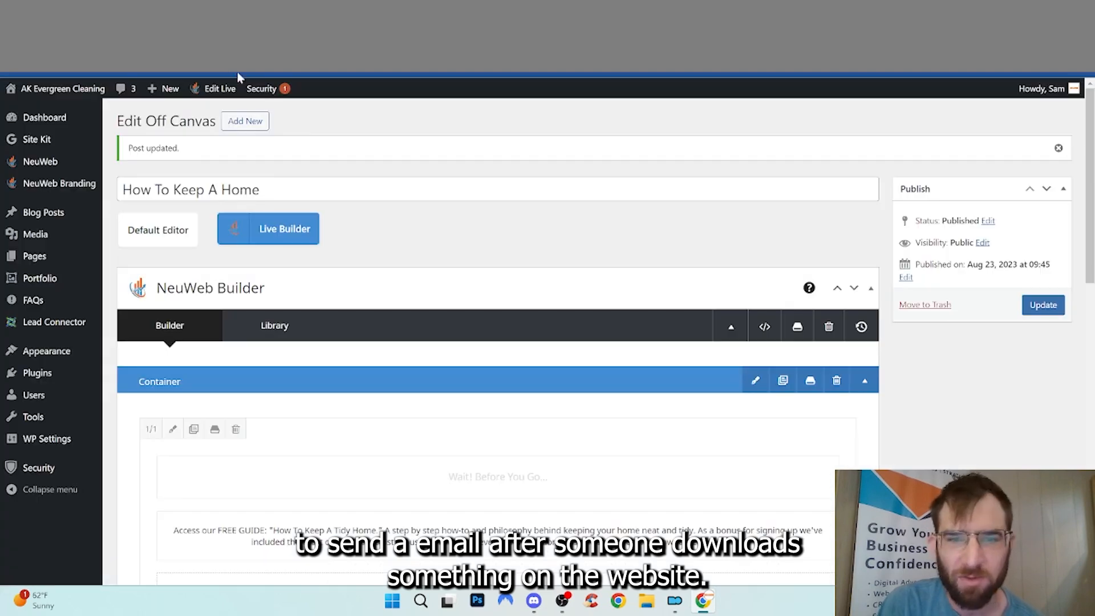
Review the guide image's settings and save them unchanged
{"action": "scroll", "coordinate": [454, 274], "scroll_direction": "down", "scroll_amount": 7}
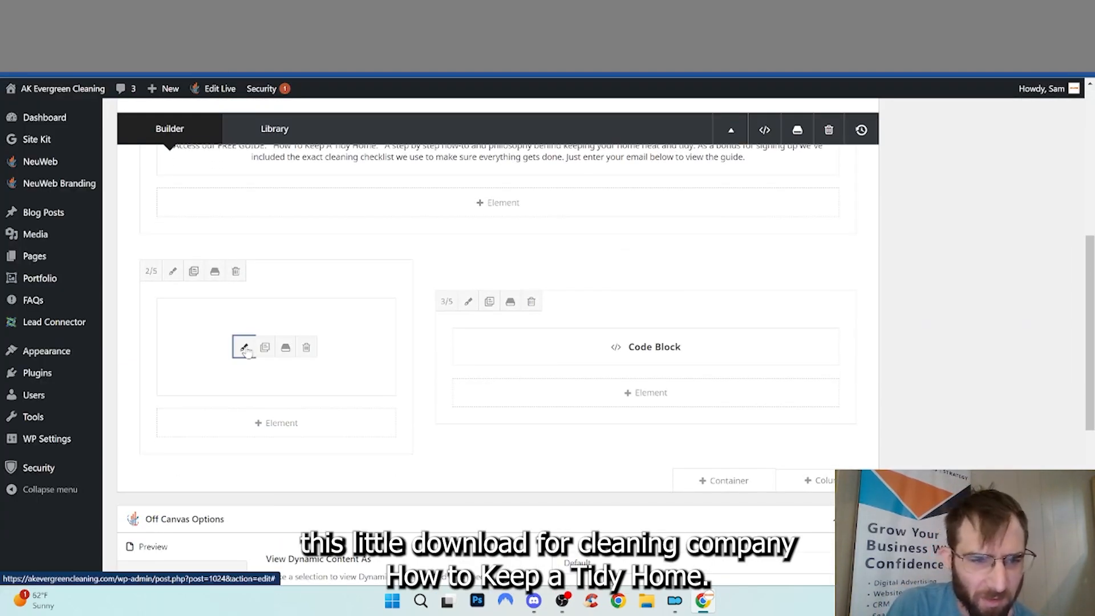
{"action": "left_click", "coordinate": [246, 348]}
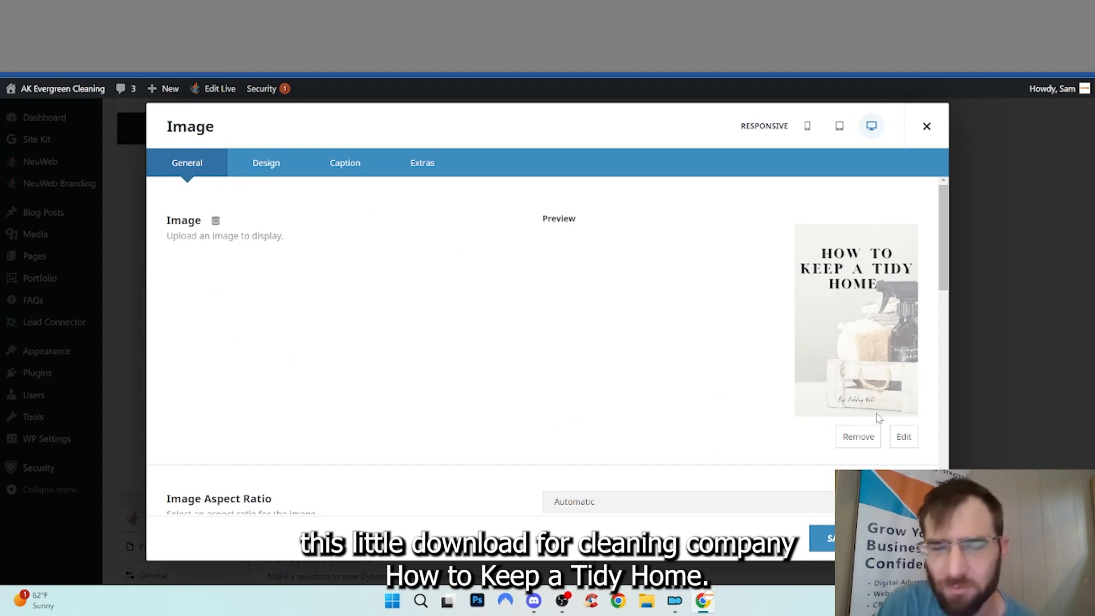
{"action": "left_click", "coordinate": [821, 538]}
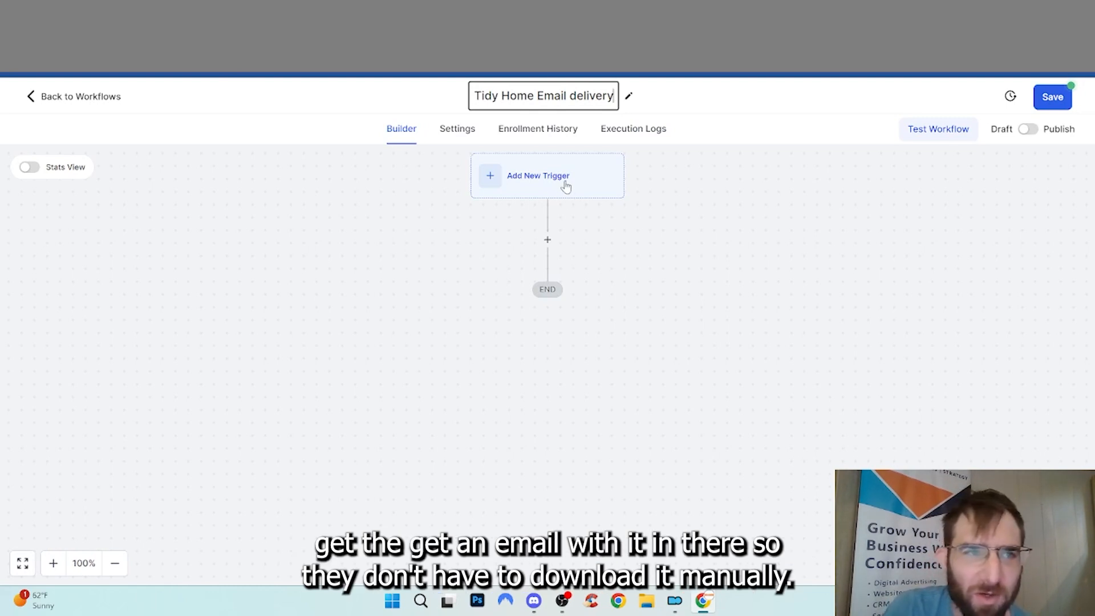
Add a Form Submitted trigger named 'Tidy Home Lead Magnet Submissions'
{"action": "left_click", "coordinate": [565, 186]}
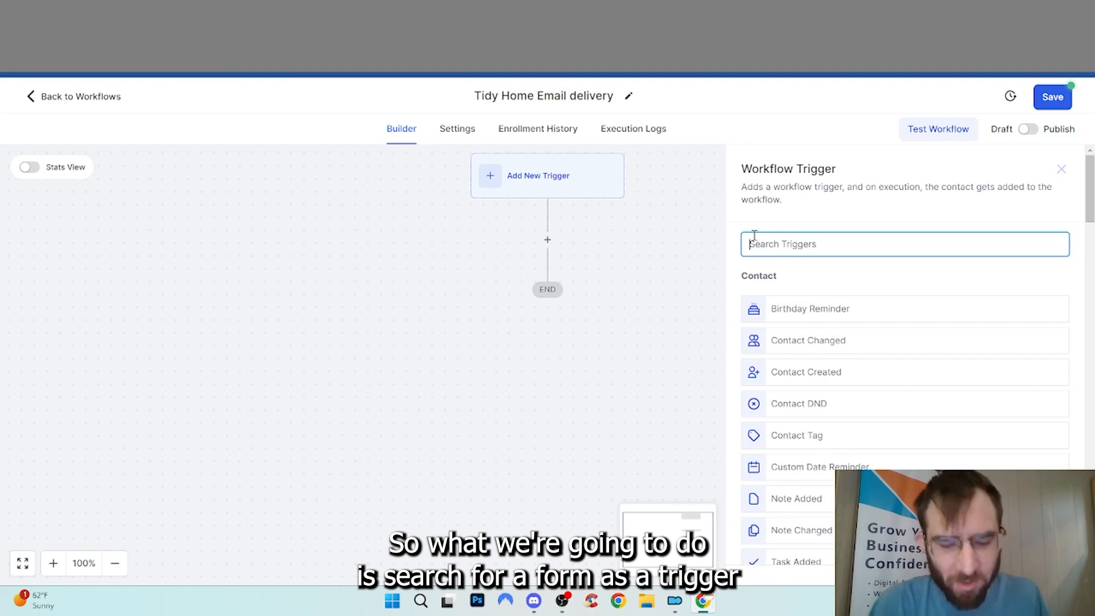
{"action": "type", "text": "form"}
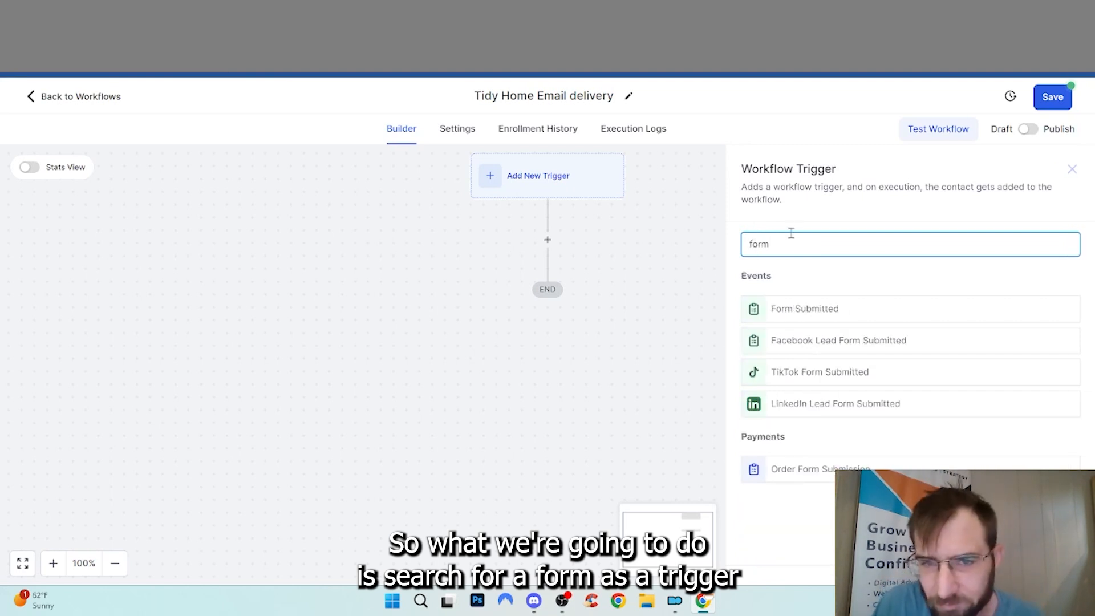
{"action": "left_click", "coordinate": [825, 312]}
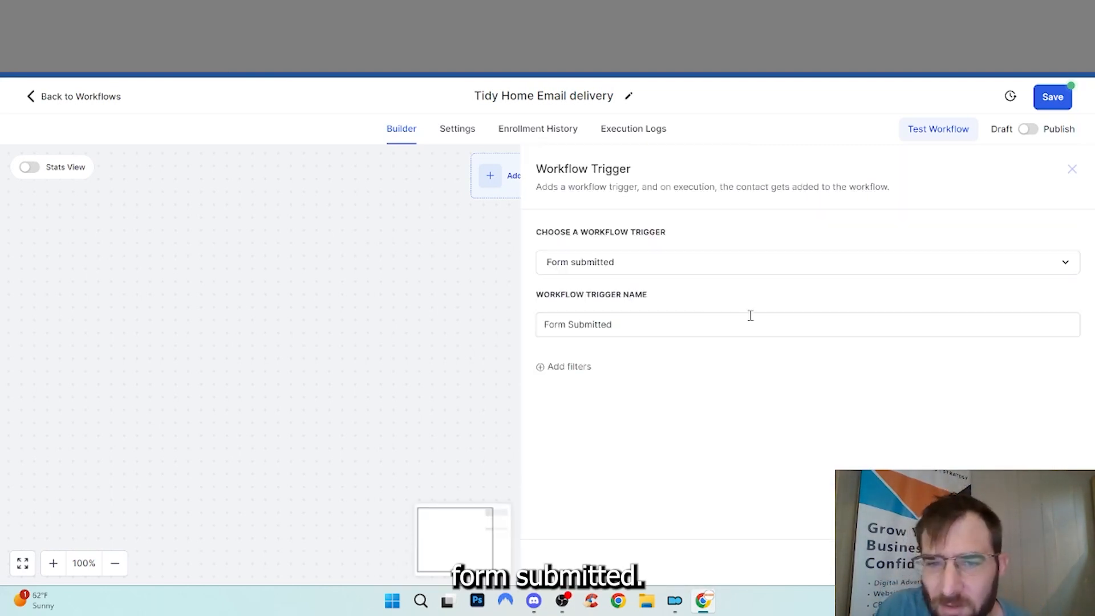
{"action": "left_click", "coordinate": [577, 370]}
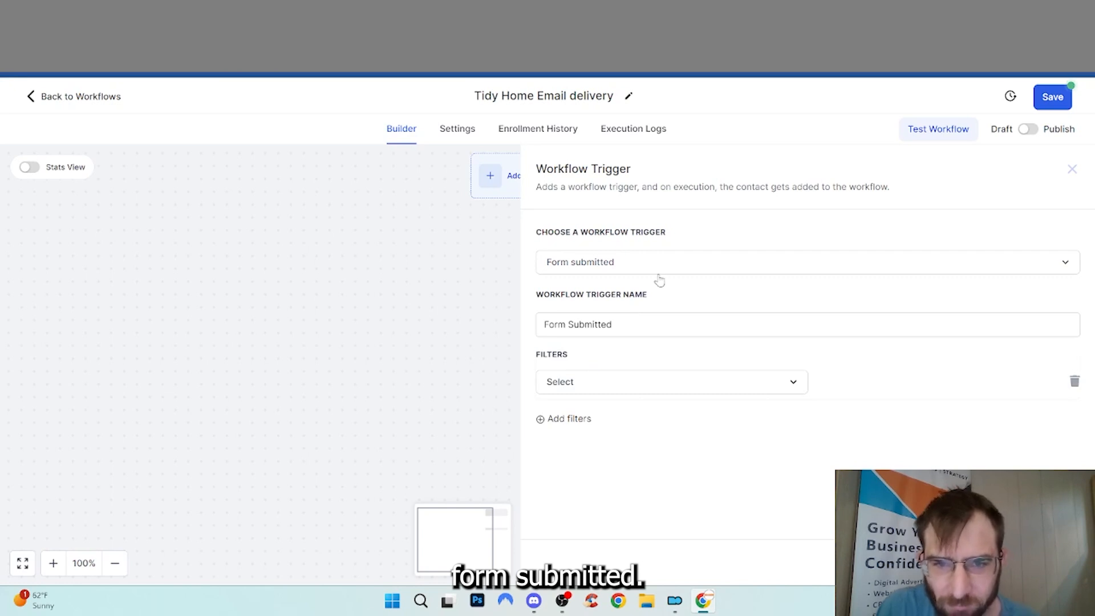
{"action": "left_click_drag", "start_coordinate": [633, 326], "coordinate": [476, 329]}
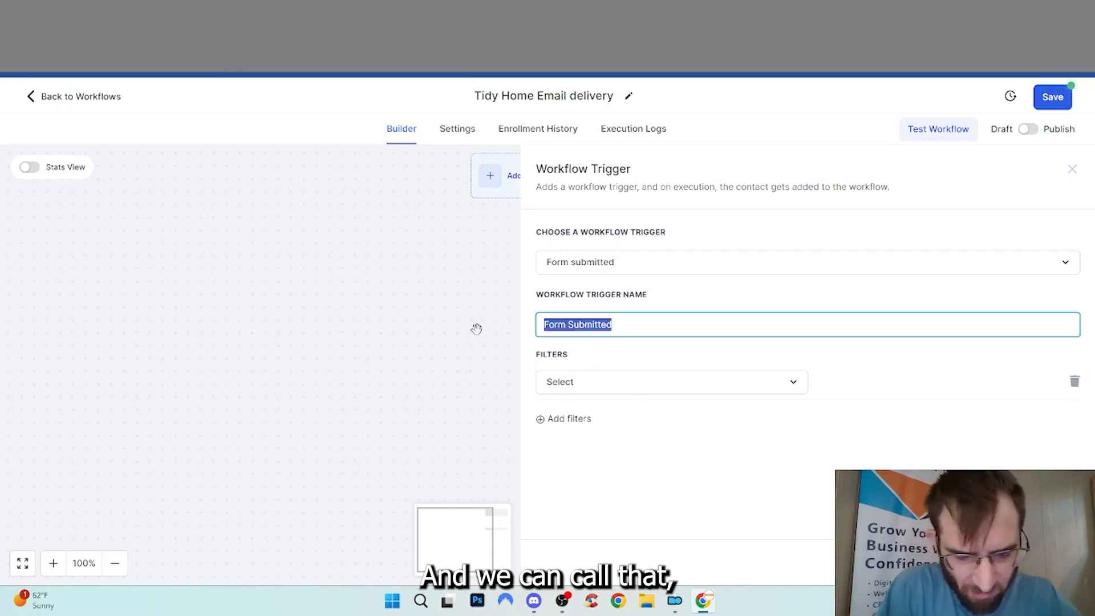
{"action": "type", "text": "When "}
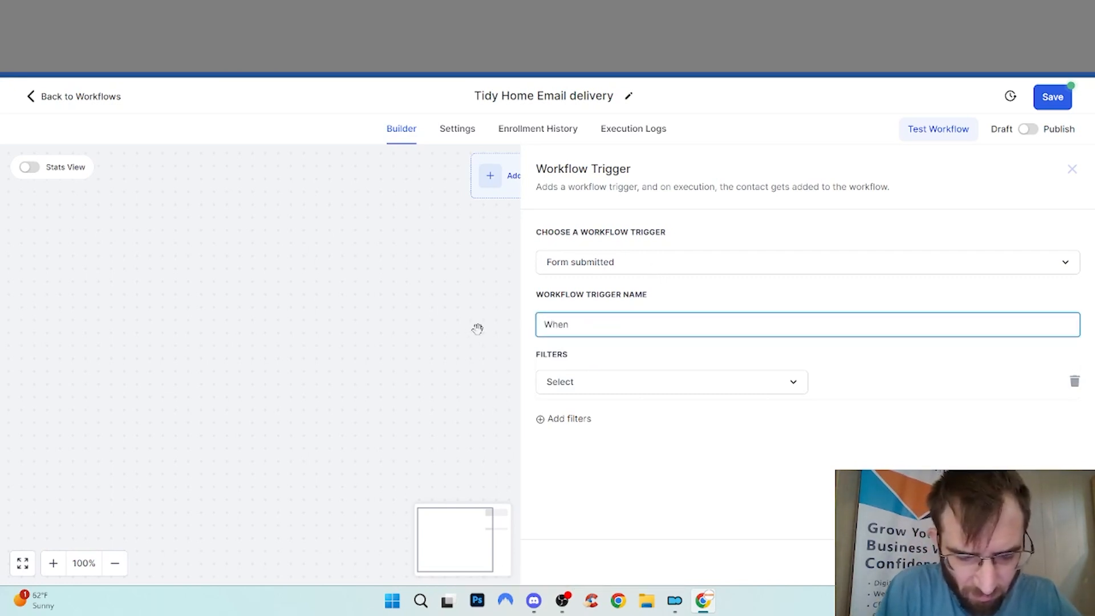
{"action": "type", "text": "PODF guide"}
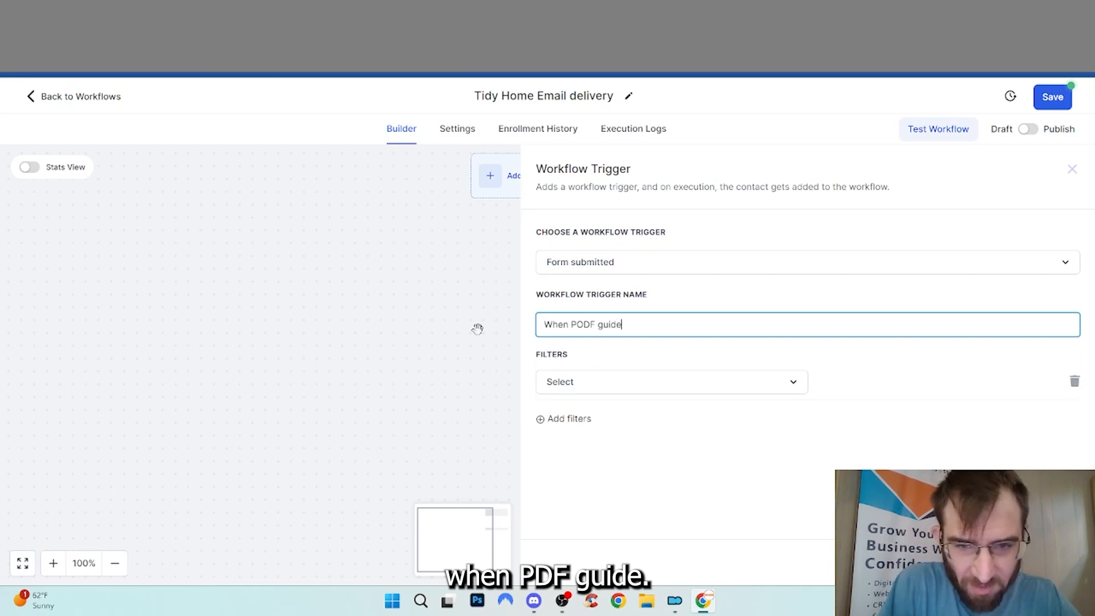
{"action": "key", "text": "ctrl+a"}
{"action": "type", "text": "TIdy Home PD"}
{"action": "key", "text": "BackSpace"}
{"action": "key", "text": "BackSpace"}
{"action": "type", "text": "Le"}
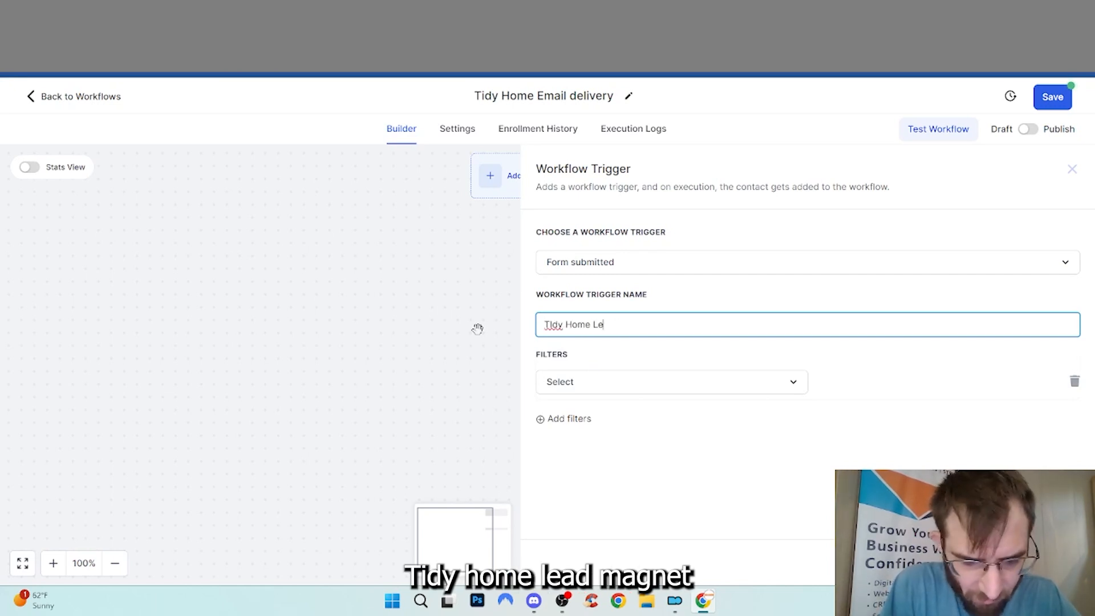
{"action": "type", "text": "ad Magnet "}
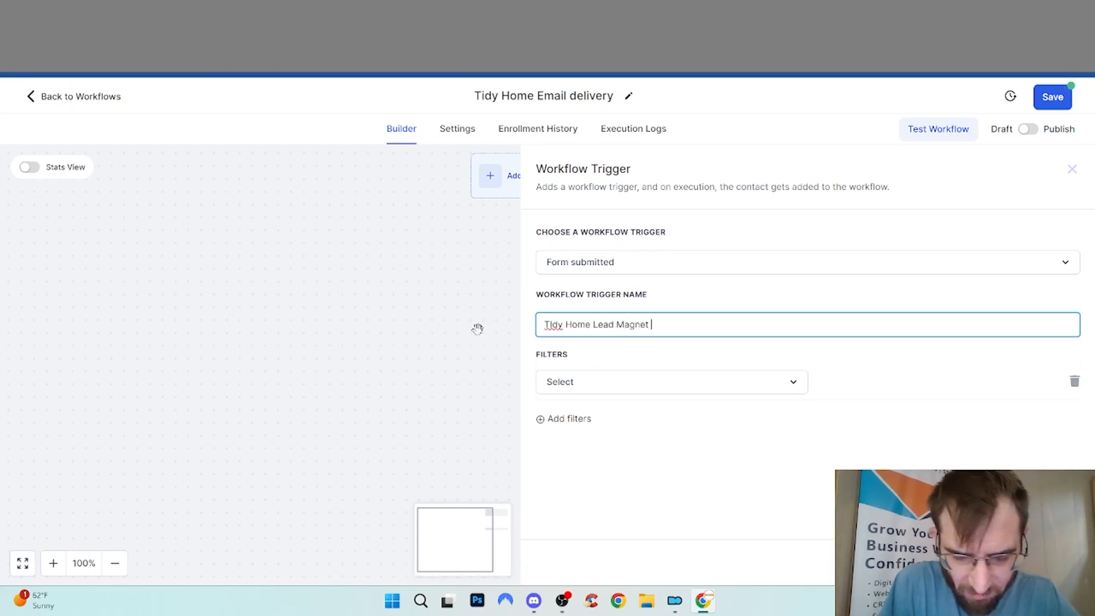
{"action": "type", "text": "Subm"}
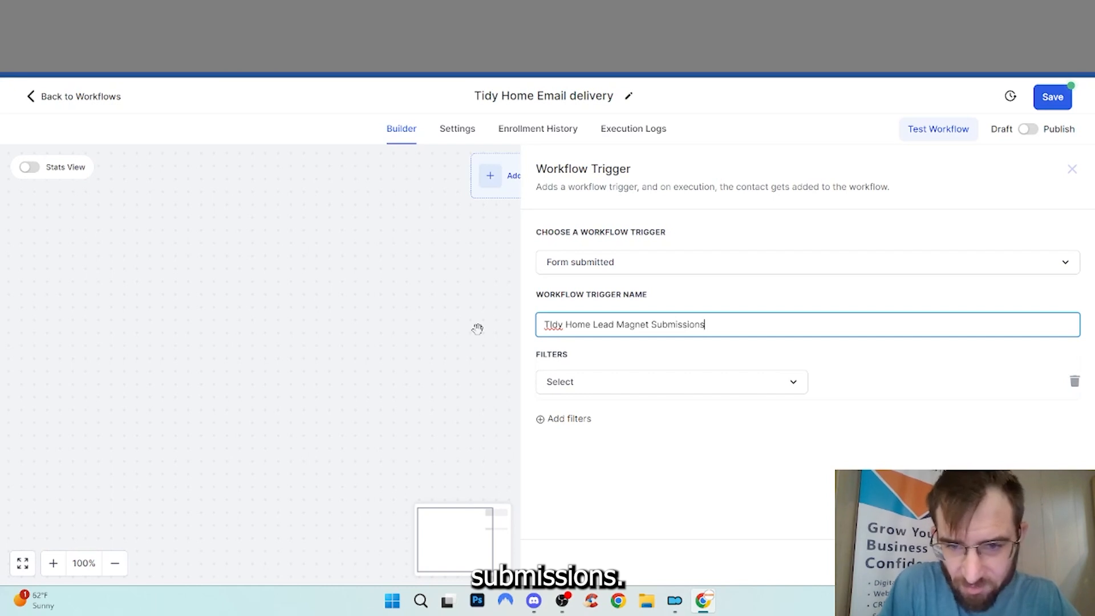
{"action": "type", "text": "issions"}
Filter the trigger to the Tidy Home Guide - Sign Up form and save it
{"action": "left_click", "coordinate": [693, 383]}
{"action": "left_click", "coordinate": [618, 469]}
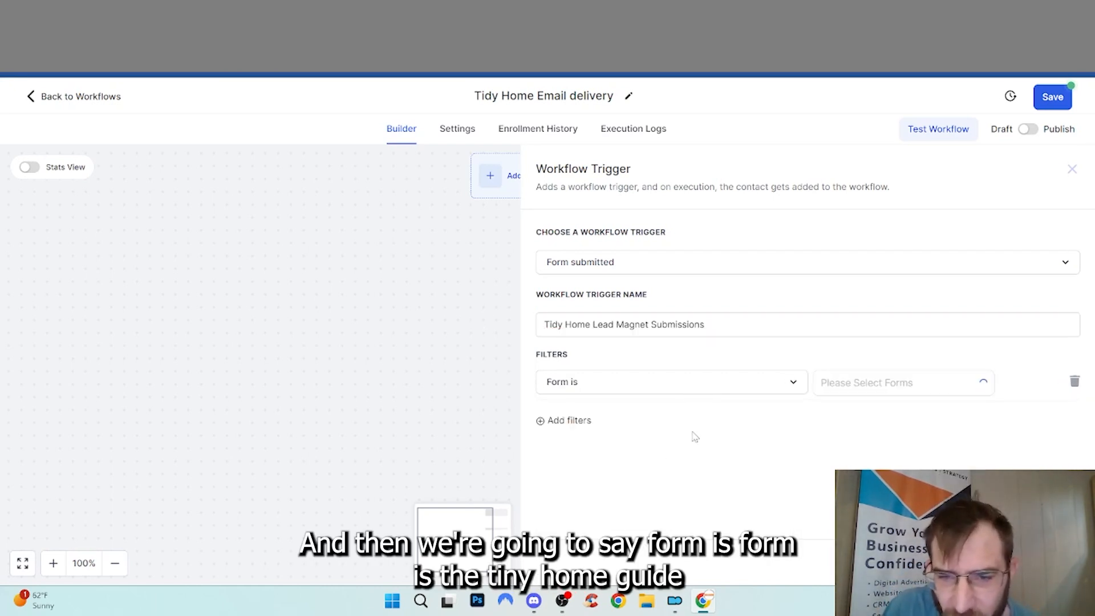
{"action": "left_click", "coordinate": [924, 386]}
{"action": "left_click", "coordinate": [890, 413]}
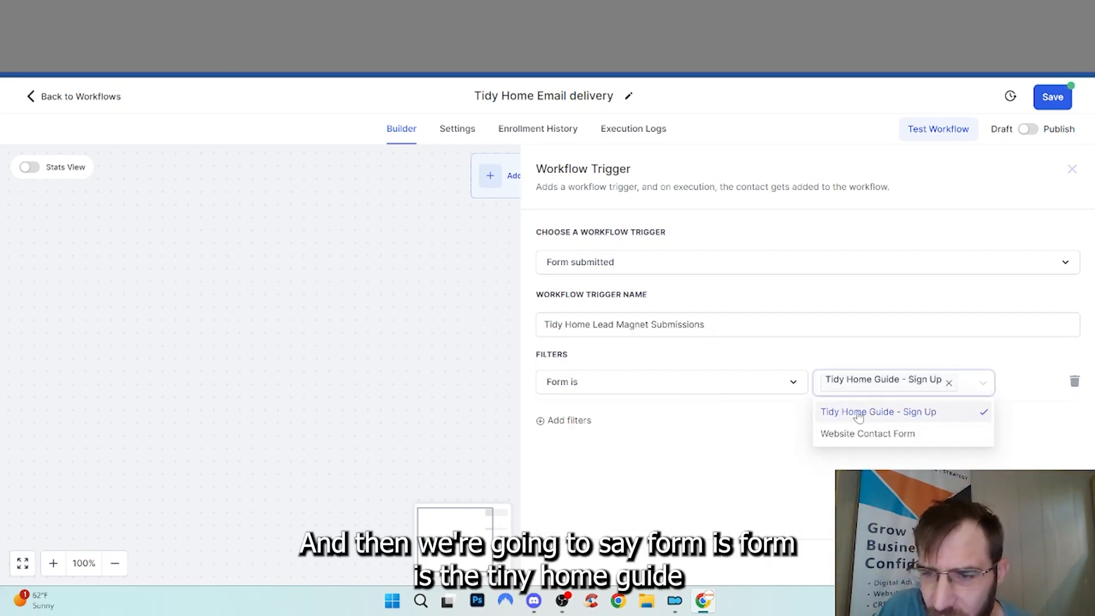
{"action": "left_click", "coordinate": [735, 430]}
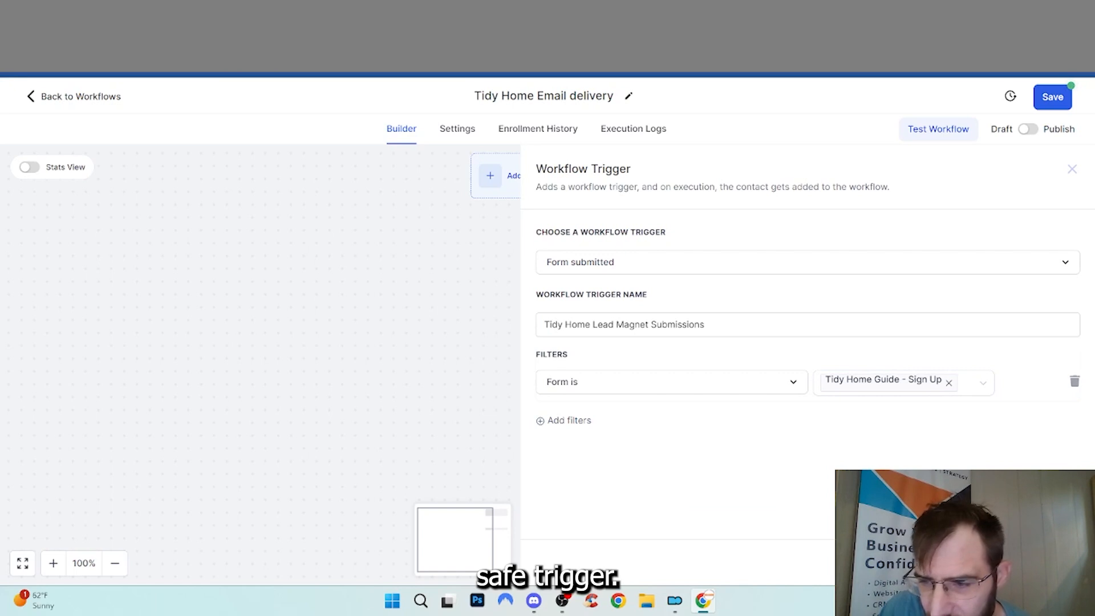
{"action": "left_click", "coordinate": [1042, 562]}
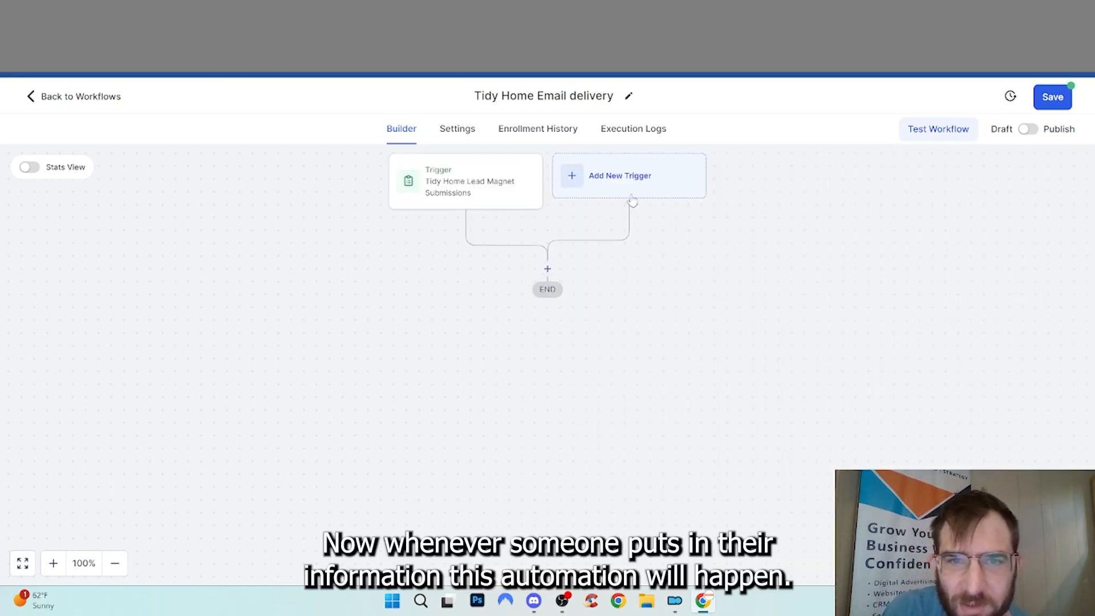
Add an Add Contact Tag action applying the tag 'downloaded tidy home guide'
{"action": "left_click", "coordinate": [547, 269]}
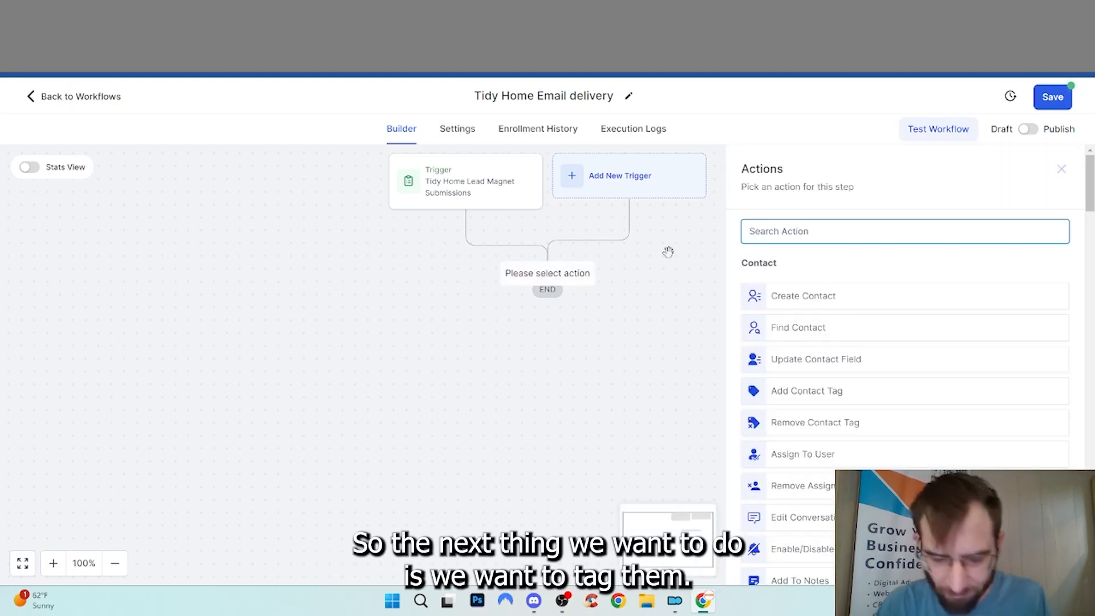
{"action": "type", "text": "tag"}
{"action": "left_click", "coordinate": [809, 284]}
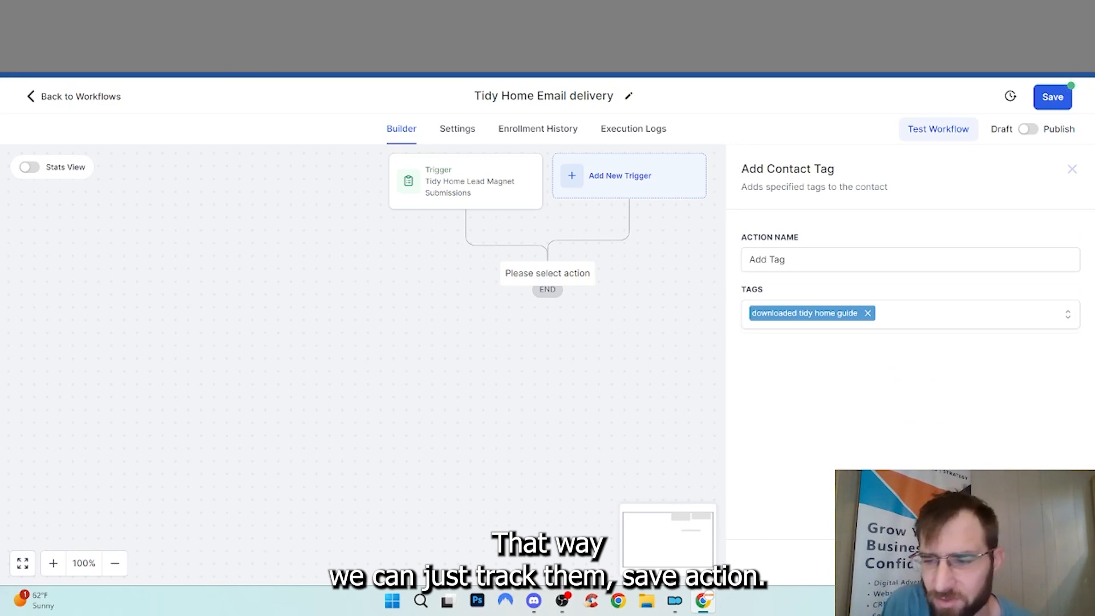
{"action": "left_click", "coordinate": [1045, 562]}
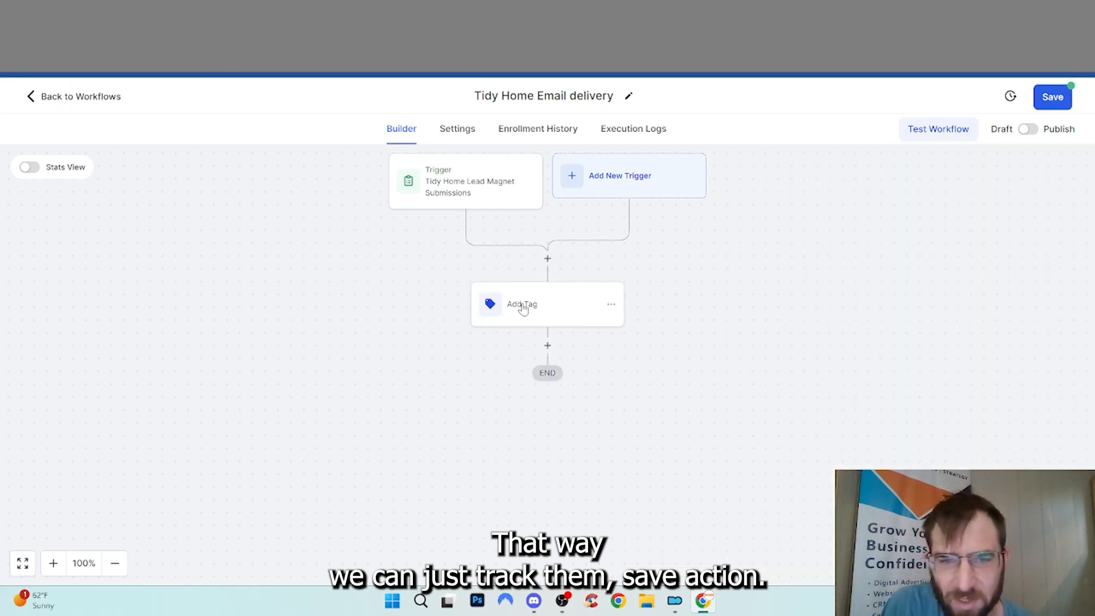
{"action": "left_click", "coordinate": [548, 346]}
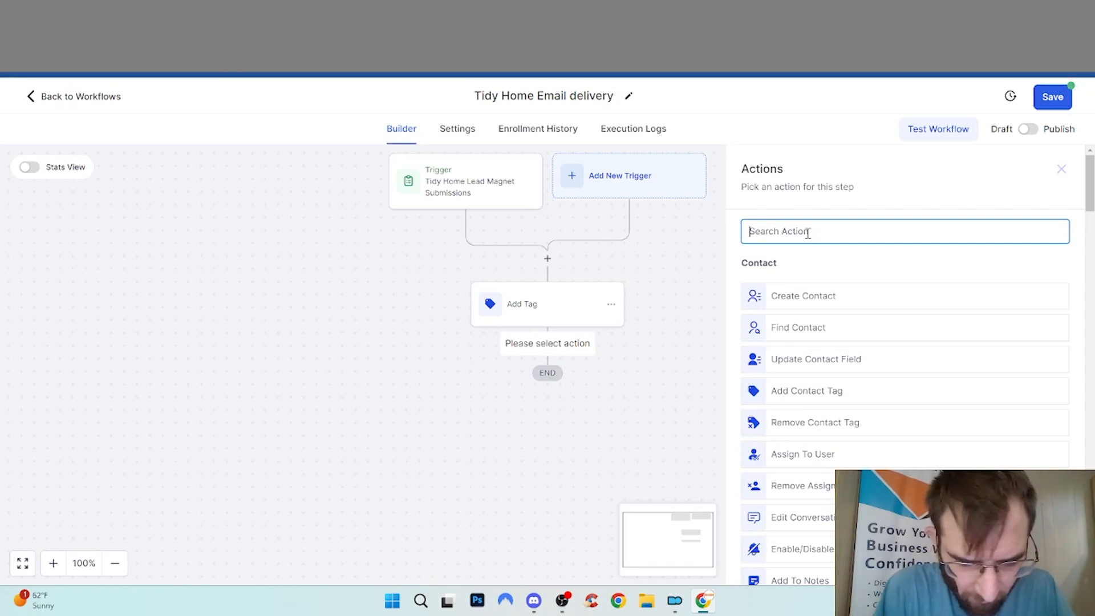
Add a Send Email action named 'Email: Send Guide'
{"action": "type", "text": "email"}
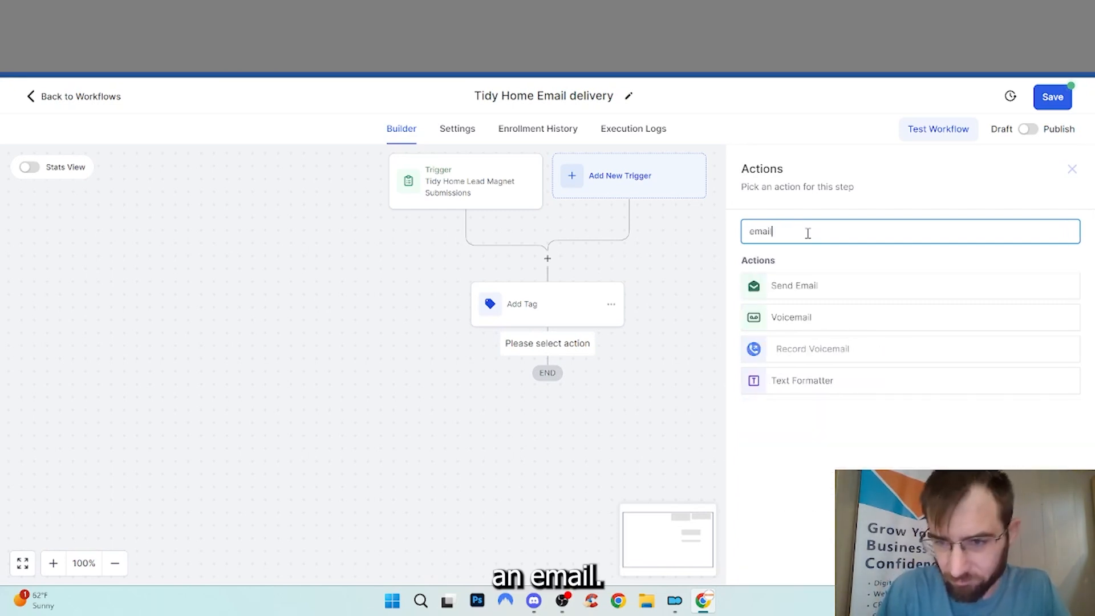
{"action": "left_click", "coordinate": [804, 286]}
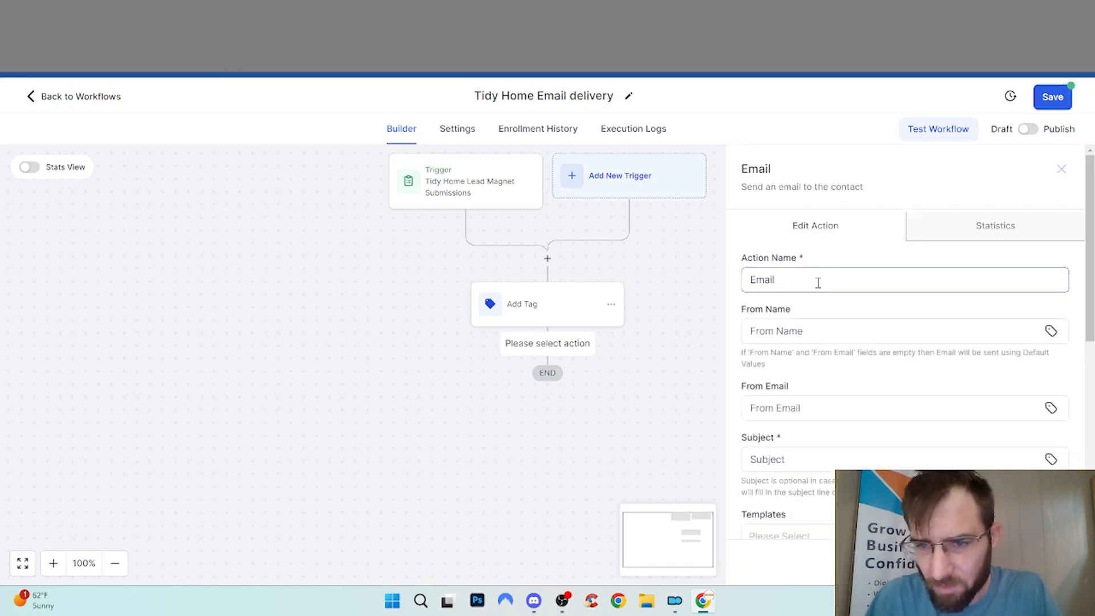
{"action": "left_click", "coordinate": [821, 280]}
{"action": "type", "text": ": "}
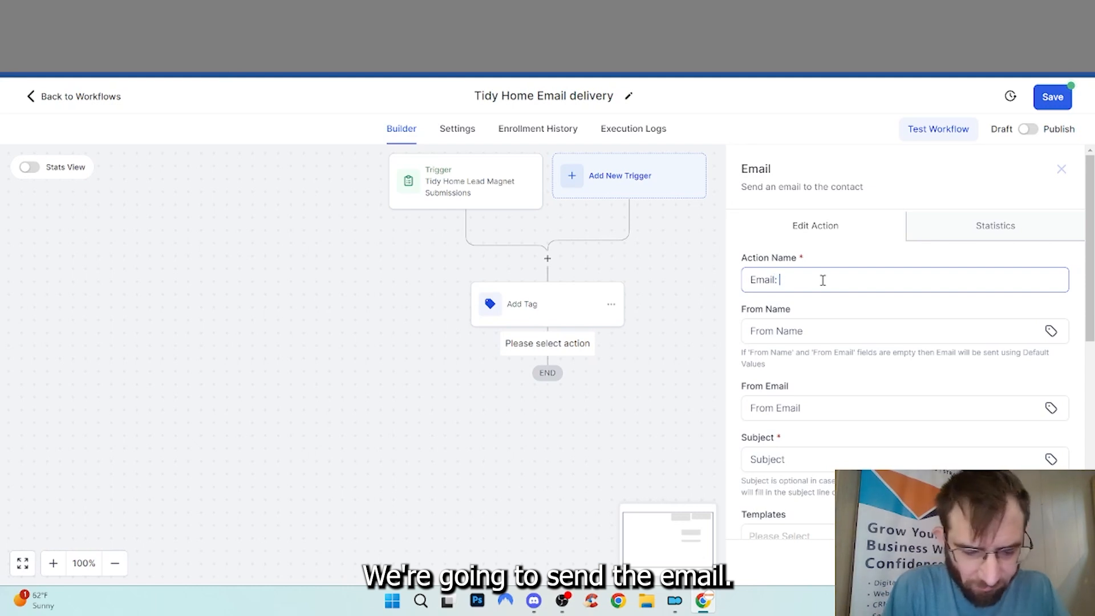
{"action": "type", "text": "Send Guide"}
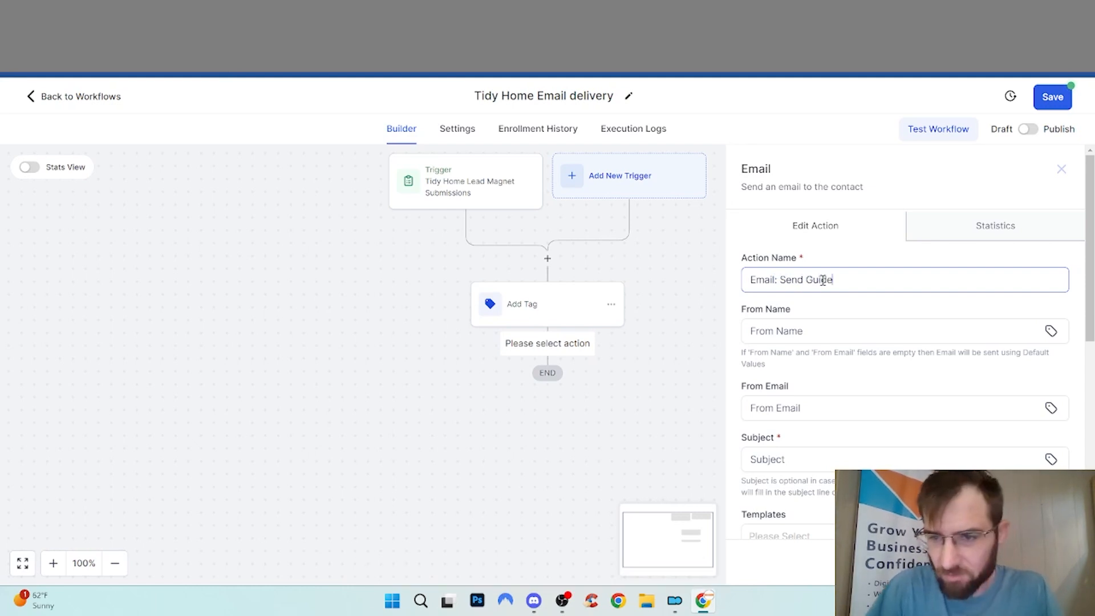
Set the sender address to the {{location.email}} merge field
{"action": "left_click", "coordinate": [1050, 331]}
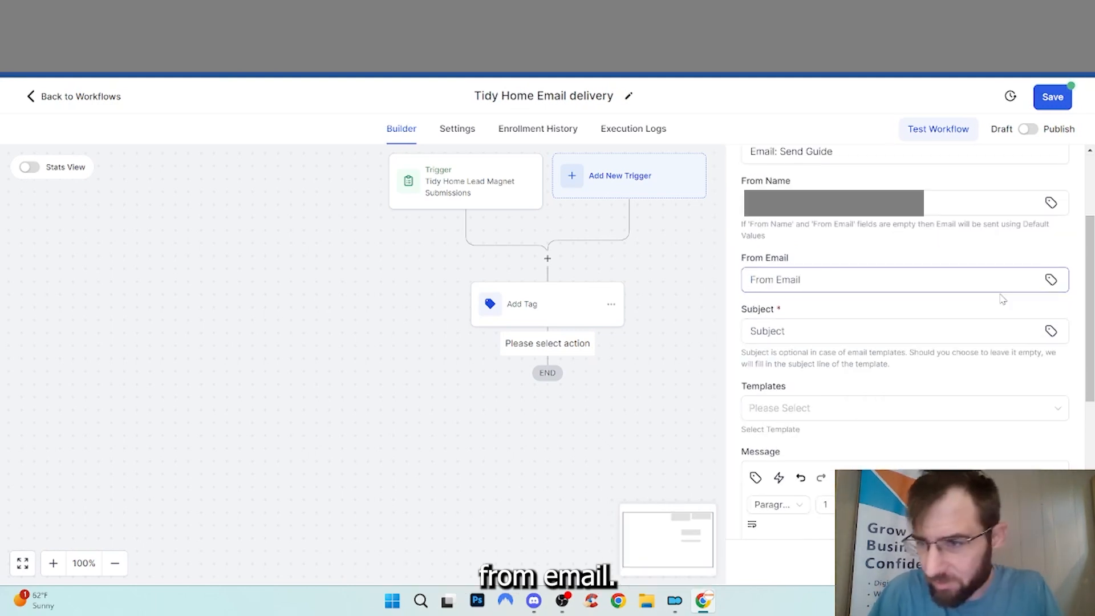
{"action": "left_click", "coordinate": [1044, 283]}
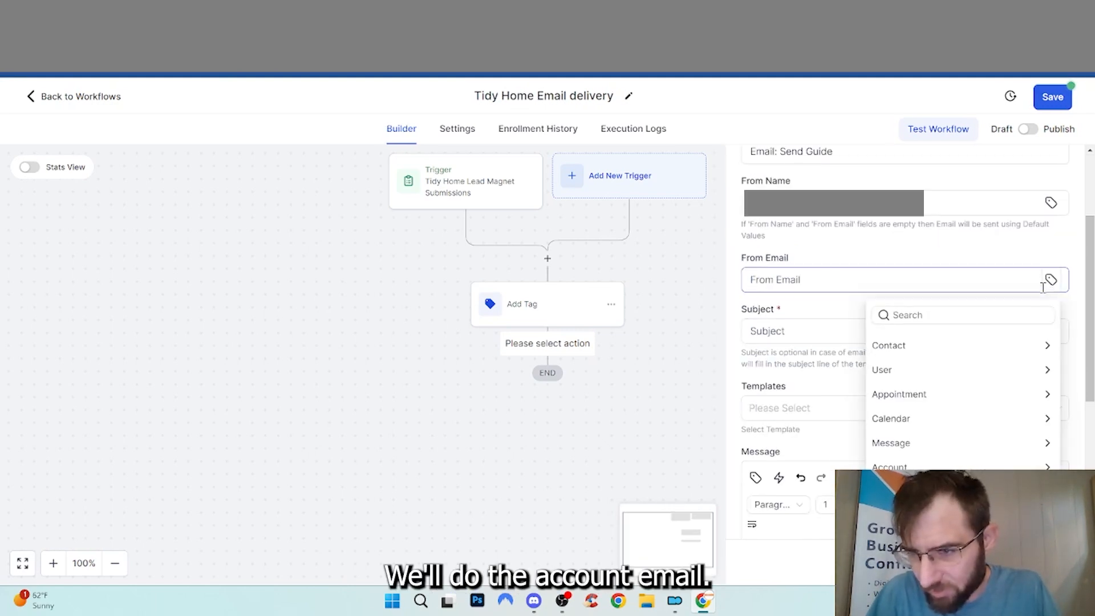
{"action": "left_click", "coordinate": [913, 465]}
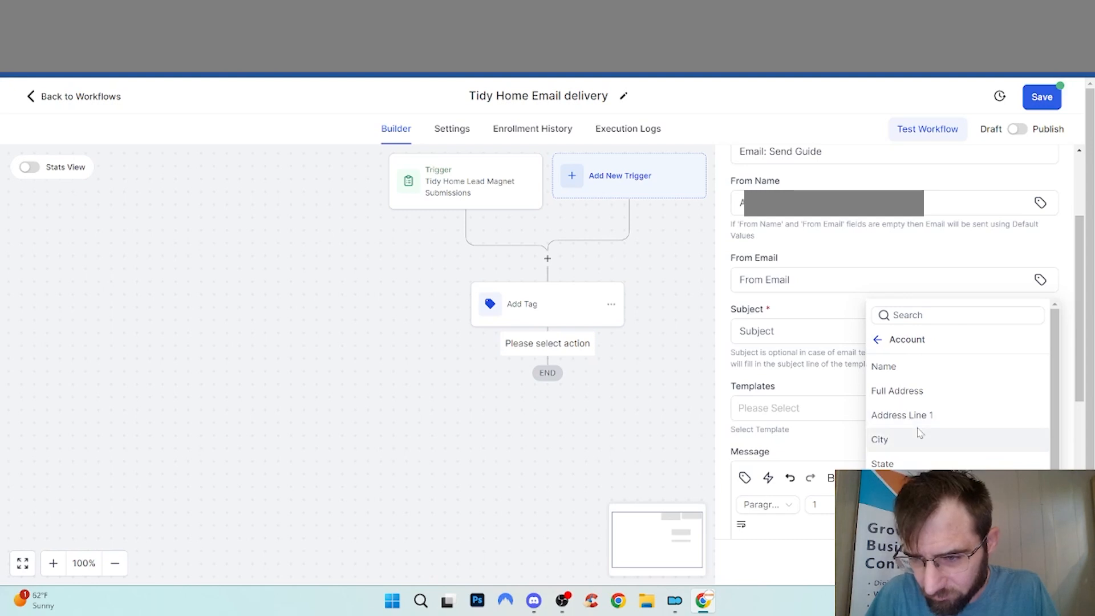
{"action": "left_click", "coordinate": [882, 537]}
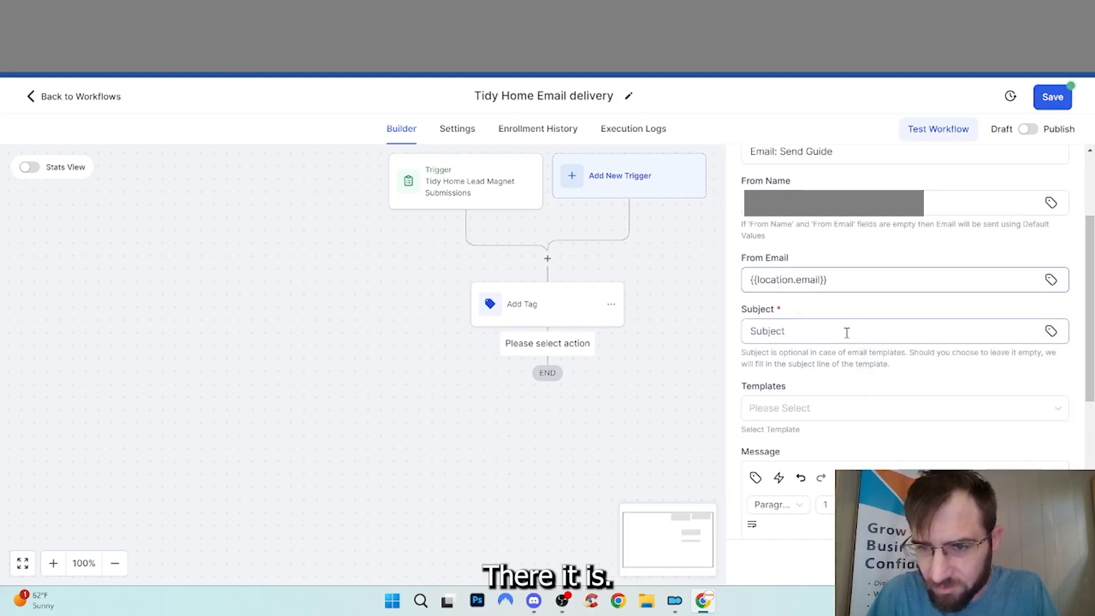
Set the subject to '{{contact.first_name}}, Thanks For Downloading Our Guide To A Tidy Home'
{"action": "left_click", "coordinate": [992, 332]}
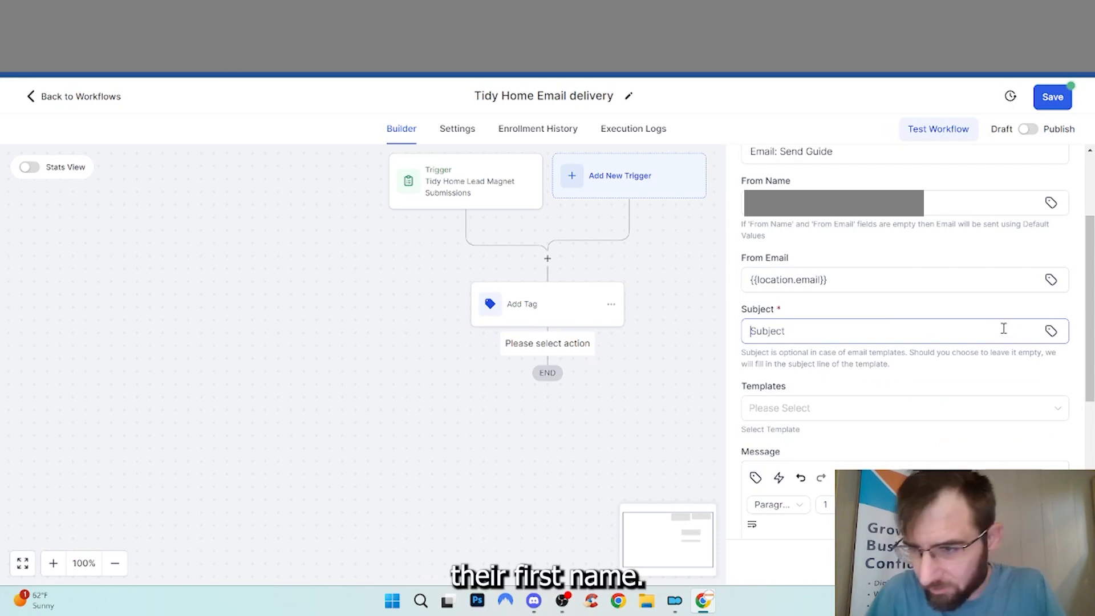
{"action": "left_click", "coordinate": [1051, 331]}
{"action": "left_click", "coordinate": [995, 396]}
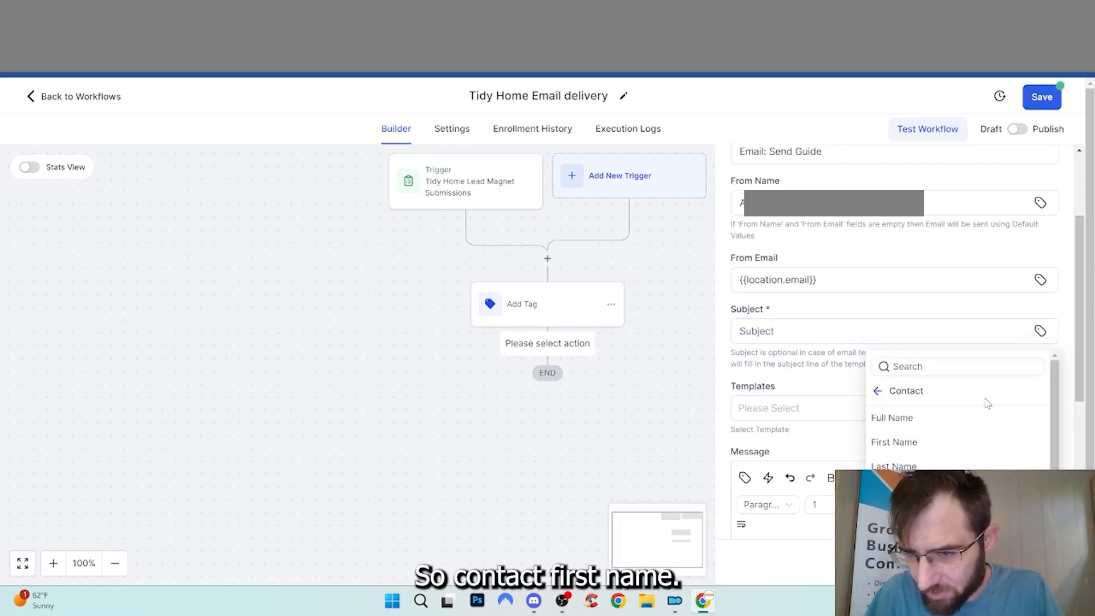
{"action": "left_click", "coordinate": [936, 440]}
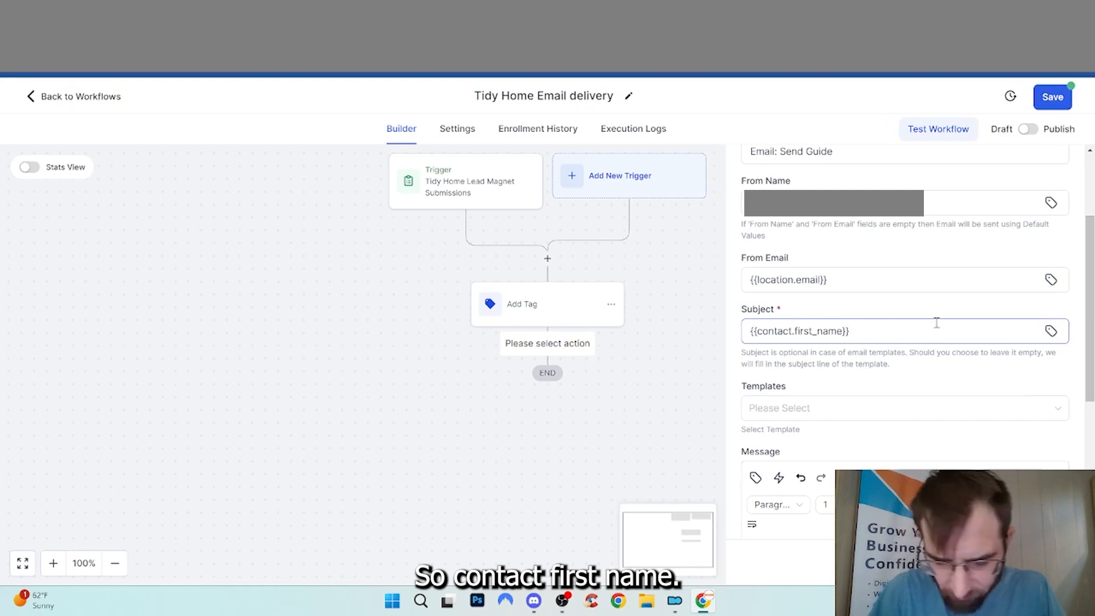
{"action": "type", "text": ", Thanks For"}
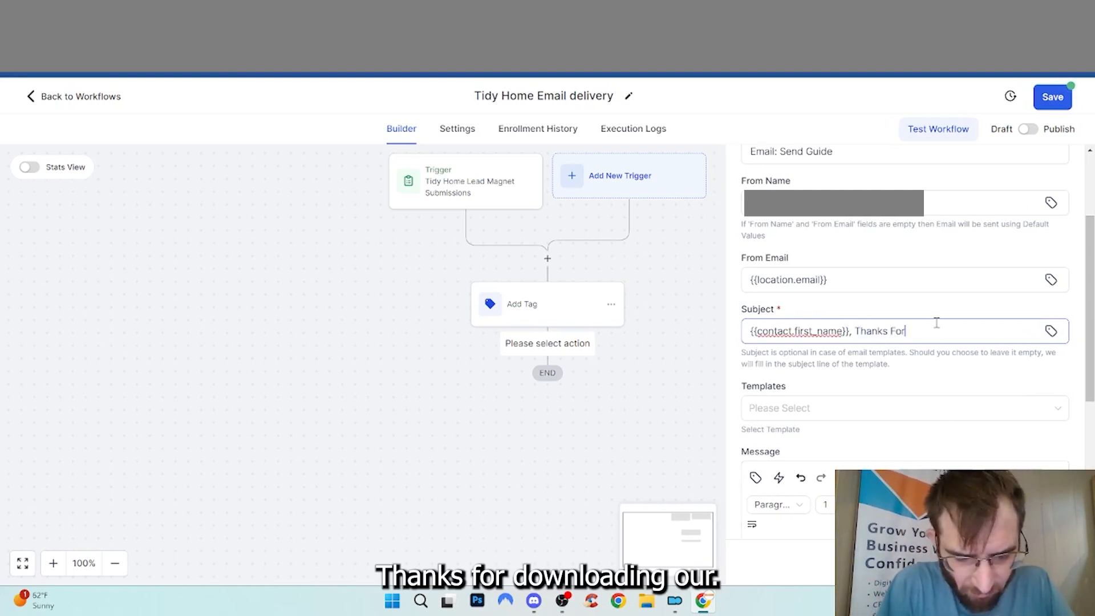
{"action": "type", "text": " Downloading Ou"}
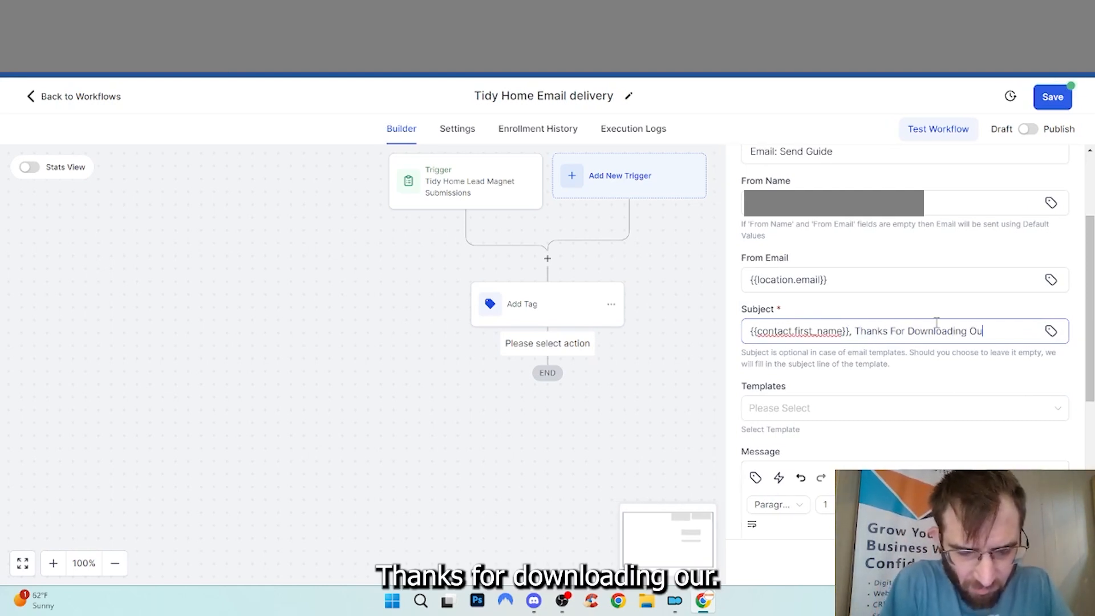
{"action": "type", "text": "r "}
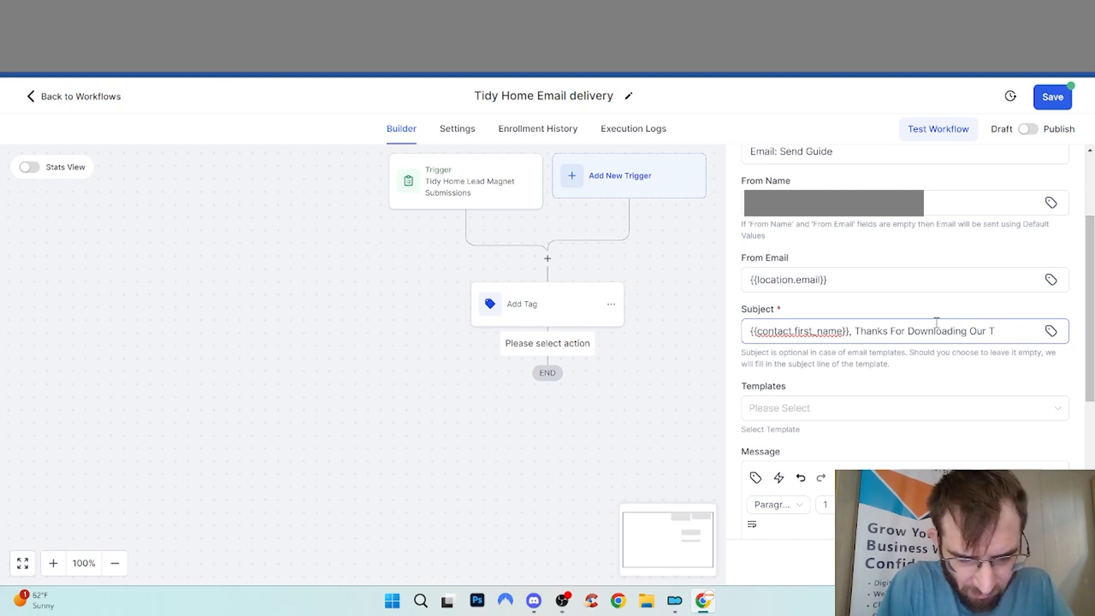
{"action": "type", "text": "Guid"}
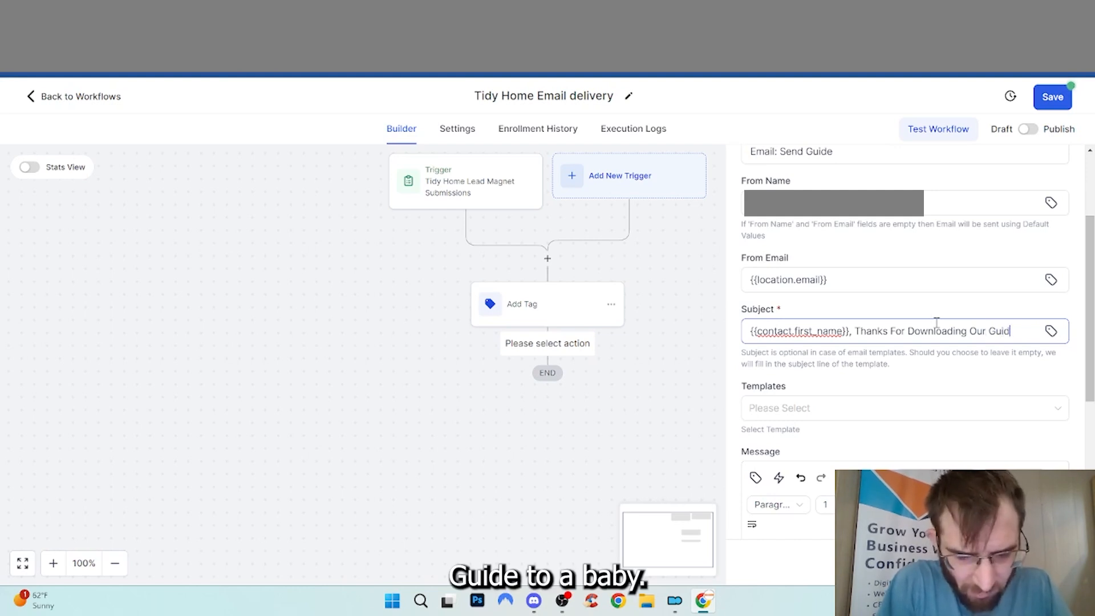
{"action": "type", "text": "e To A Tidy Home"}
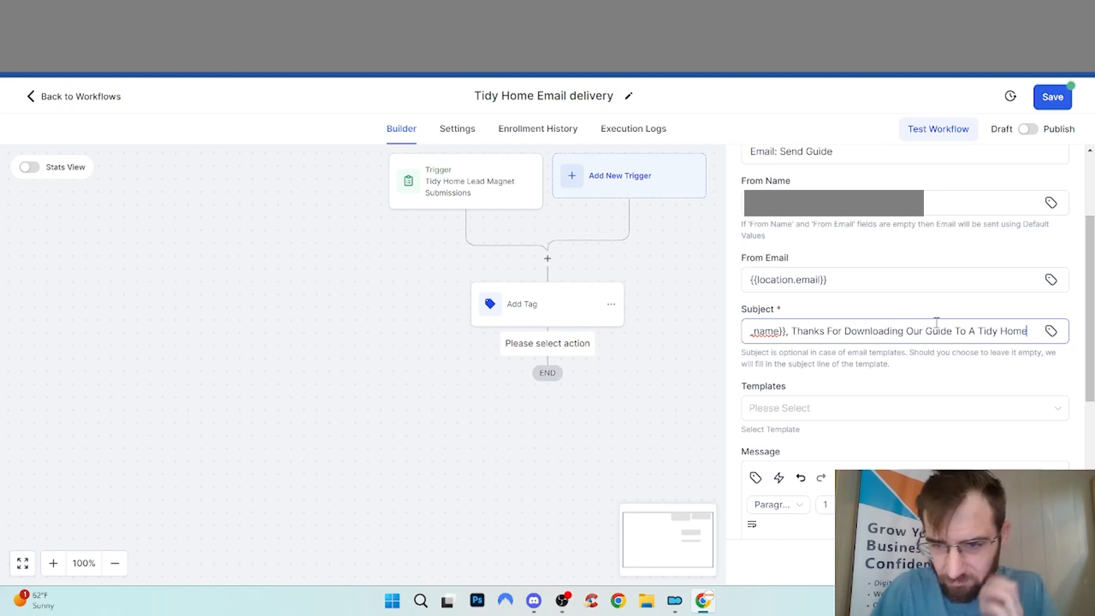
{"action": "scroll", "coordinate": [798, 416], "scroll_direction": "down", "scroll_amount": 4}
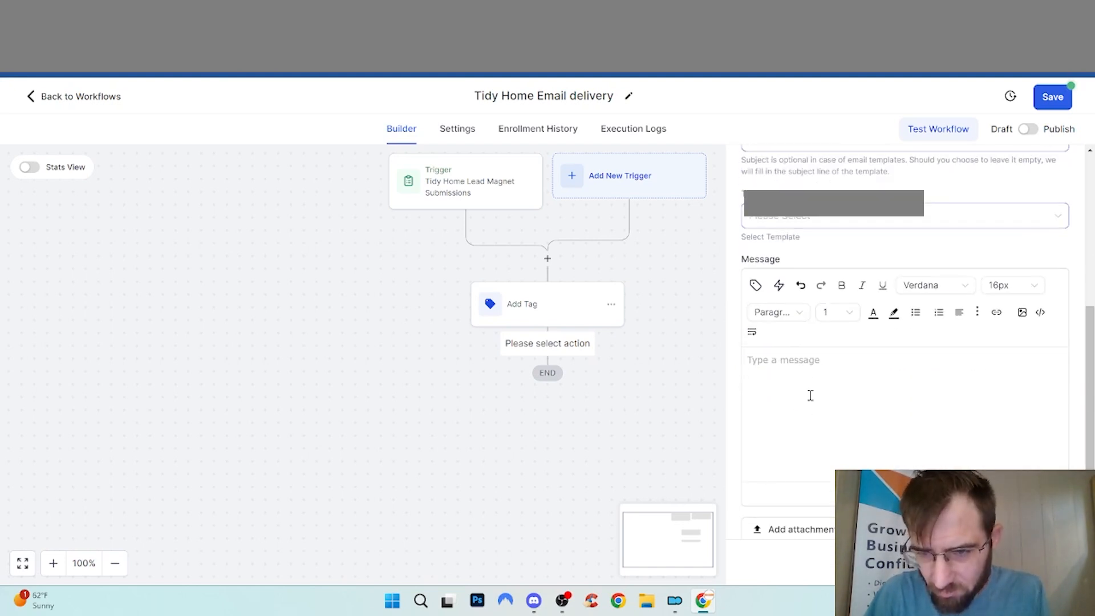
Start the message with the greeting 'Hi {{contact.first_name}},'
{"action": "left_click", "coordinate": [829, 360]}
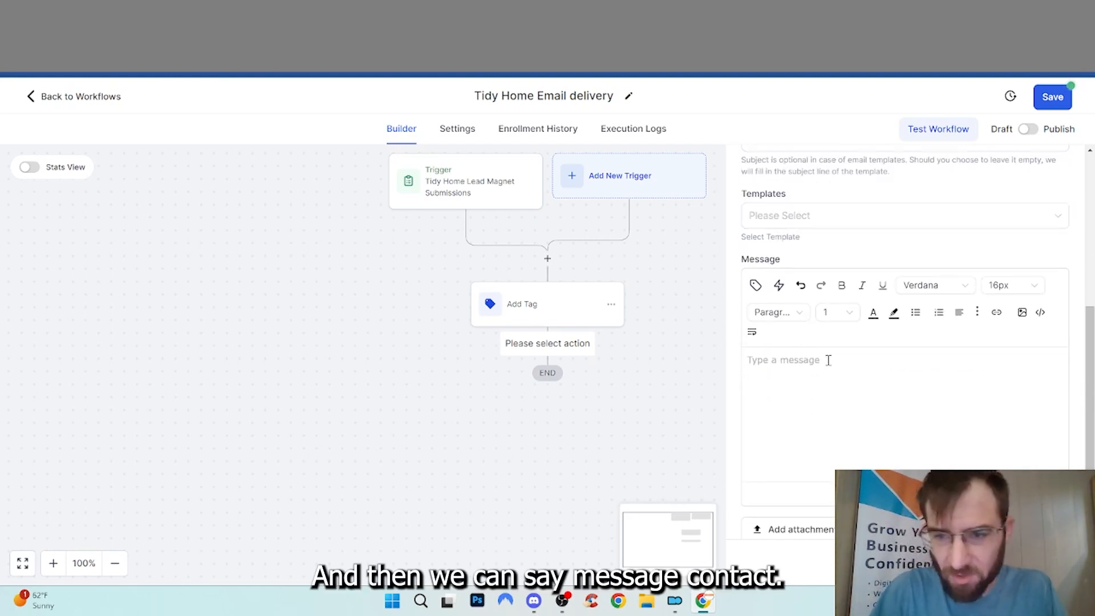
{"action": "left_click", "coordinate": [755, 285]}
{"action": "left_click", "coordinate": [724, 349]}
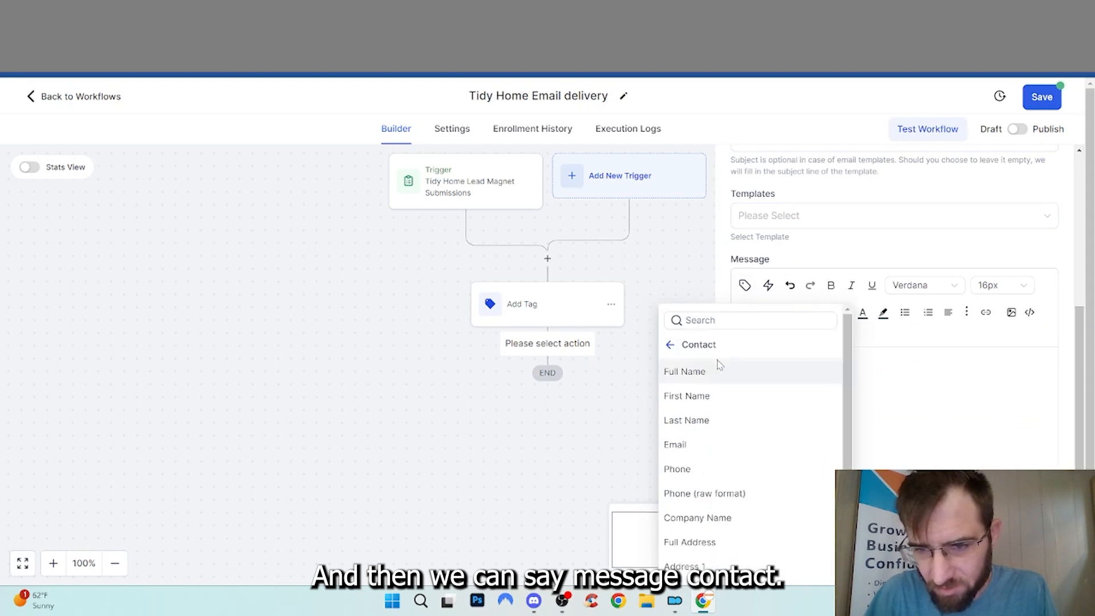
{"action": "left_click", "coordinate": [708, 397]}
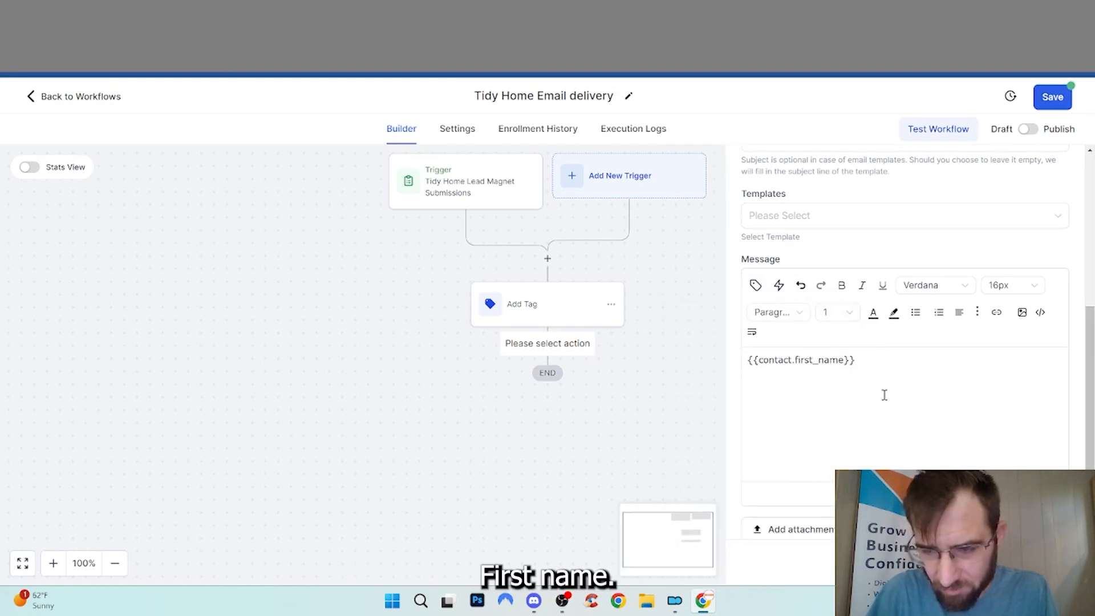
{"action": "type", "text": ","}
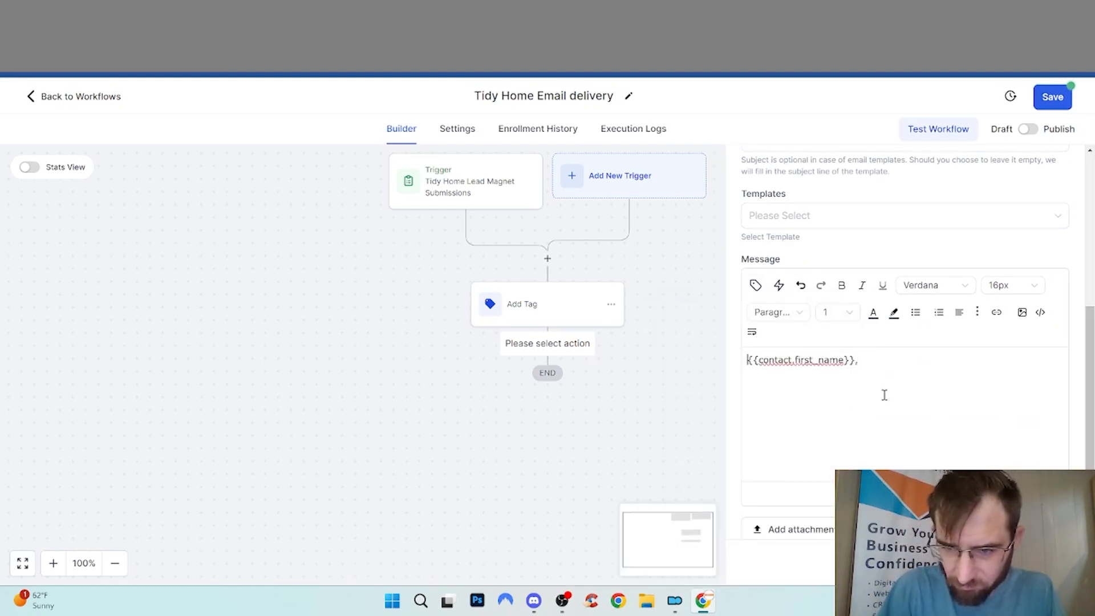
{"action": "key", "text": "Home"}
{"action": "type", "text": "Hi"}
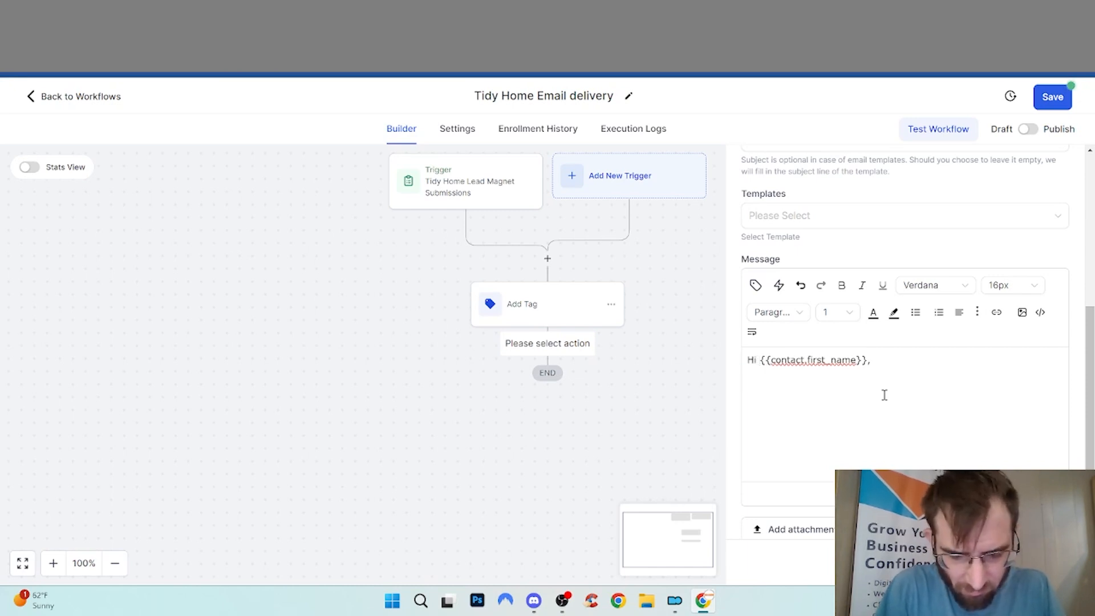
Write the Home Cleaning guide congratulations paragraph and a 'Have a wonderful day' closing
{"action": "key", "text": "End"}
{"action": "key", "text": "Return"}
{"action": "key", "text": "Return"}
{"action": "type", "text": "Congrat"}
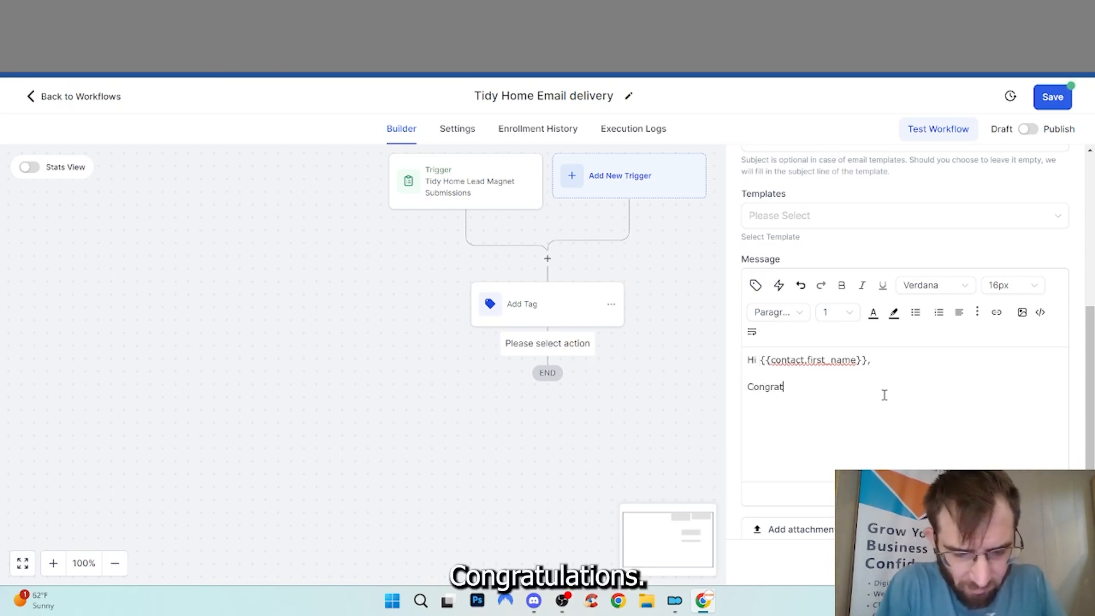
{"action": "type", "text": "ulations on signing up for our T"}
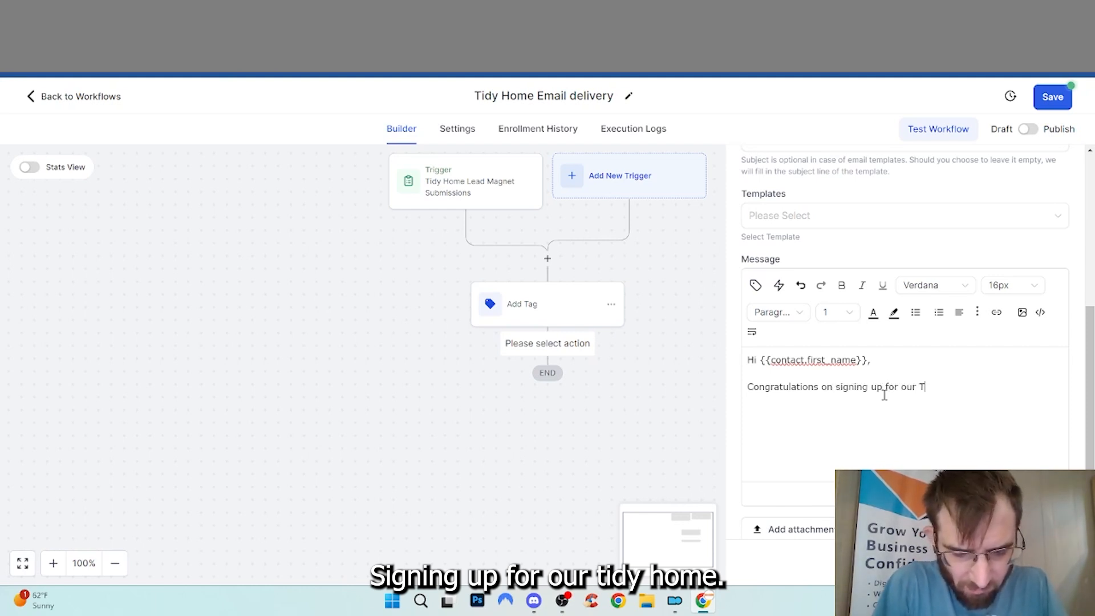
{"action": "type", "text": "Home"}
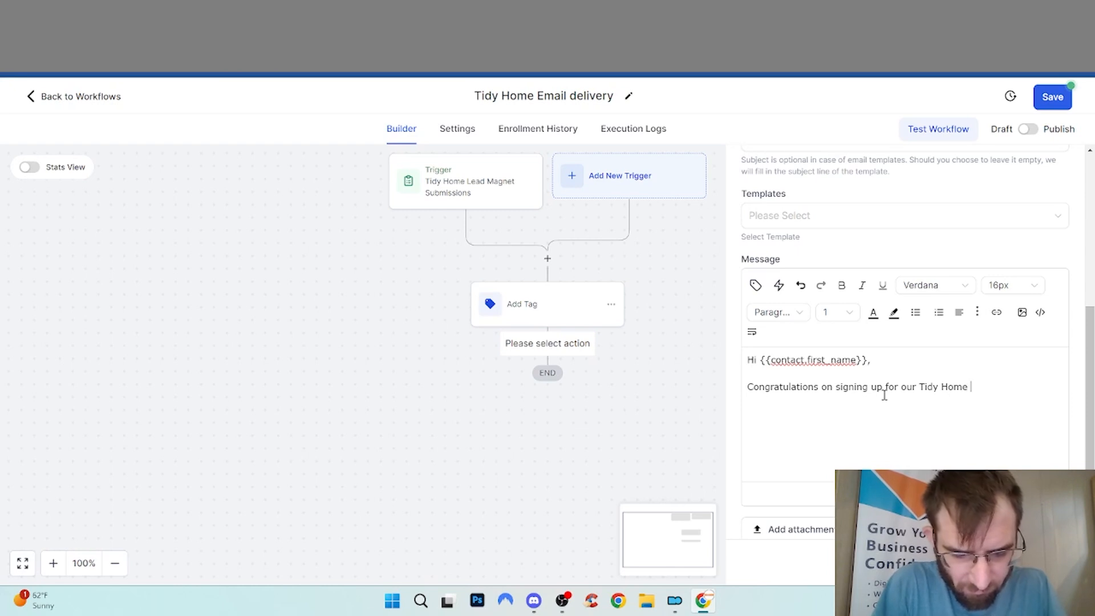
{"action": "type", "text": " Cleaning"}
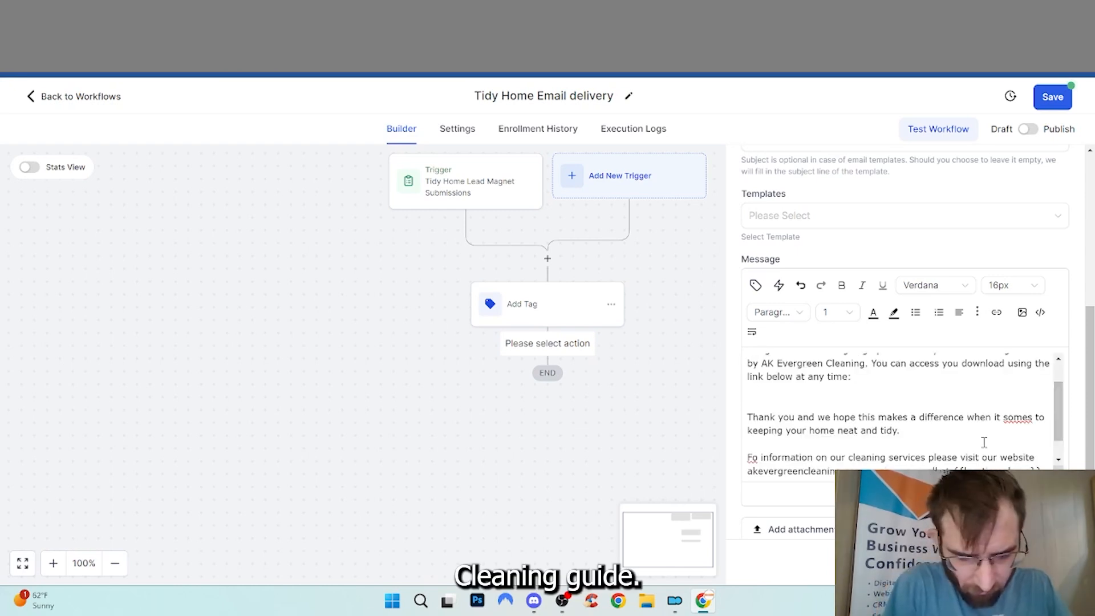
{"action": "key", "text": "Return"}
{"action": "key", "text": "Return"}
{"action": "type", "text": "Have"}
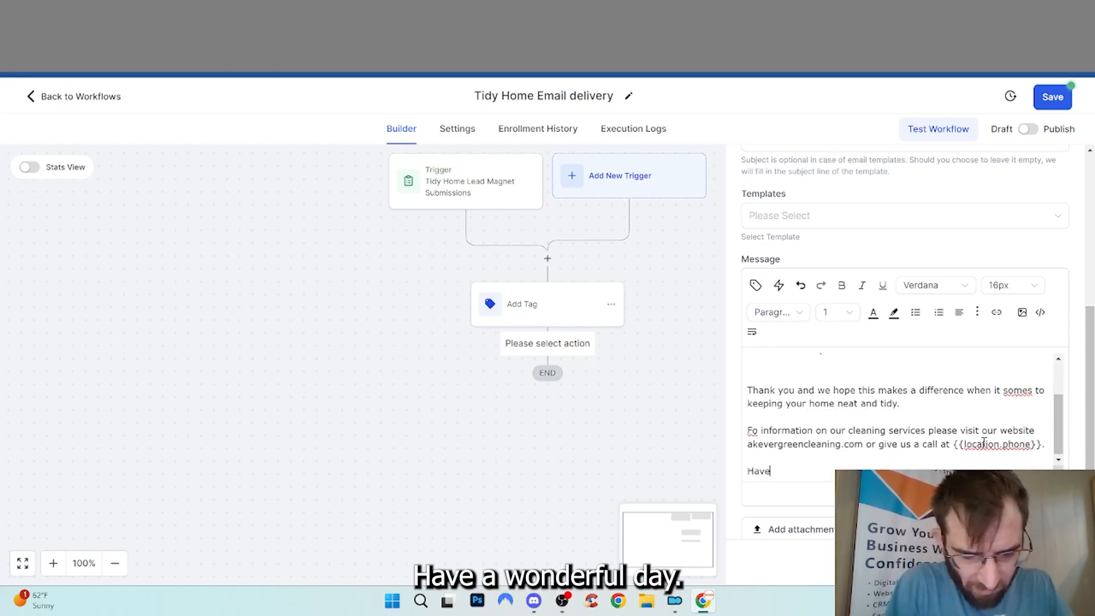
{"action": "type", "text": " a wonerful d"}
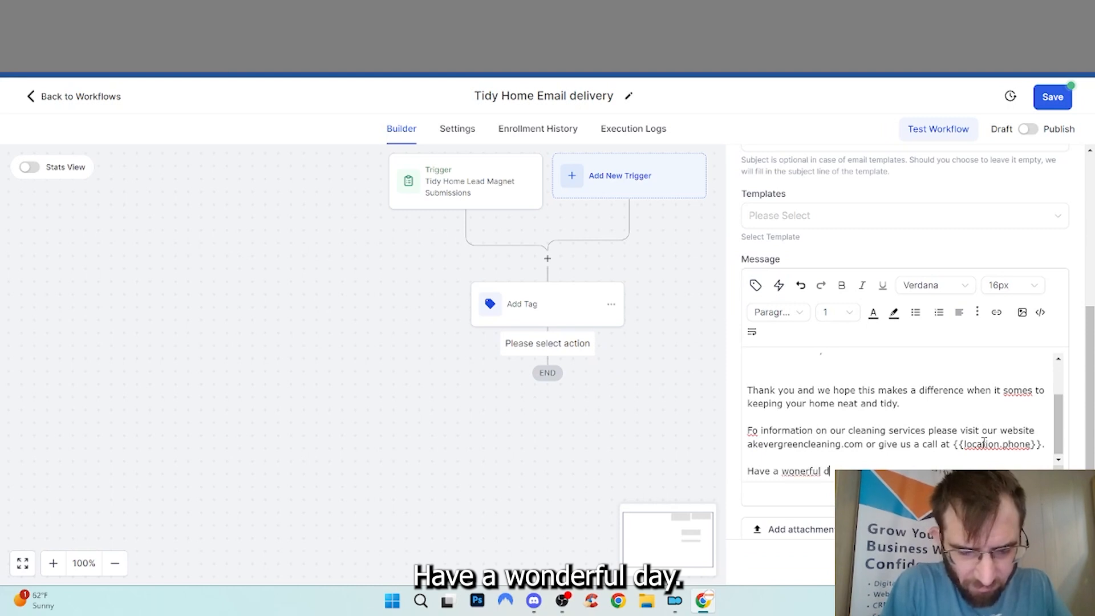
{"action": "type", "text": "ay"}
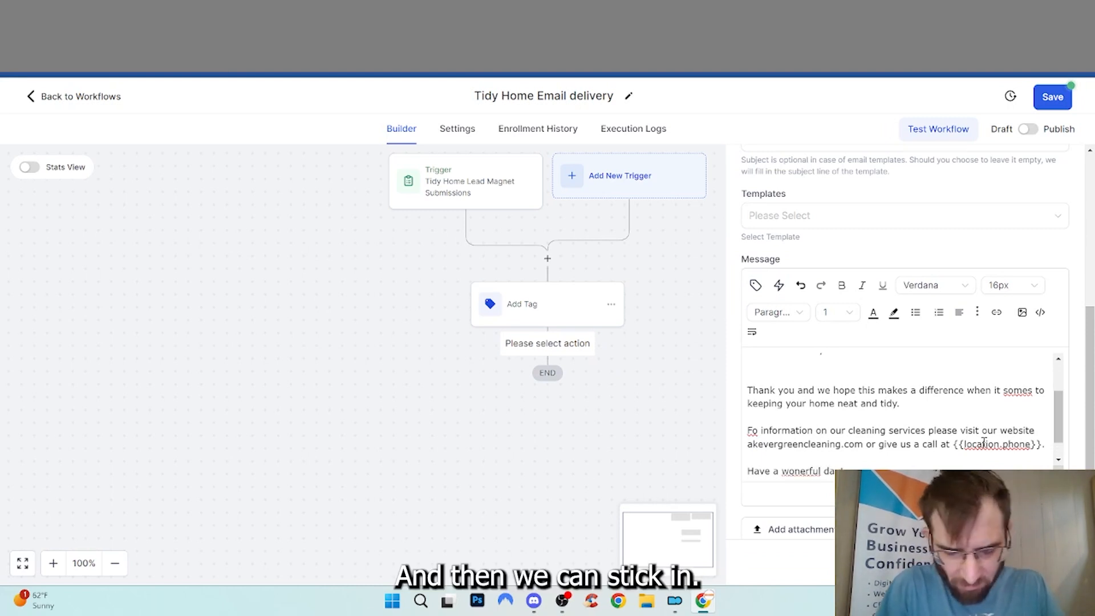
Add a signature with the business name, email and phone merge fields
{"action": "scroll", "coordinate": [813, 336], "scroll_direction": "down", "scroll_amount": 1}
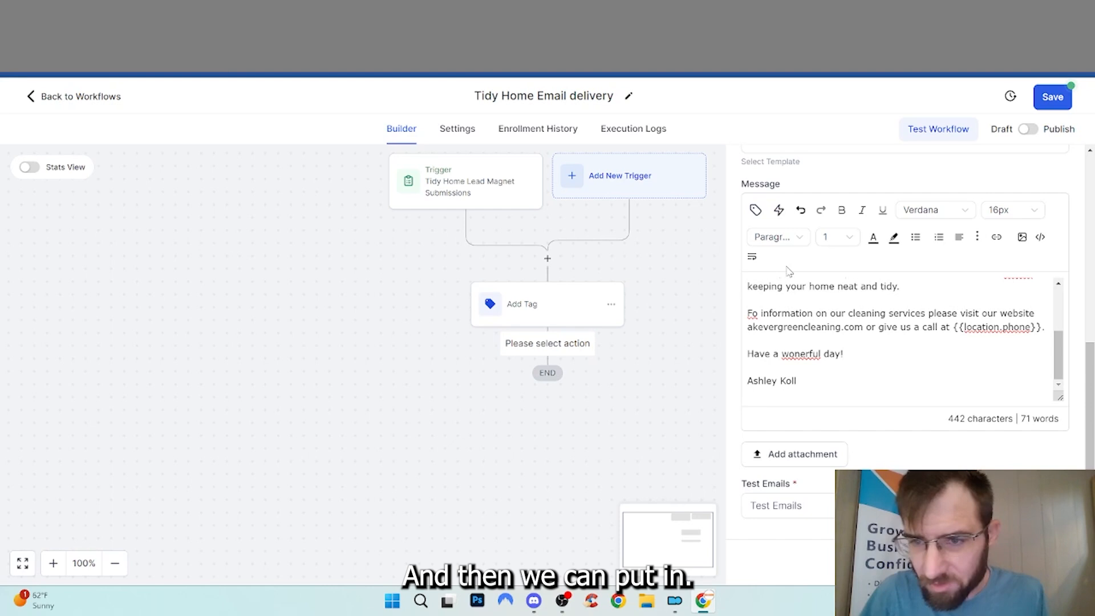
{"action": "left_click", "coordinate": [777, 236]}
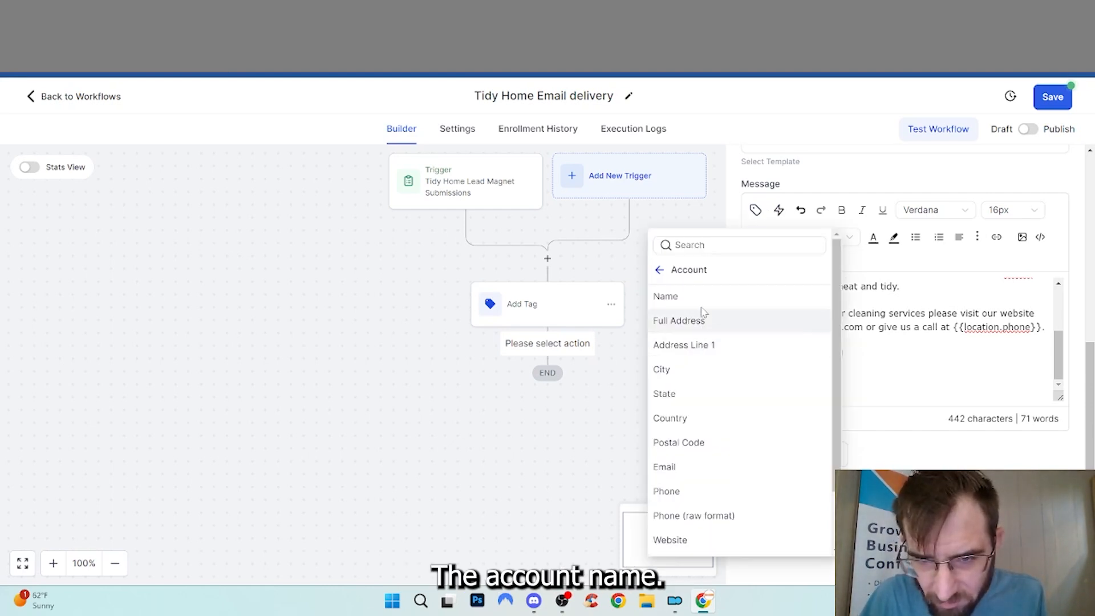
{"action": "left_click", "coordinate": [702, 300]}
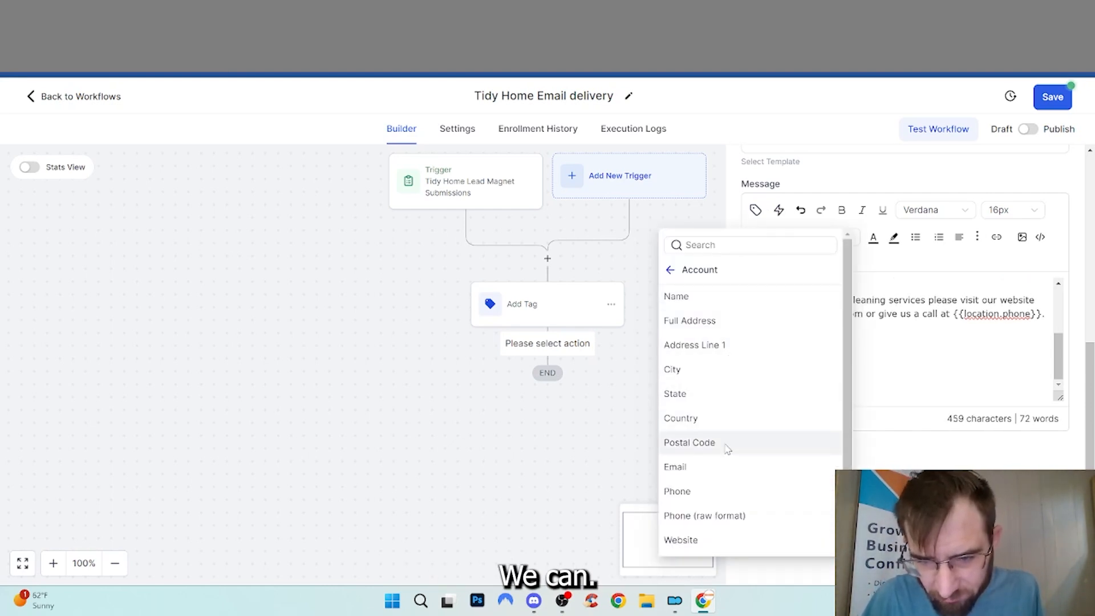
{"action": "left_click", "coordinate": [727, 467]}
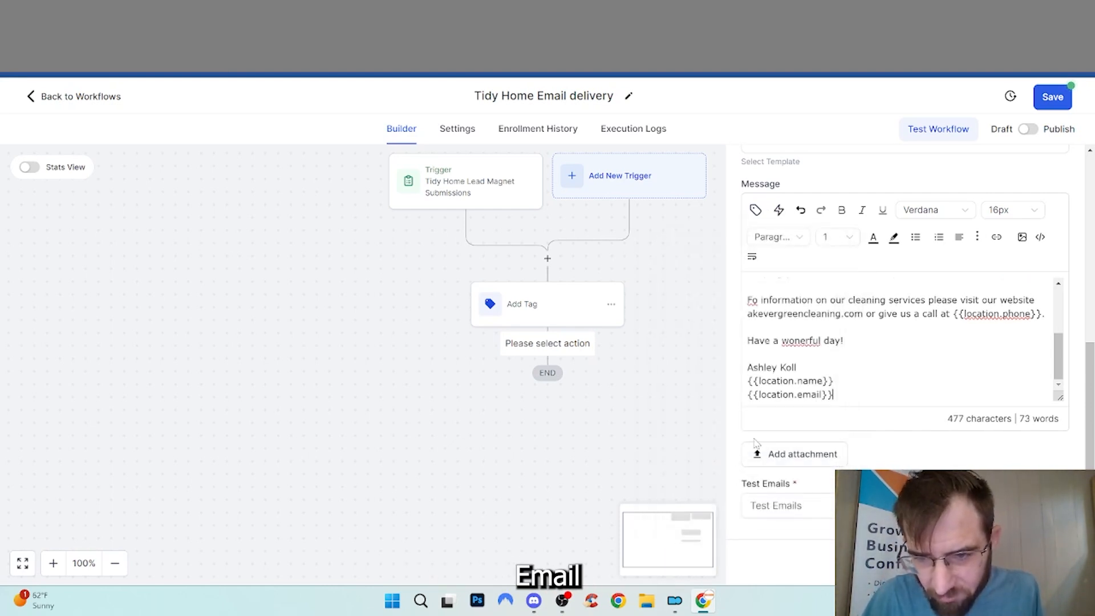
{"action": "left_click", "coordinate": [755, 210]}
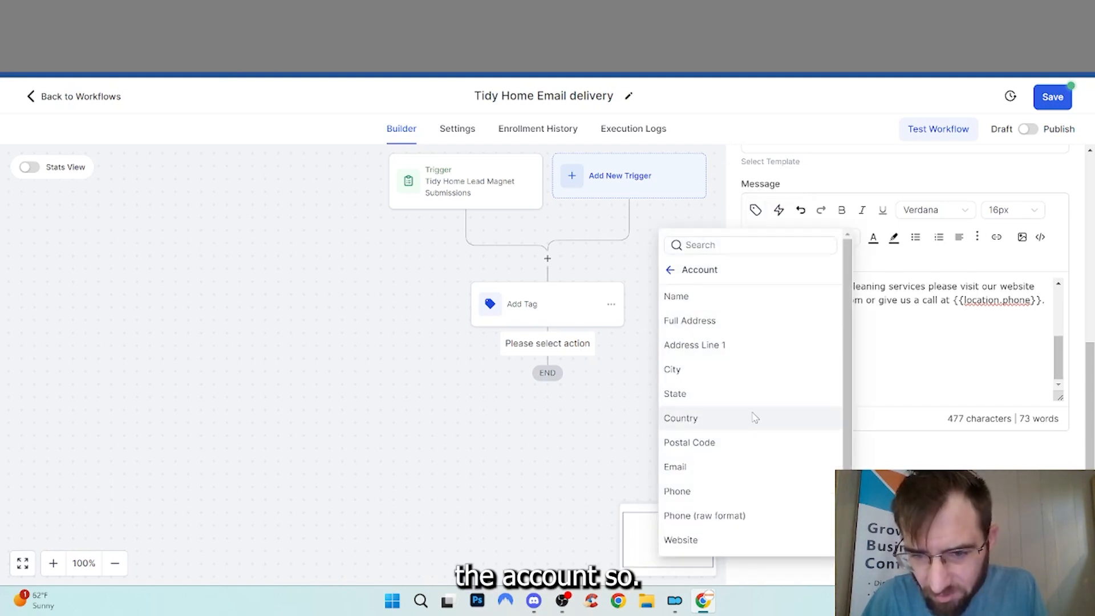
{"action": "left_click", "coordinate": [738, 491]}
Ask ChatGPT to make the email more professional, from the cleaning company to the prospect
{"action": "type", "text": "r information on our c"}
{"action": "key", "text": "ctrl+a"}
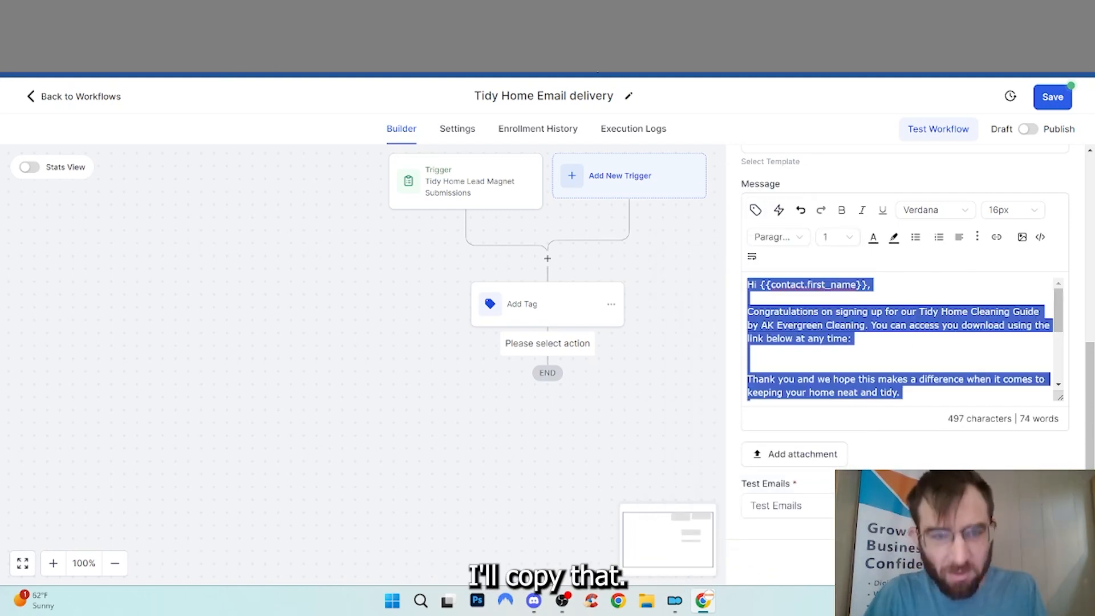
{"action": "key", "text": "ctrl+t"}
{"action": "type", "text": "chatgpt"}
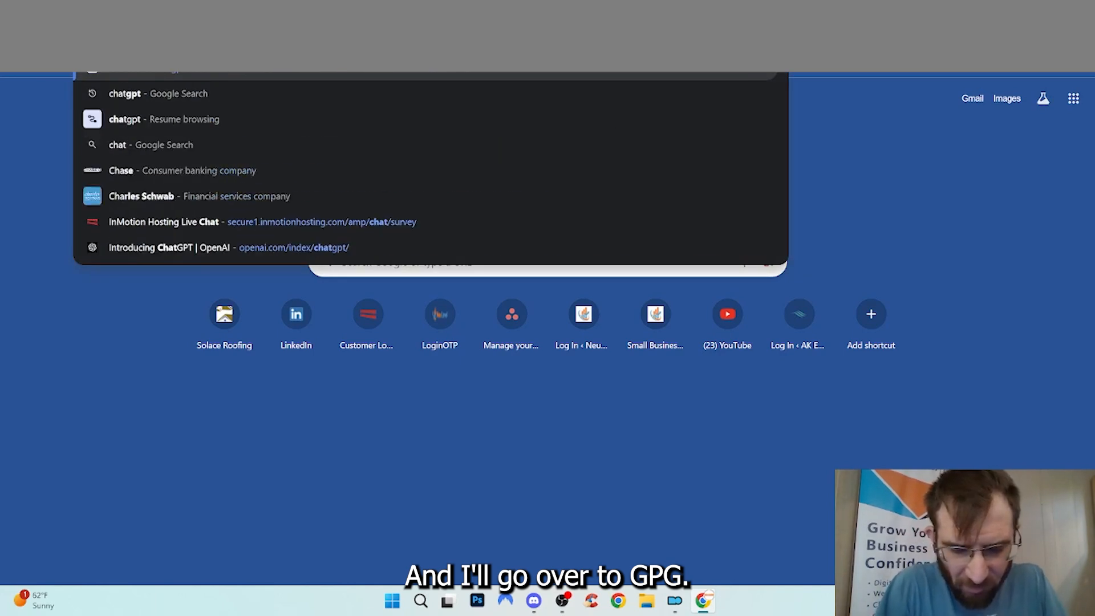
{"action": "key", "text": "Return"}
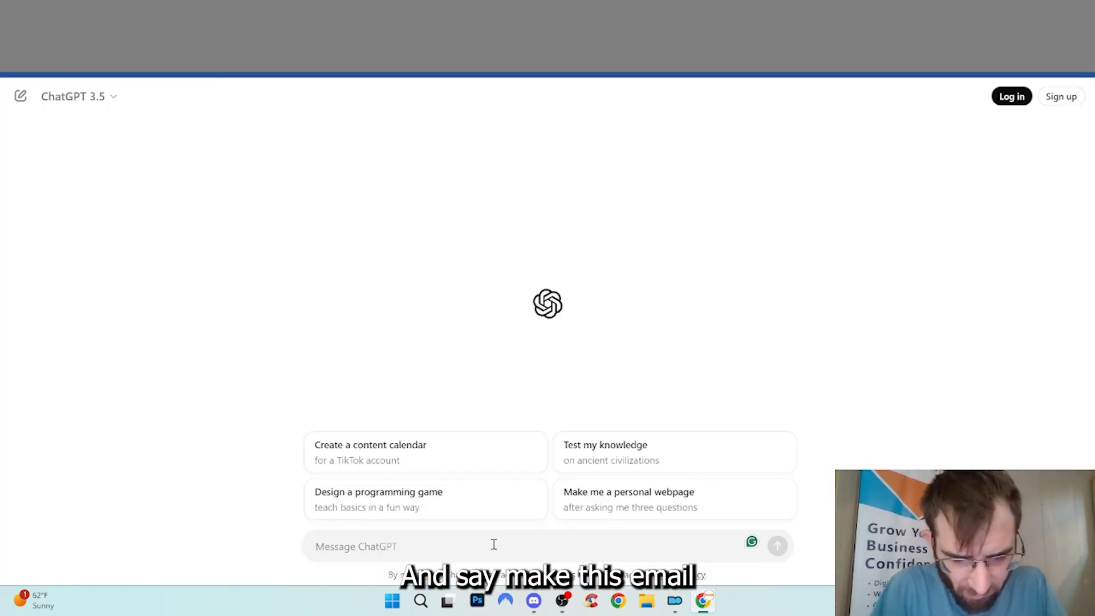
{"action": "type", "text": "make this ema"}
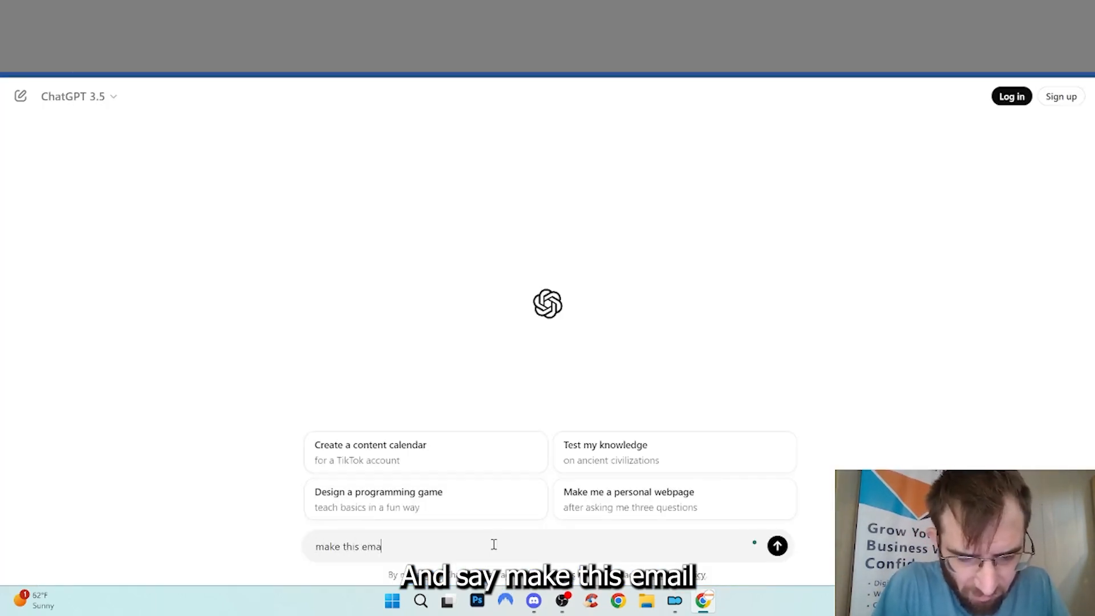
{"action": "type", "text": "il sound mor"}
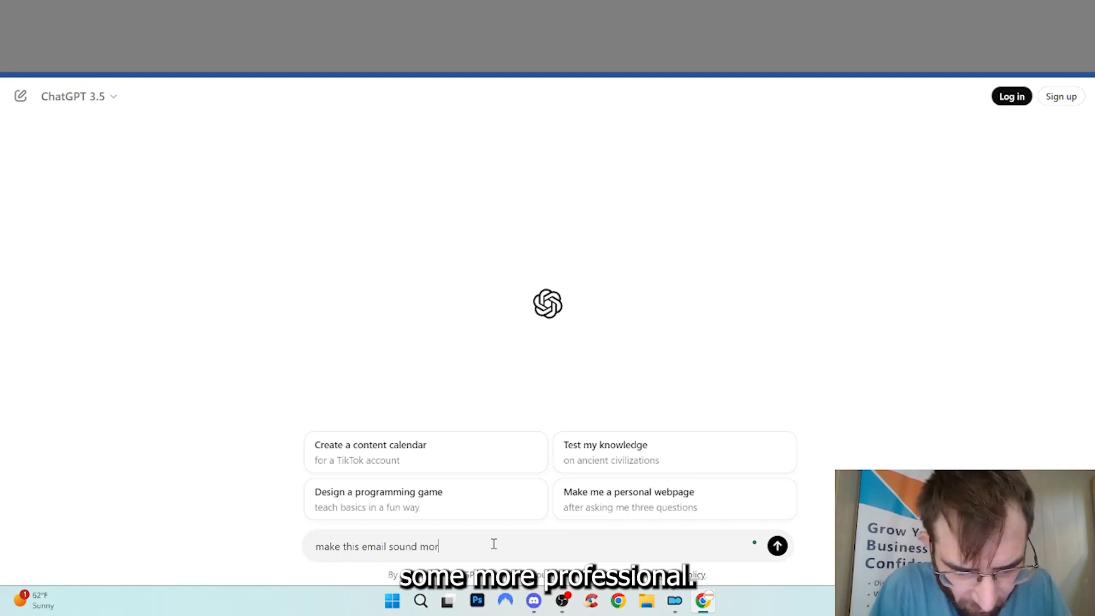
{"action": "type", "text": "e professional "}
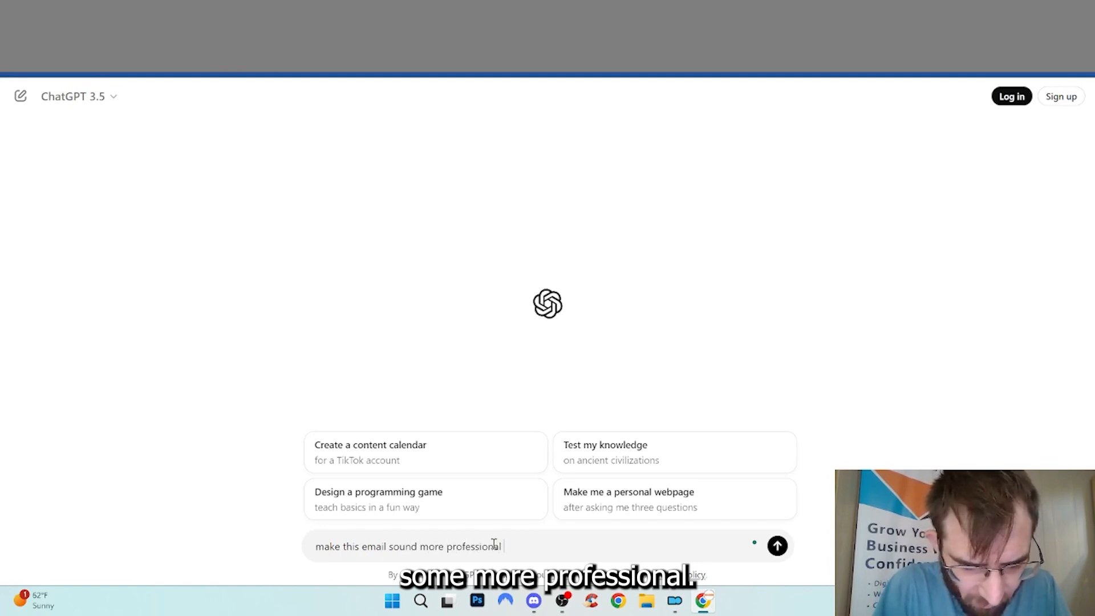
{"action": "type", "text": "coming from the c"}
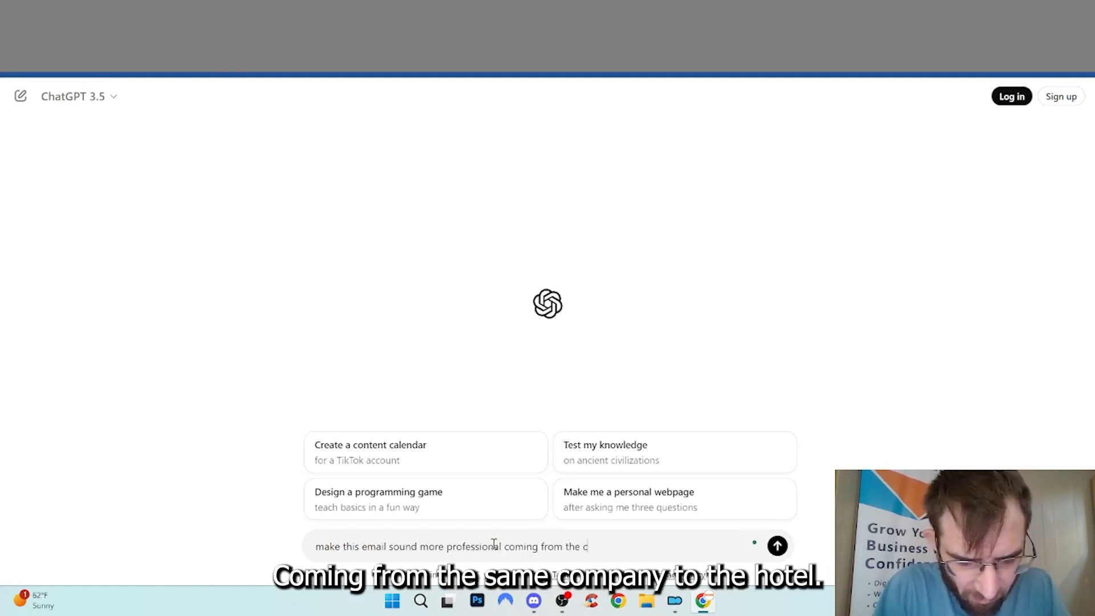
{"action": "type", "text": "leaning company to"}
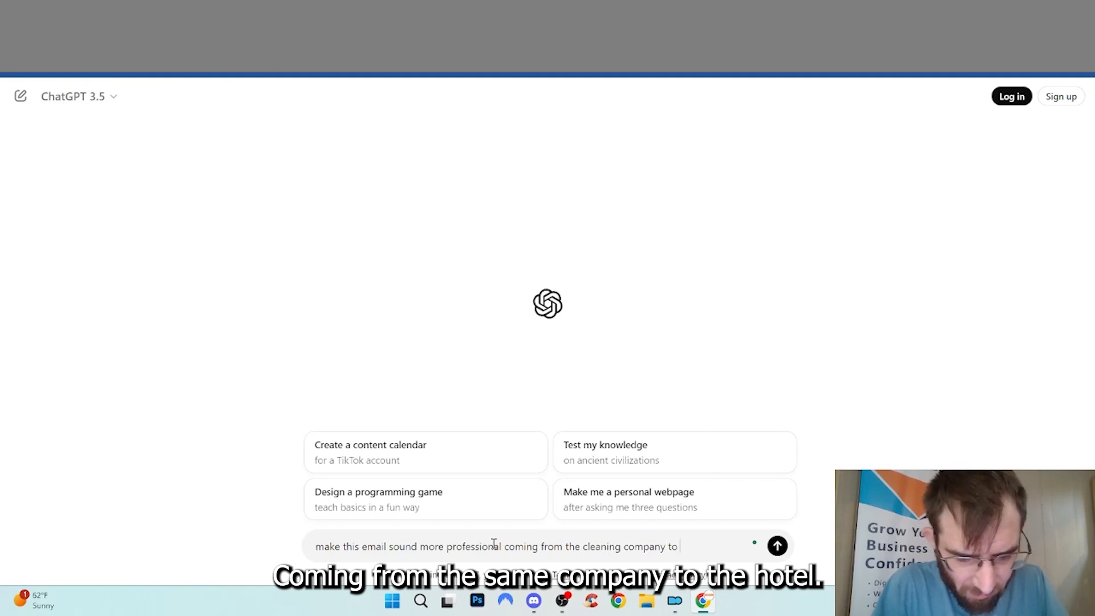
{"action": "type", "text": " the potent"}
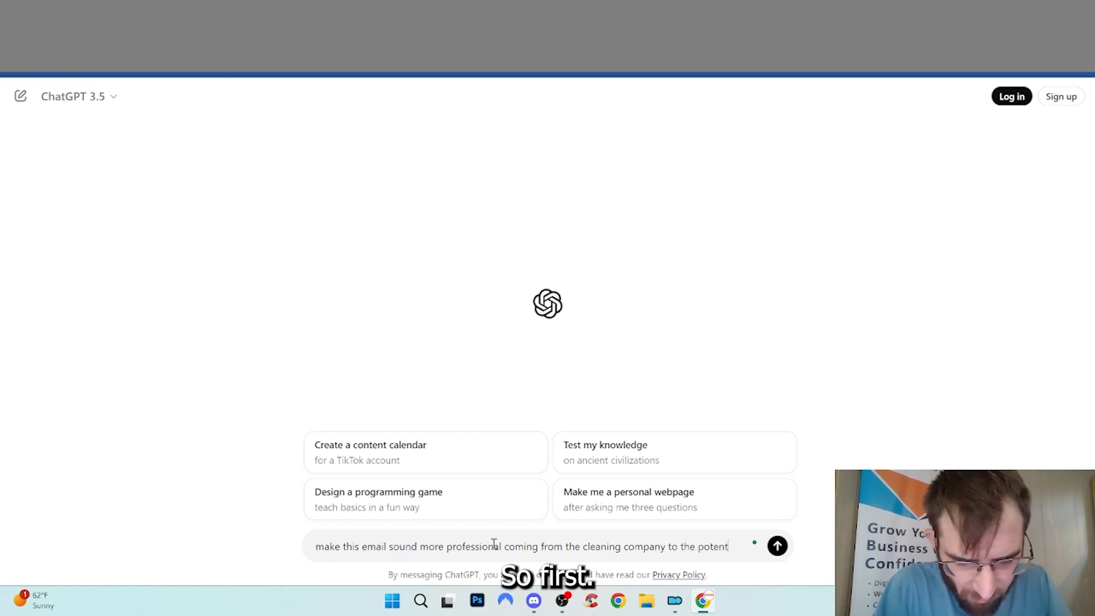
{"action": "type", "text": "ial prospect:"}
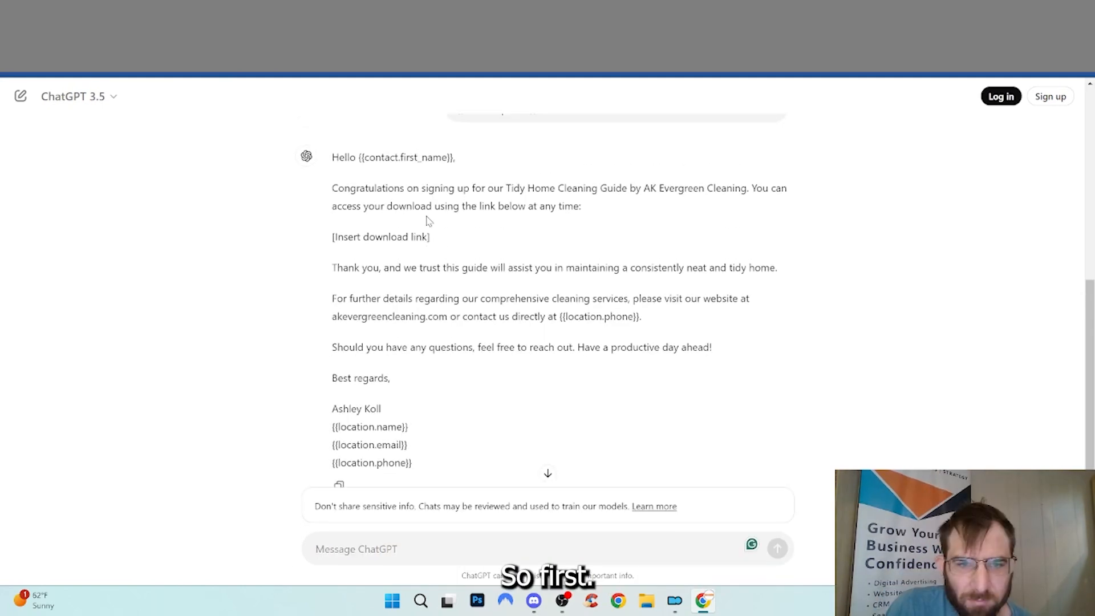
{"action": "scroll", "coordinate": [355, 211], "scroll_direction": "up", "scroll_amount": 1}
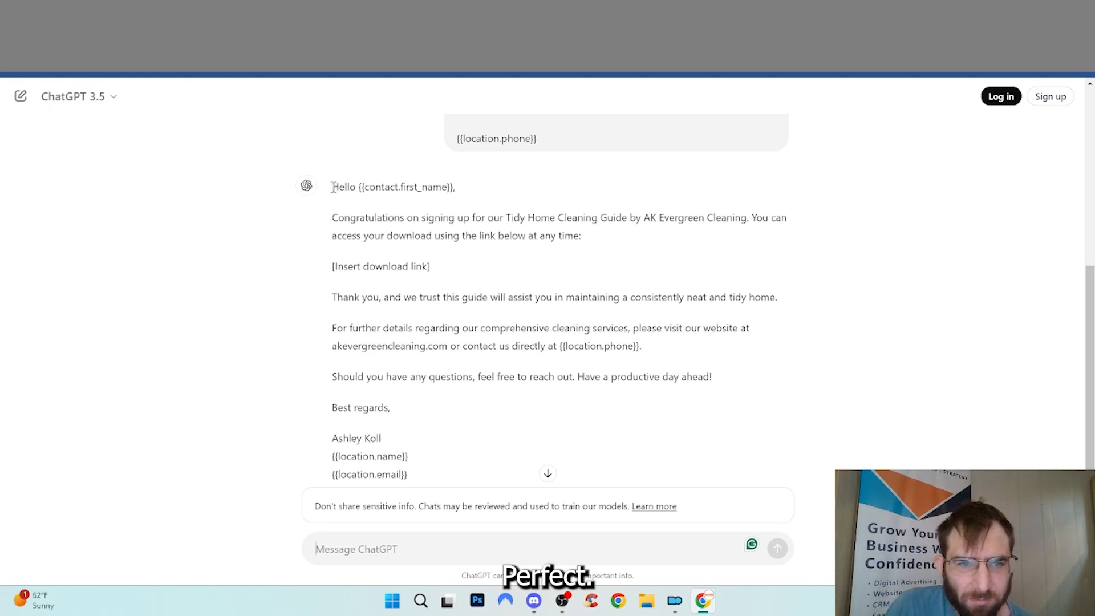
{"action": "left_click_drag", "start_coordinate": [331, 187], "coordinate": [493, 436]}
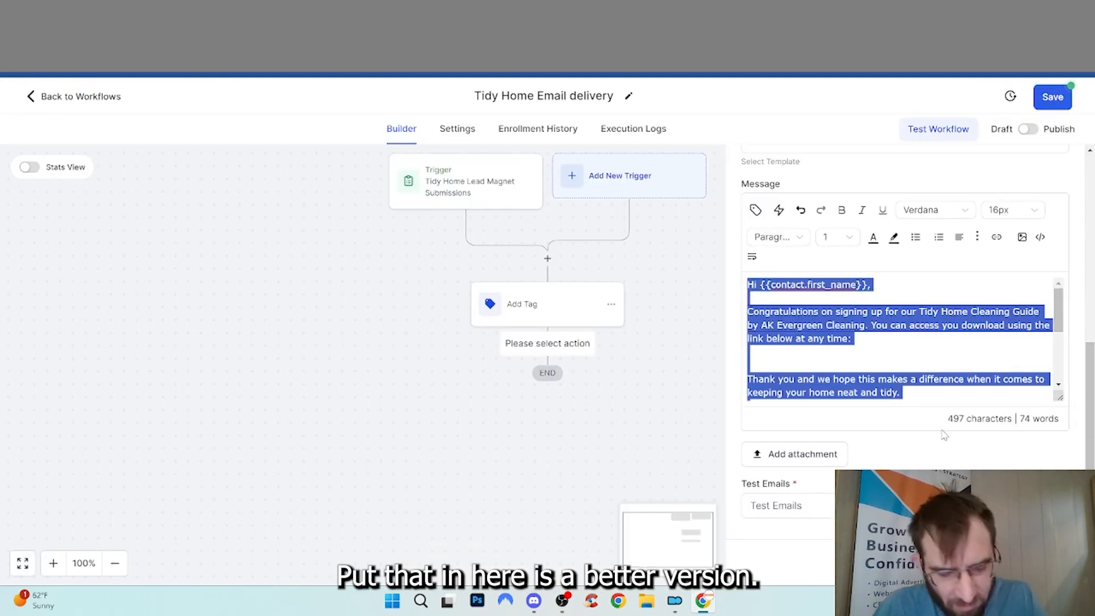
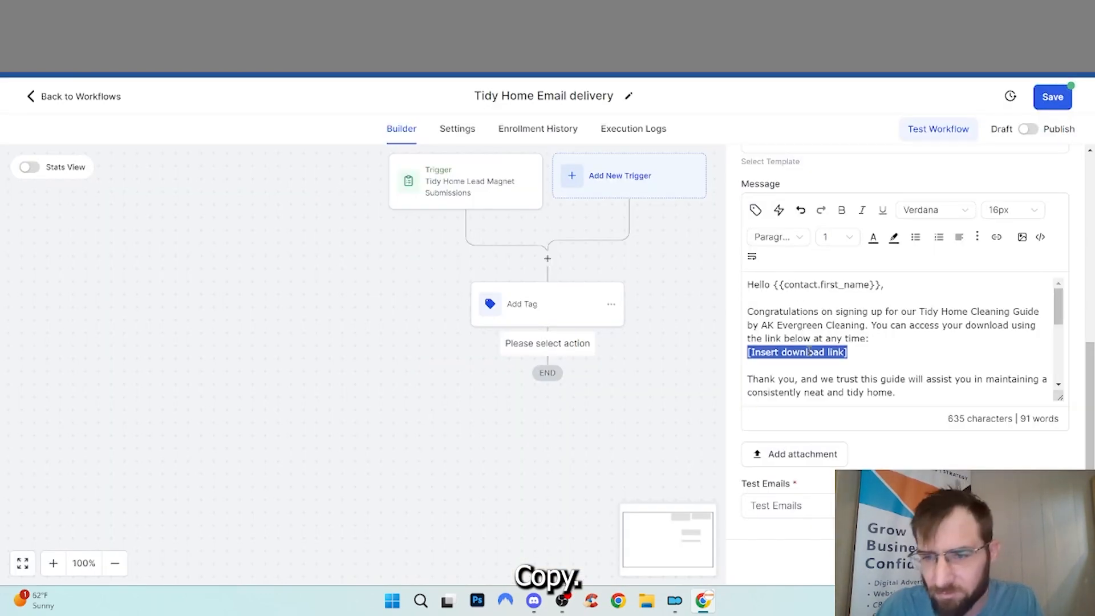
Paste the polished email and turn the placeholder into a '[Your PDF download link]' hyperlink
{"action": "key", "text": "ctrl+v"}
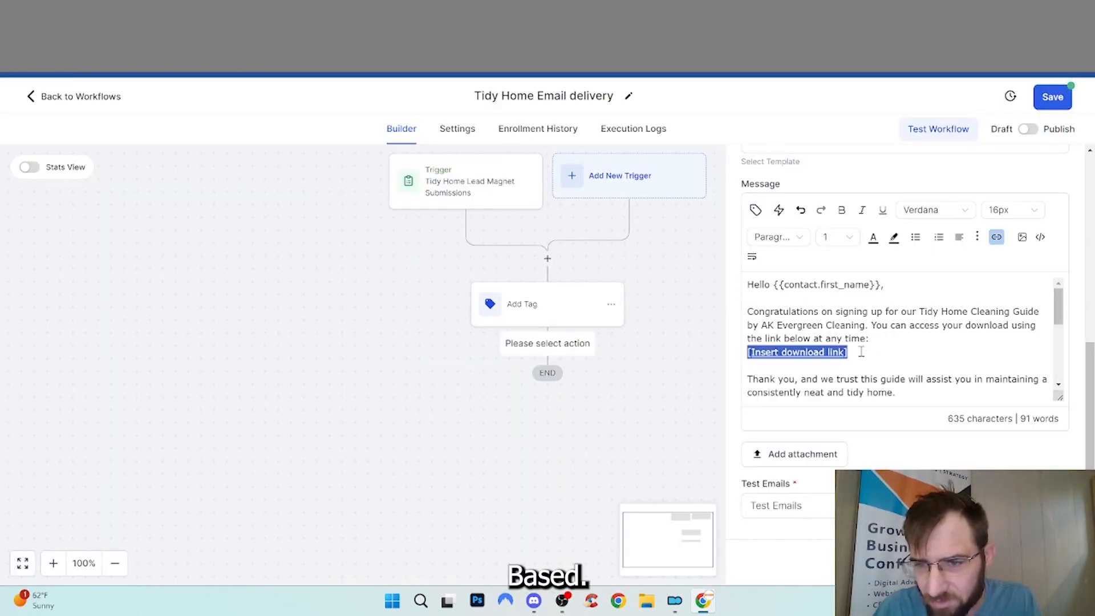
{"action": "left_click", "coordinate": [879, 337]}
{"action": "key", "text": "Return"}
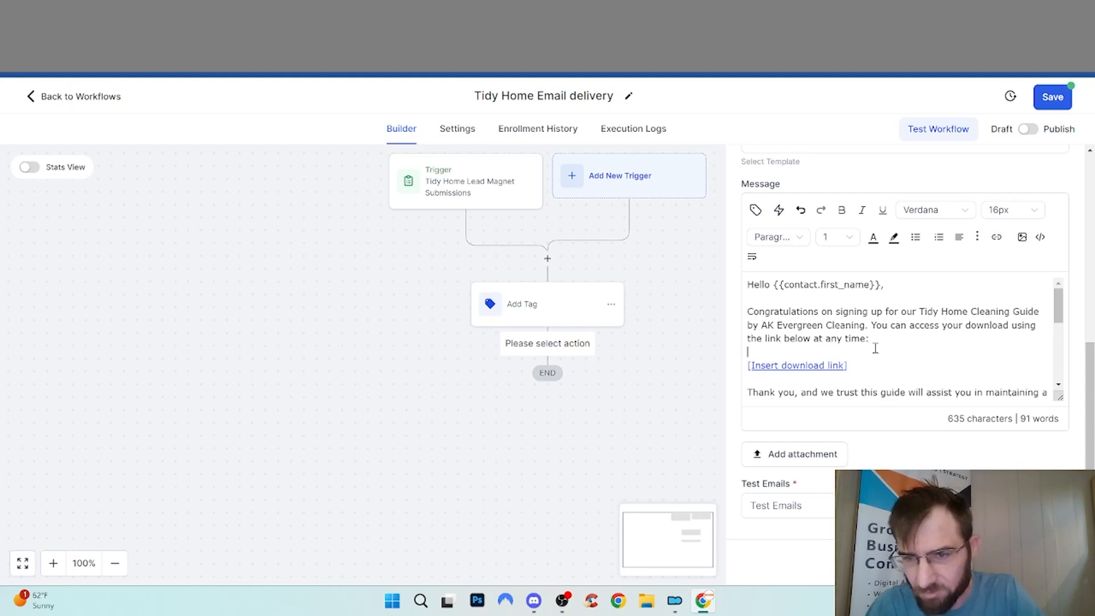
{"action": "double_click", "coordinate": [774, 363]}
{"action": "type", "text": "Your PDF"}
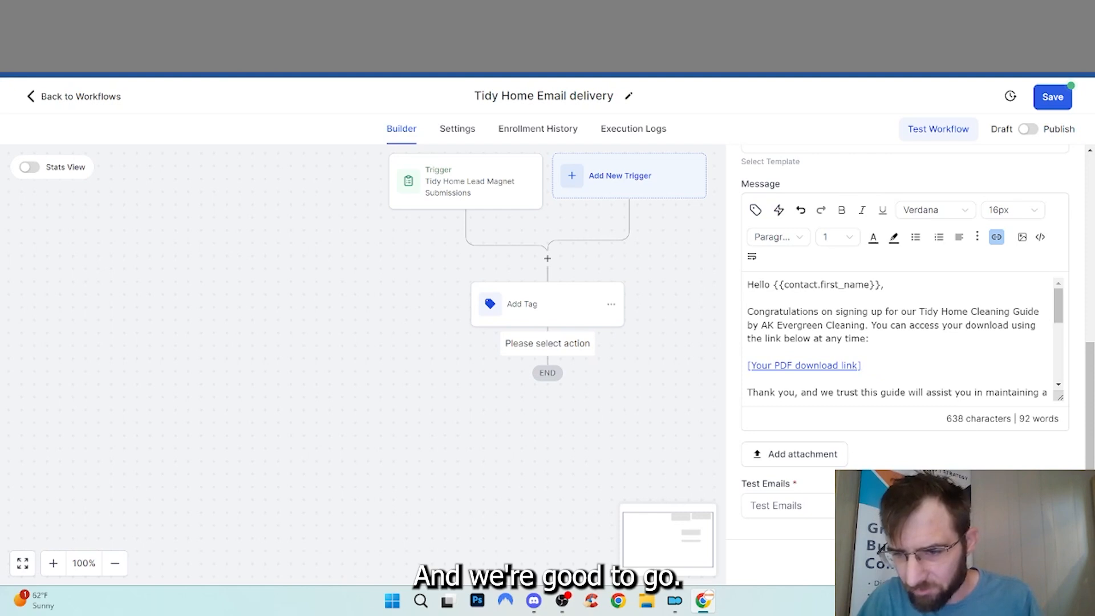
{"action": "scroll", "coordinate": [916, 354], "scroll_direction": "down", "scroll_amount": 5}
Rename the tag step to 'Add Tag: downloaded'
{"action": "left_click", "coordinate": [619, 307]}
{"action": "left_click", "coordinate": [858, 265]}
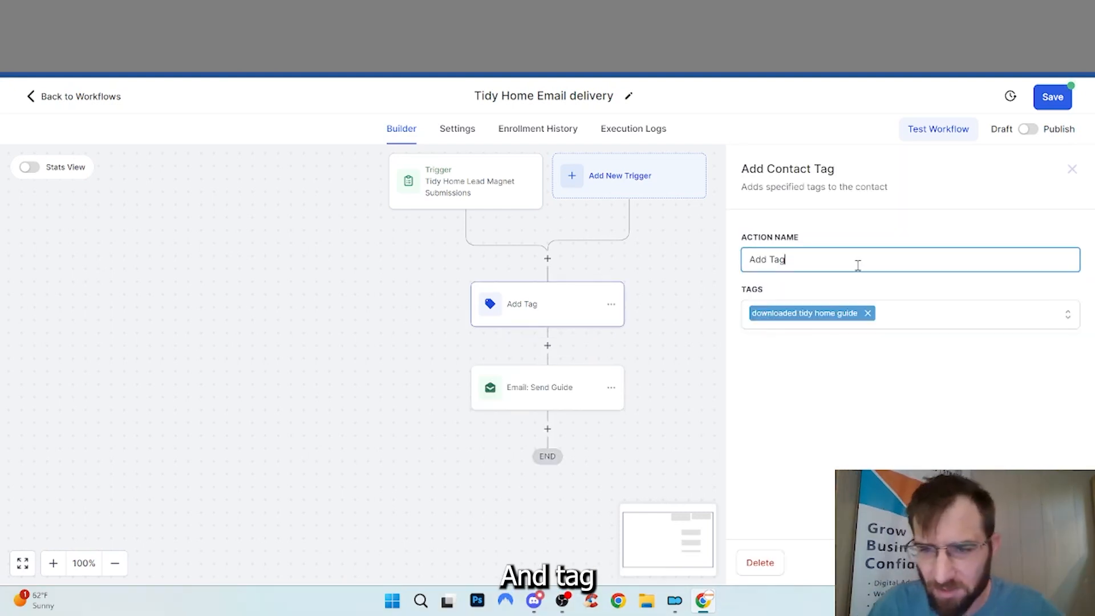
{"action": "type", "text": ": downloaded"}
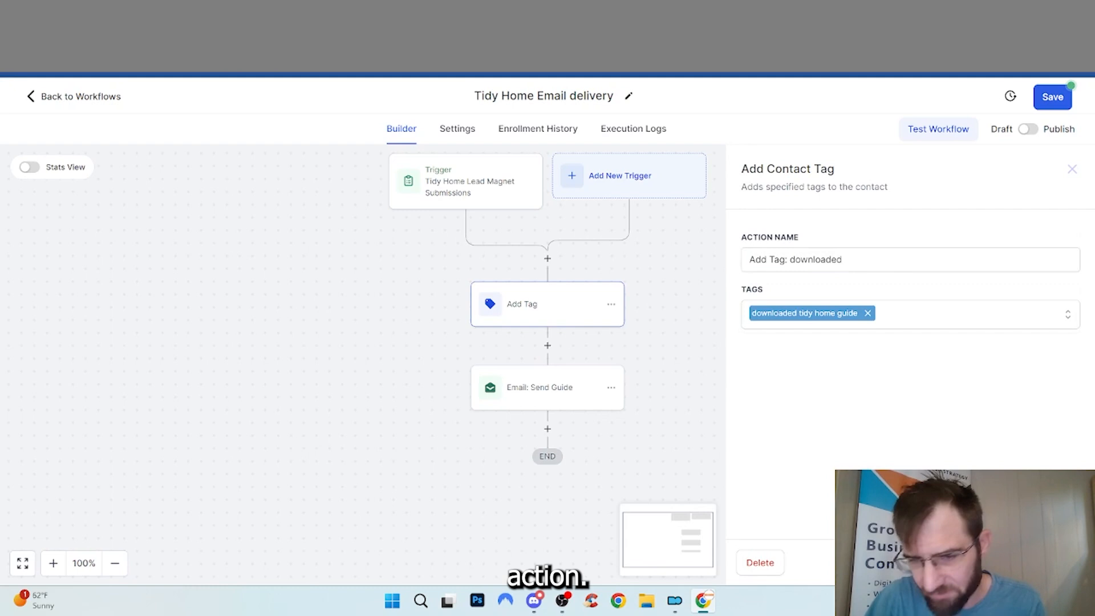
{"action": "left_click", "coordinate": [699, 319]}
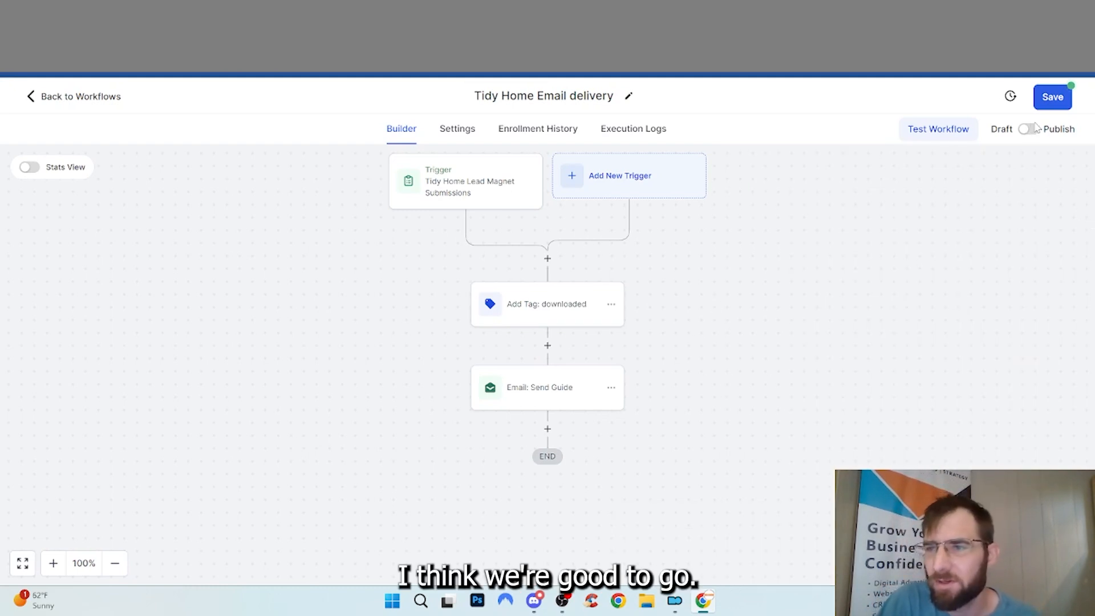
Save the workflow and switch it from draft to published
{"action": "left_click", "coordinate": [1050, 98]}
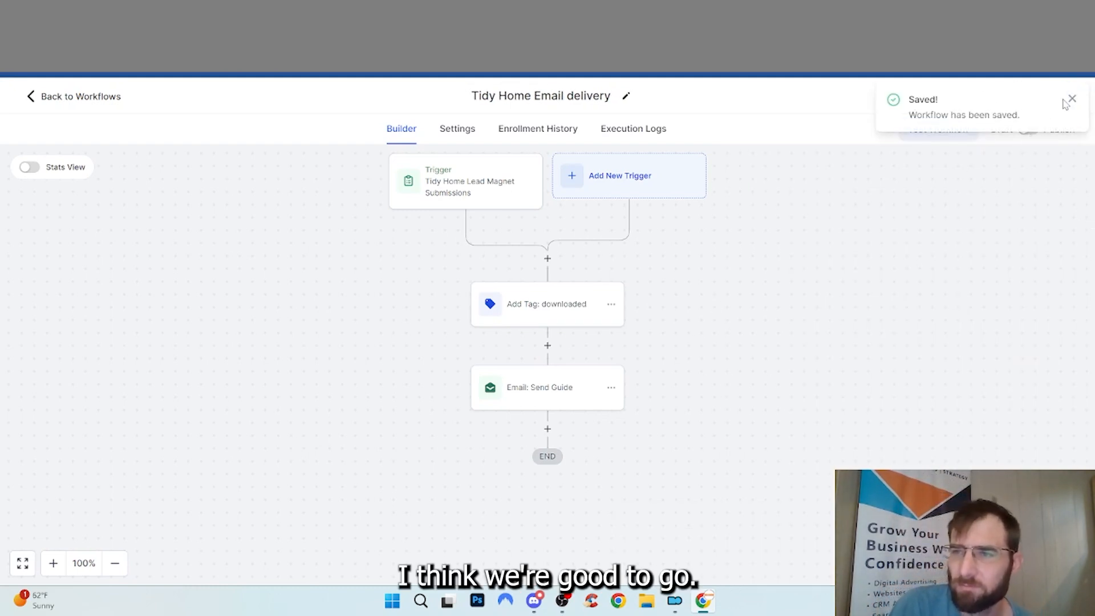
{"action": "left_click", "coordinate": [1071, 99]}
{"action": "left_click", "coordinate": [1029, 129]}
{"action": "left_click", "coordinate": [1052, 97]}
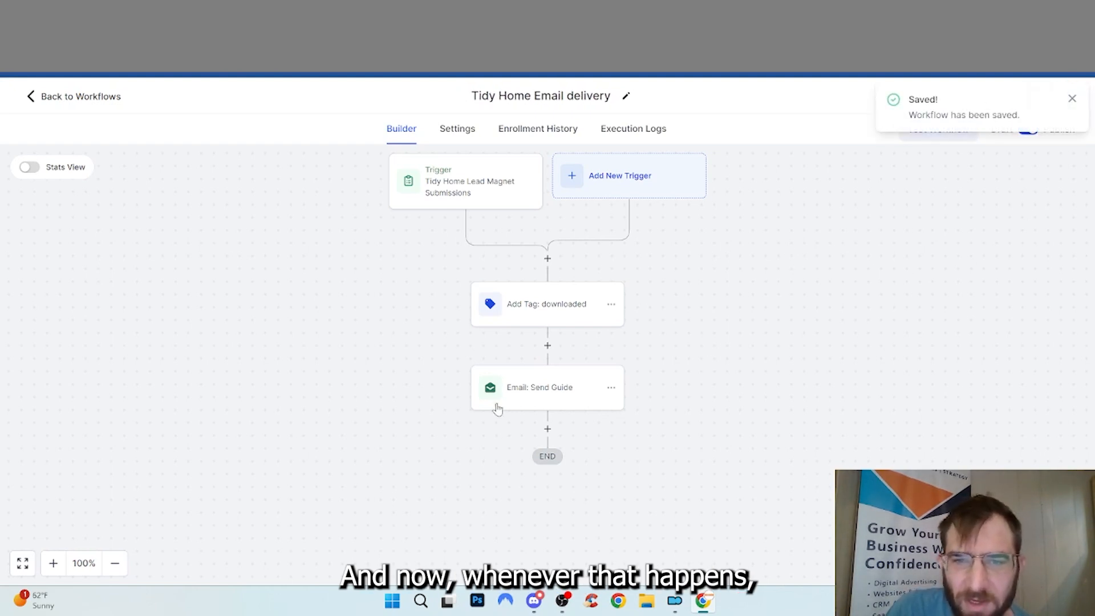
{"action": "left_click", "coordinate": [548, 429]}
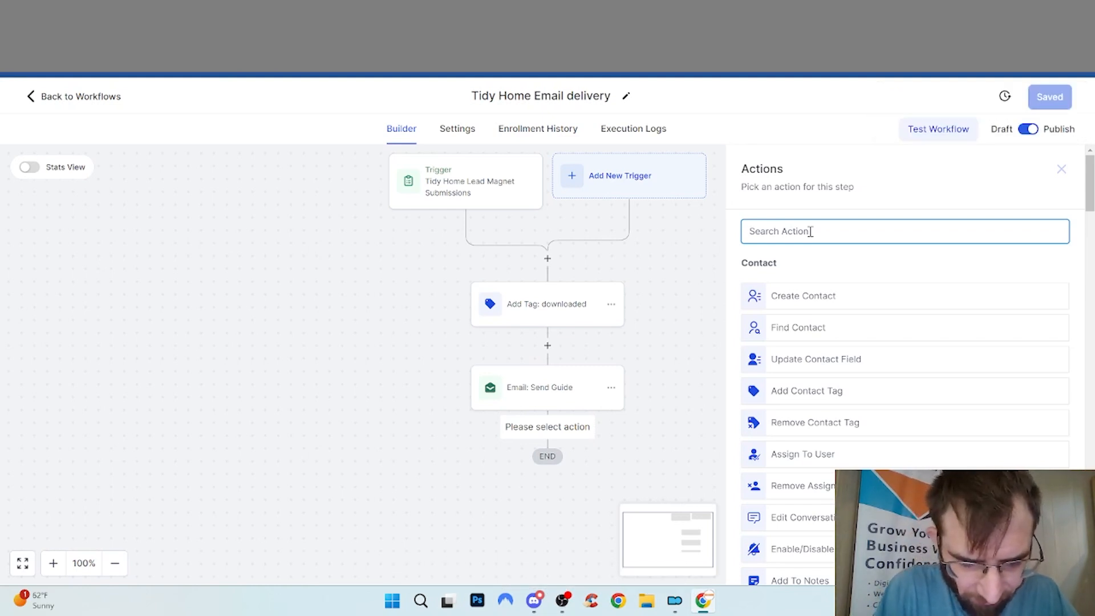
Add an opportunity action 'Create New Download Prospect' in pipeline 'Pipeline', stage New Leads
{"action": "left_click", "coordinate": [799, 389]}
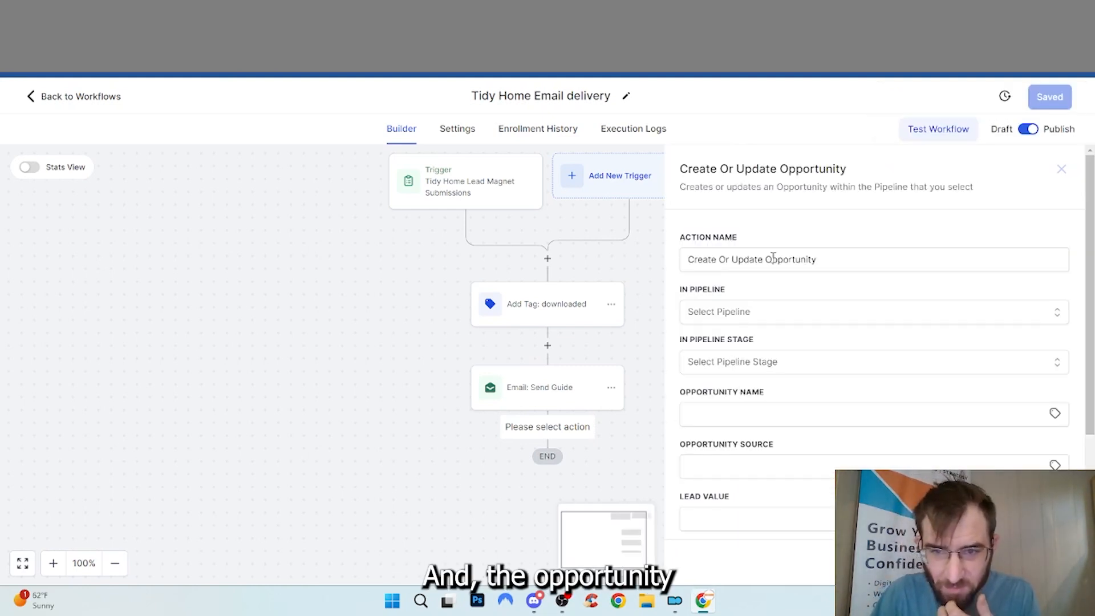
{"action": "triple_click", "coordinate": [834, 264]}
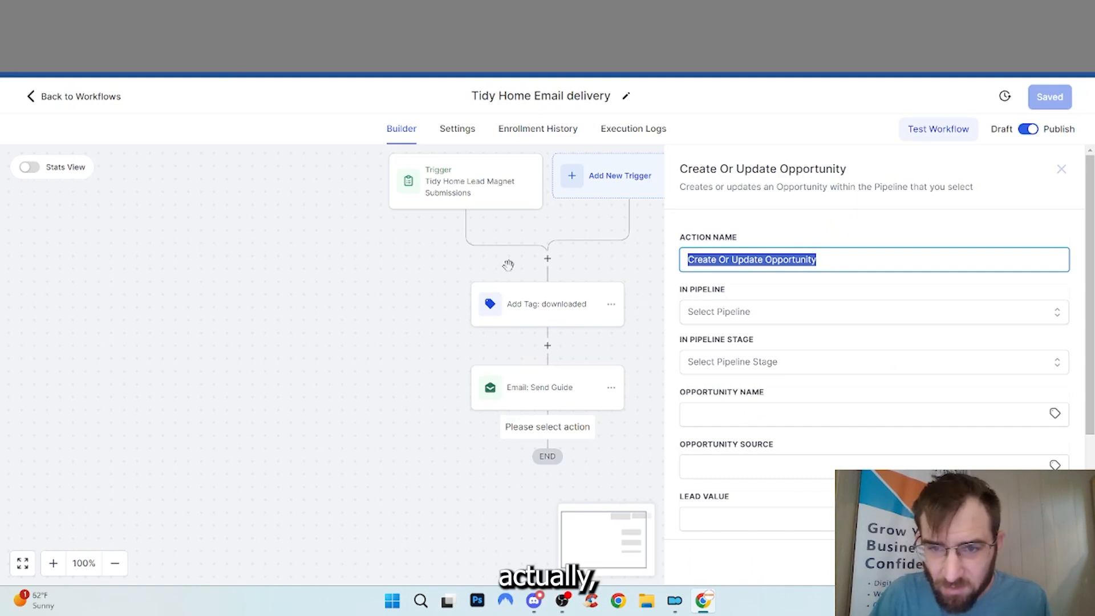
{"action": "type", "text": "Crea"}
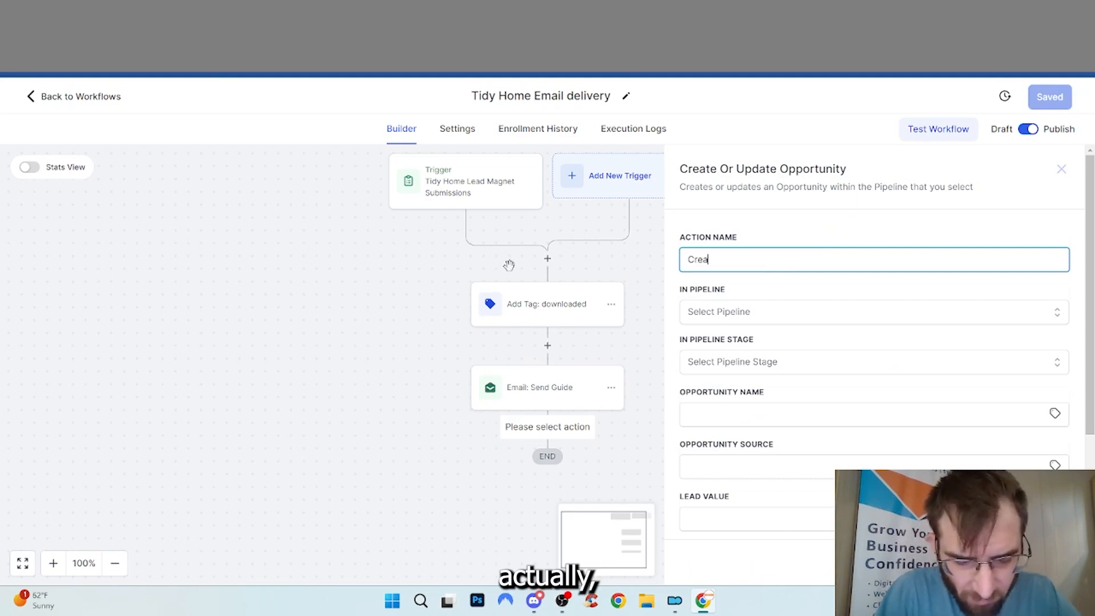
{"action": "type", "text": "te New "}
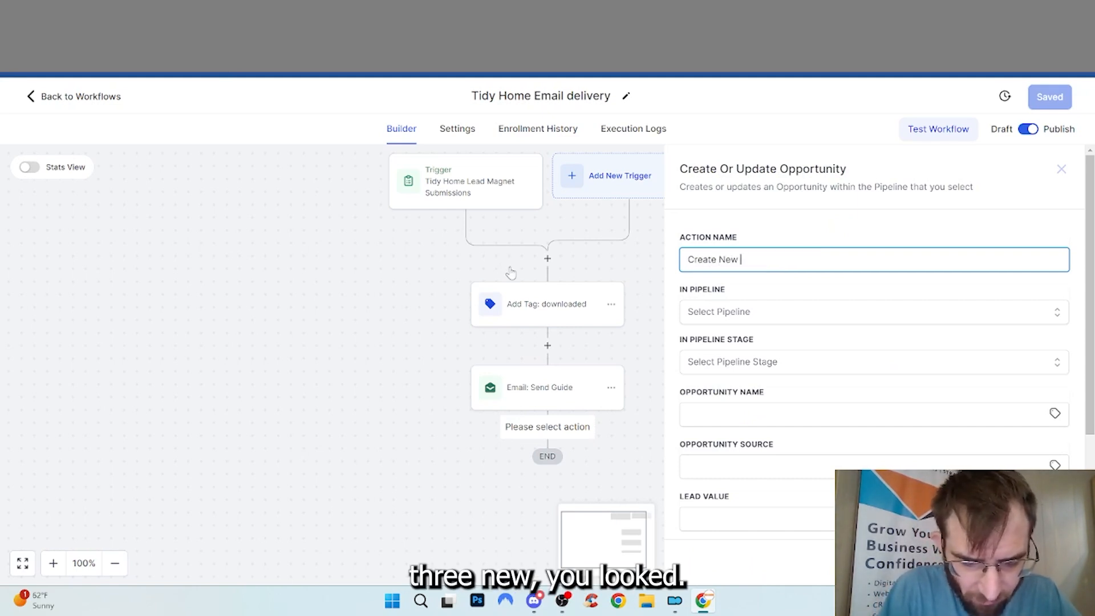
{"action": "type", "text": "Download Prosp"}
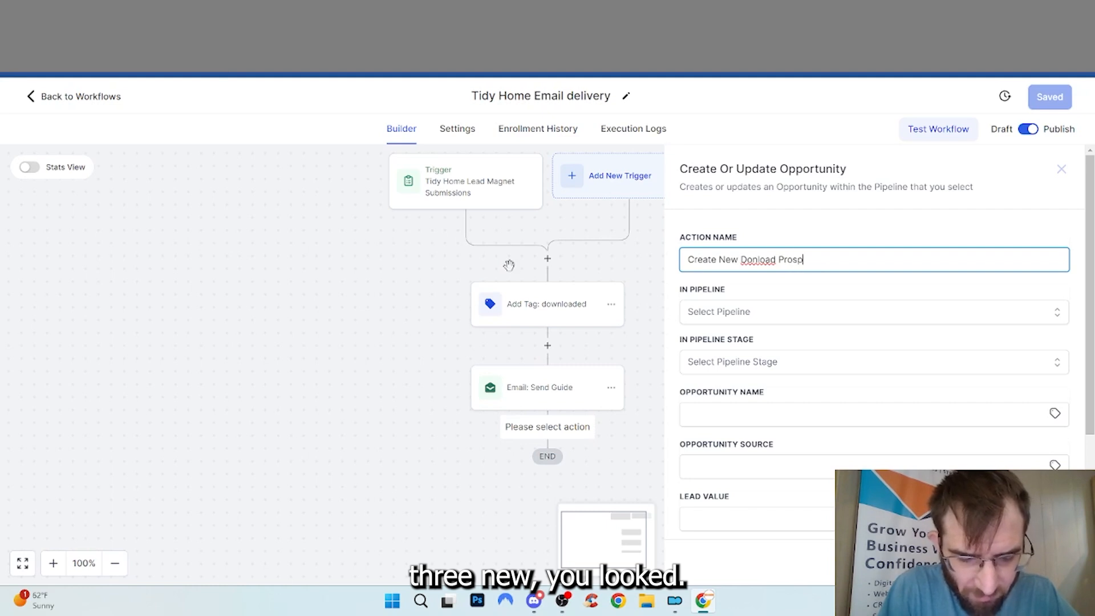
{"action": "type", "text": "ect"}
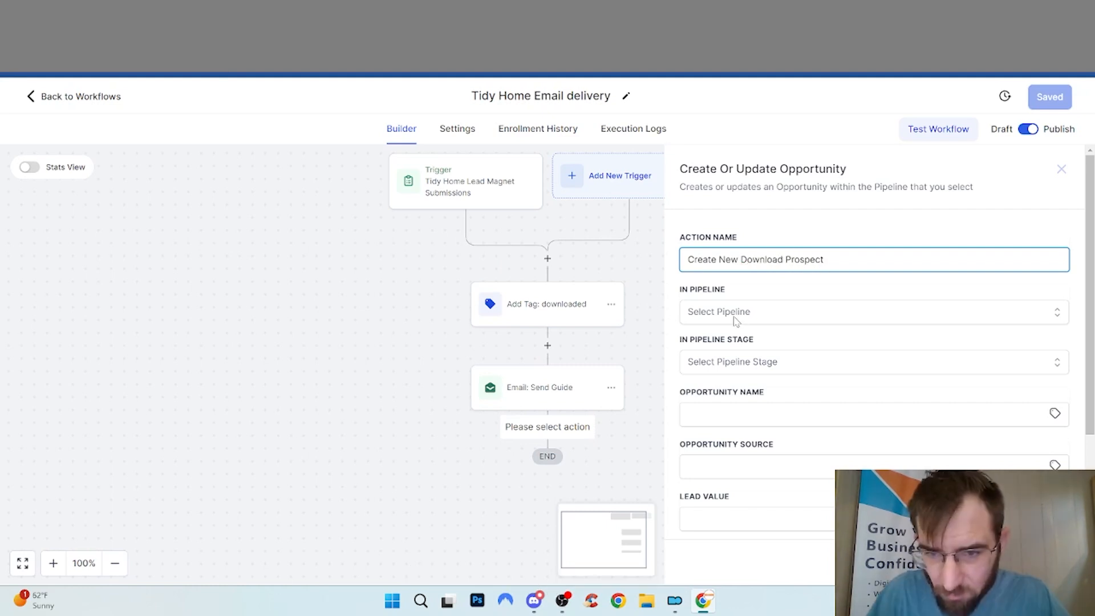
{"action": "left_click", "coordinate": [734, 318]}
{"action": "left_click", "coordinate": [715, 382]}
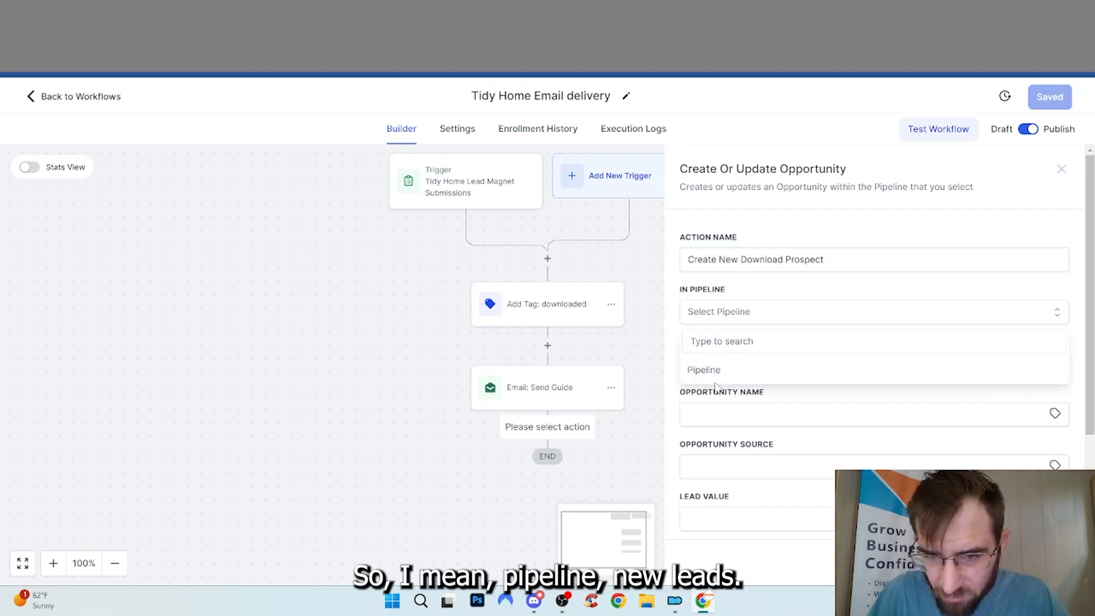
{"action": "left_click", "coordinate": [707, 370]}
{"action": "left_click", "coordinate": [745, 362]}
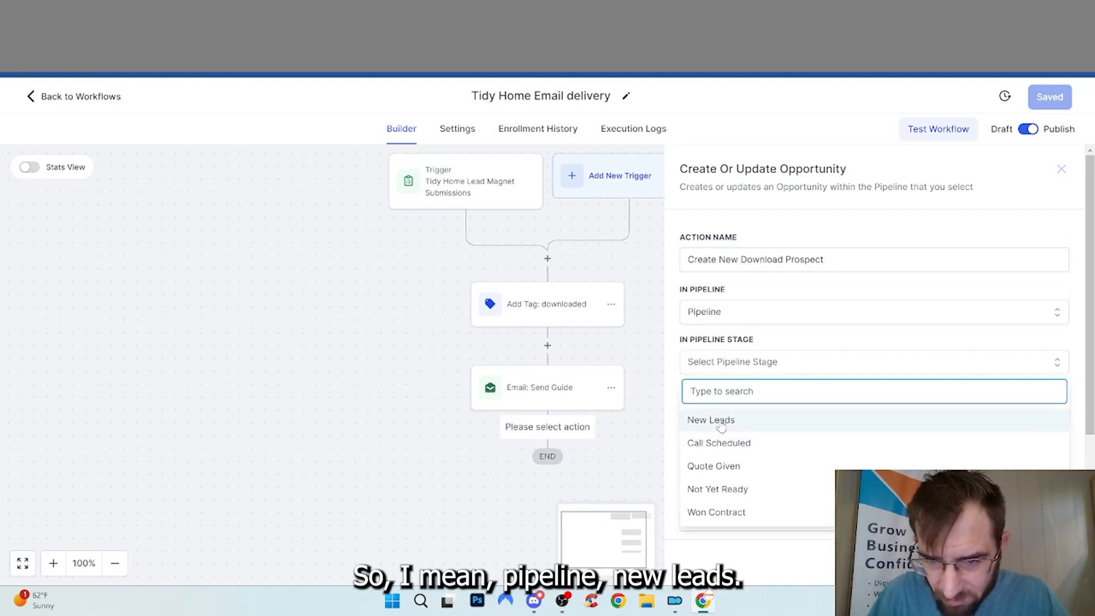
{"action": "left_click", "coordinate": [721, 423]}
Name the opportunity '{{contact.name}} - PDF Downloaded'
{"action": "left_click", "coordinate": [745, 415]}
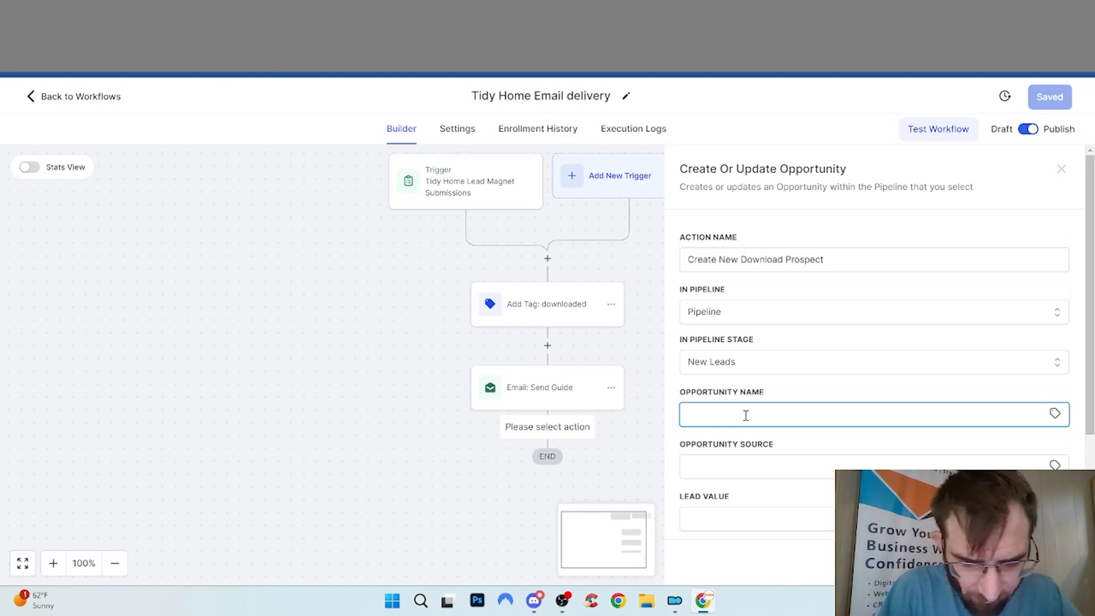
{"action": "left_click", "coordinate": [1054, 415]}
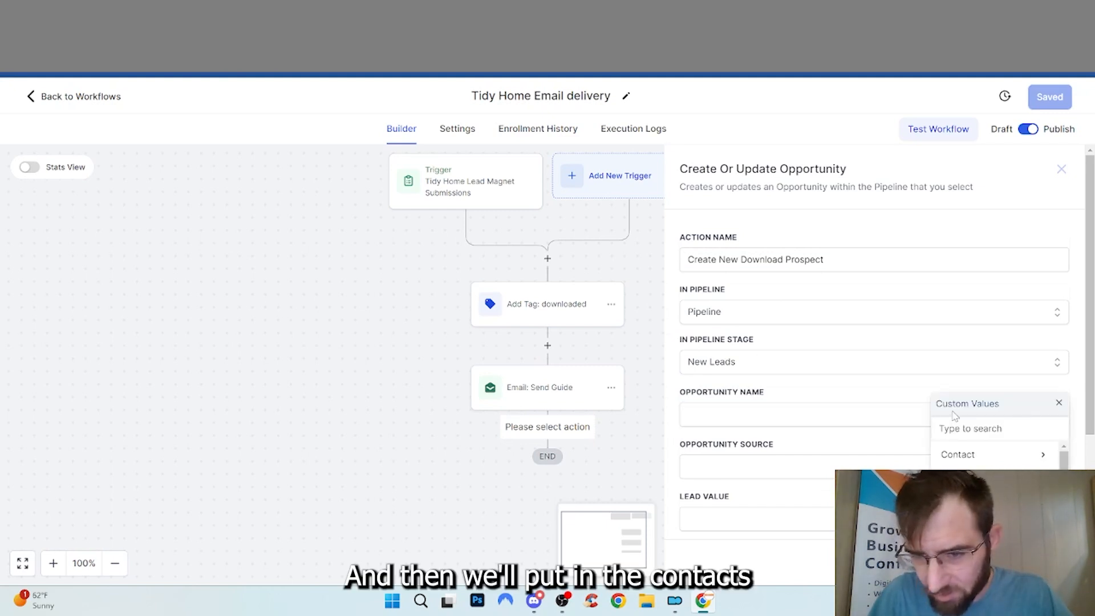
{"action": "left_click", "coordinate": [1046, 453]}
{"action": "left_click", "coordinate": [991, 455]}
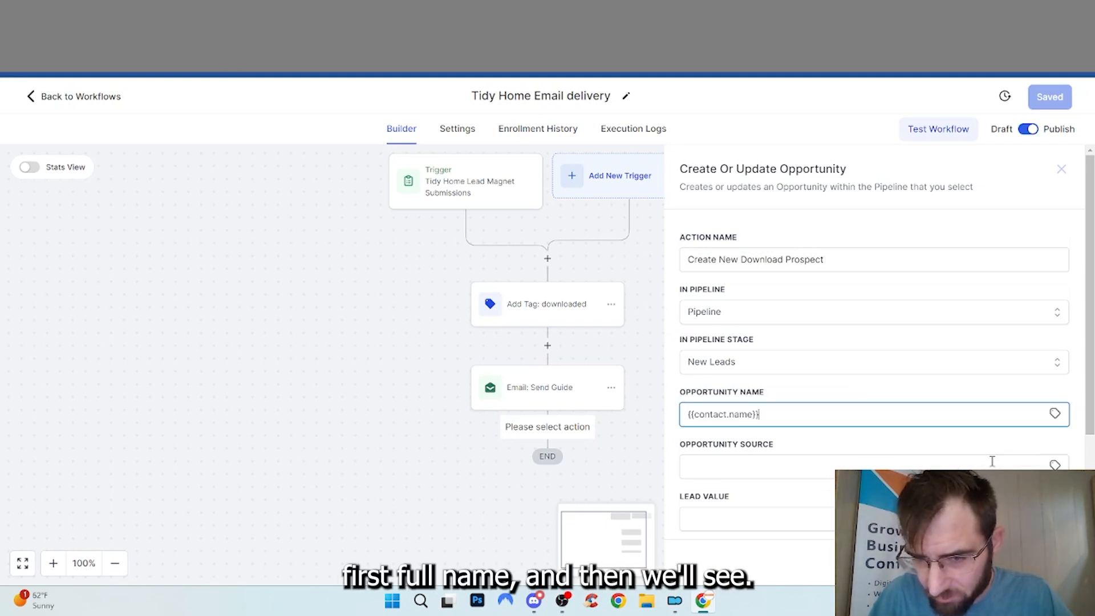
{"action": "type", "text": "- "}
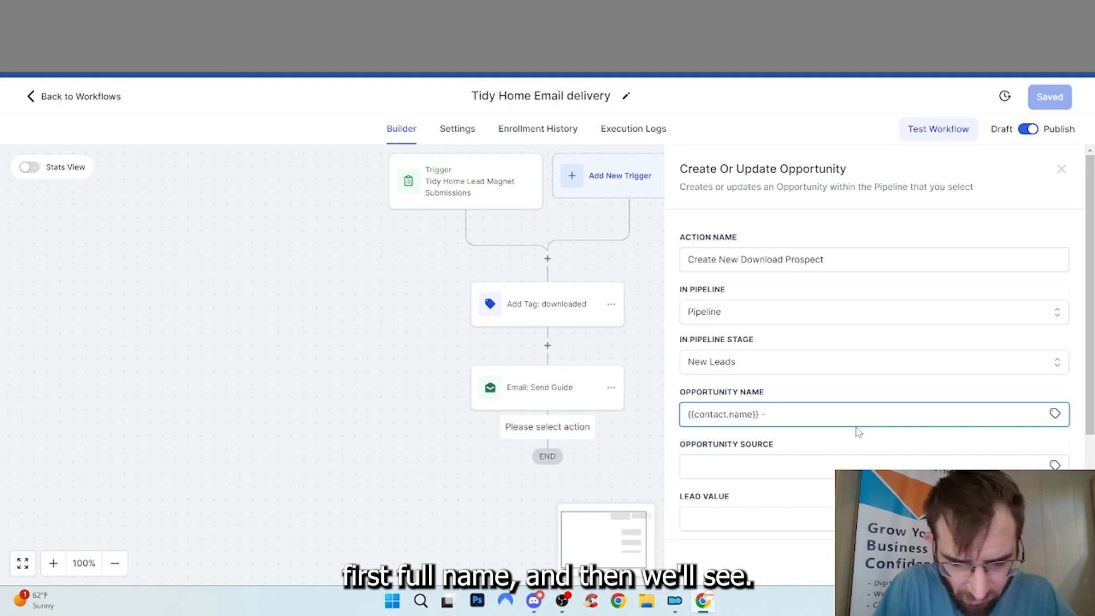
{"action": "type", "text": "PDF Downloa"}
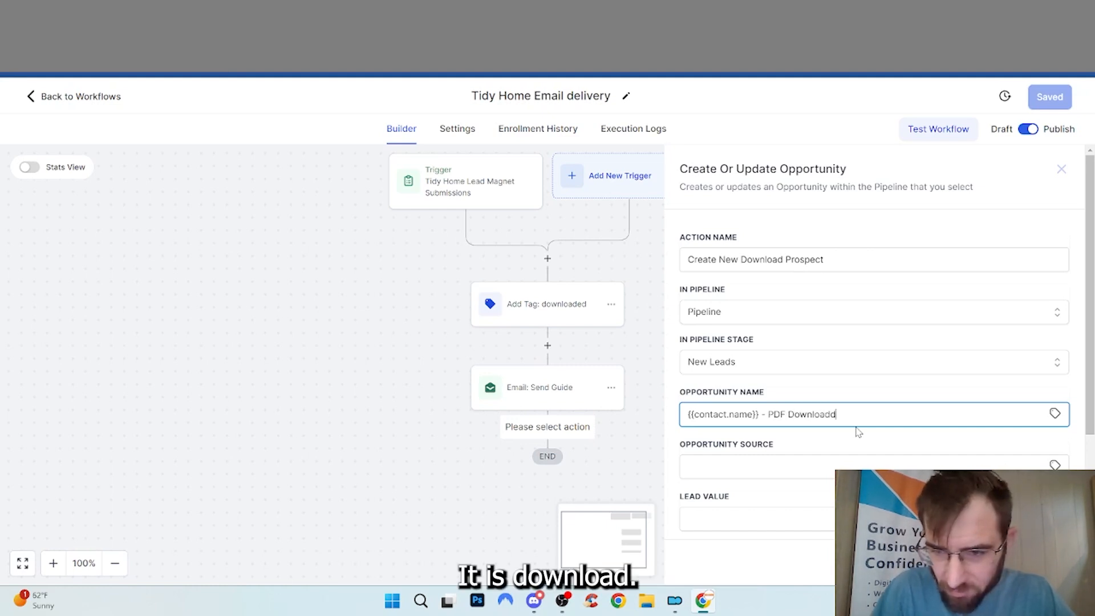
{"action": "type", "text": "ded"}
{"action": "key", "text": "BackSpace"}
{"action": "type", "text": "ed"}
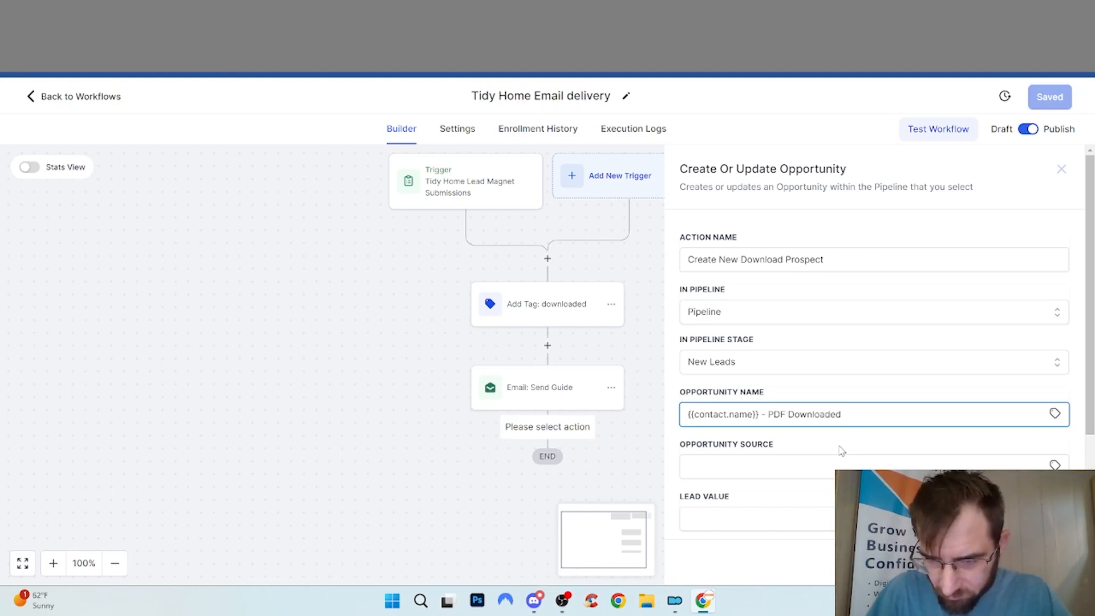
{"action": "scroll", "coordinate": [841, 451], "scroll_direction": "down", "scroll_amount": 1}
Set the opportunity source to {{contact.source}}, lead value 0 and status open
{"action": "left_click", "coordinate": [830, 402]}
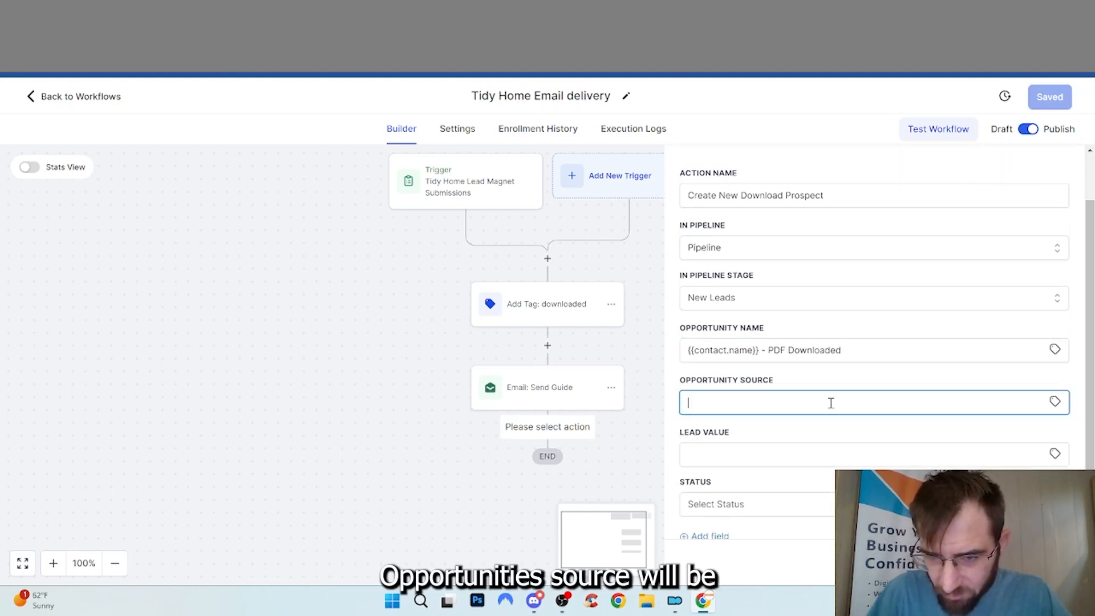
{"action": "left_click", "coordinate": [1054, 401]}
{"action": "left_click", "coordinate": [1002, 436]}
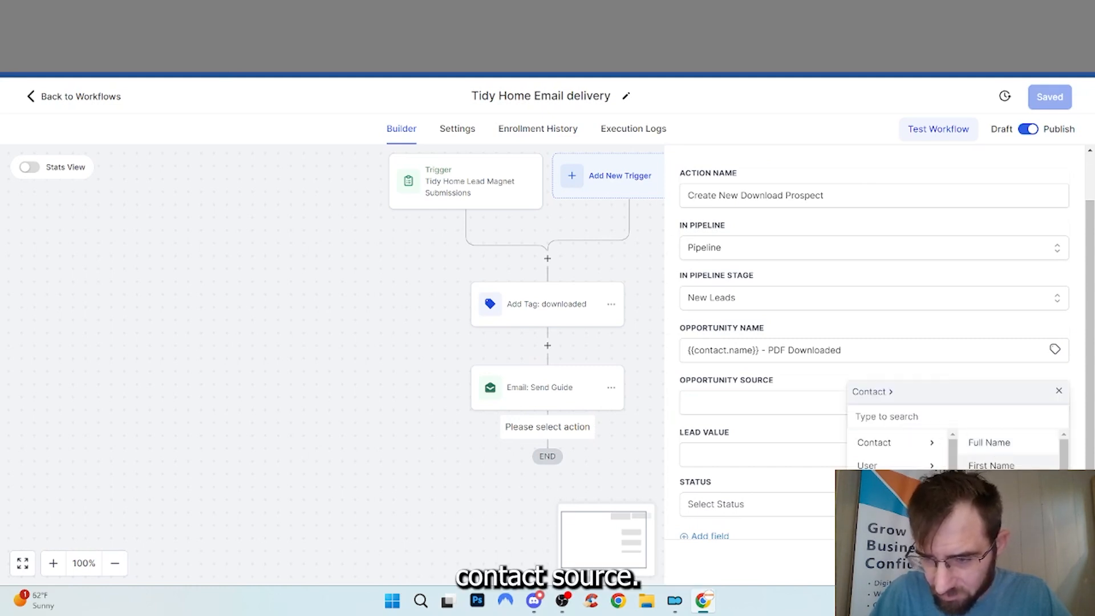
{"action": "scroll", "coordinate": [1006, 450], "scroll_direction": "down", "scroll_amount": 3}
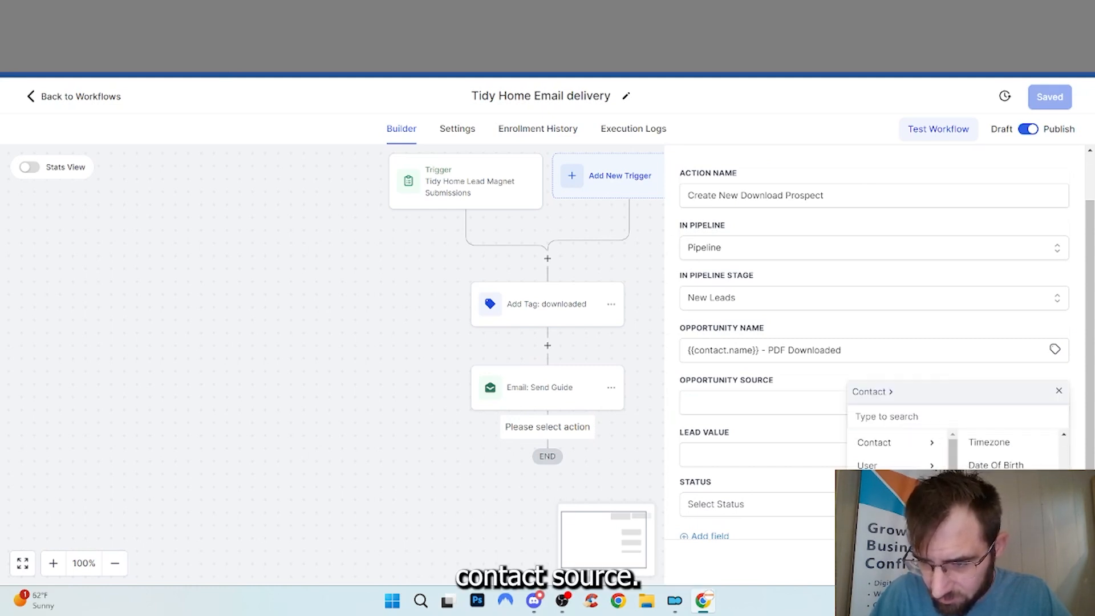
{"action": "left_click", "coordinate": [985, 488]}
{"action": "left_click", "coordinate": [894, 451]}
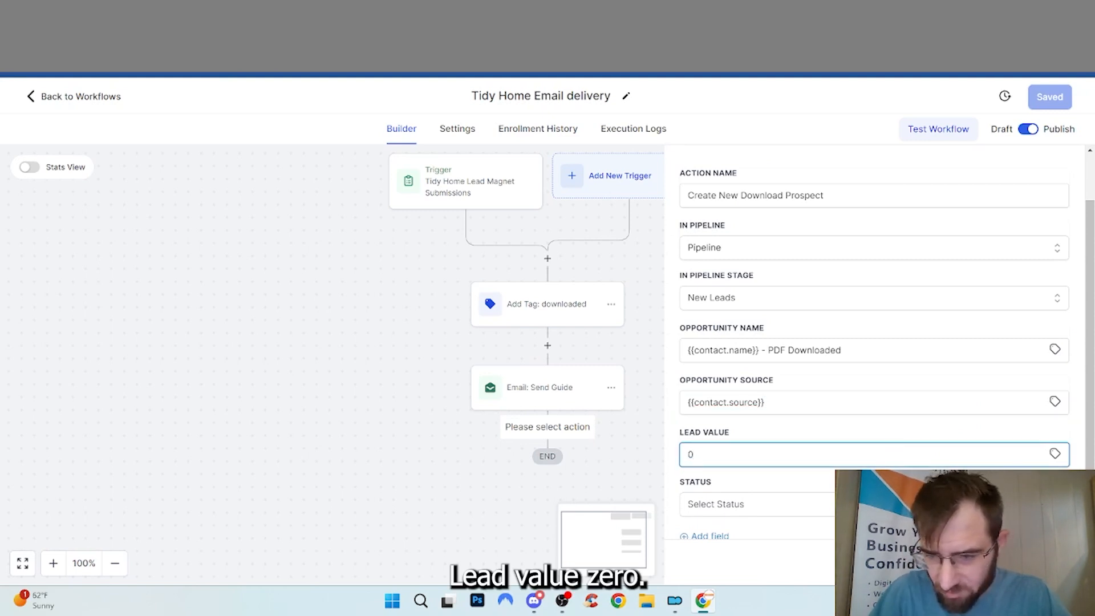
{"action": "left_click", "coordinate": [753, 504]}
{"action": "left_click", "coordinate": [752, 533]}
{"action": "scroll", "coordinate": [789, 498], "scroll_direction": "down", "scroll_amount": 1}
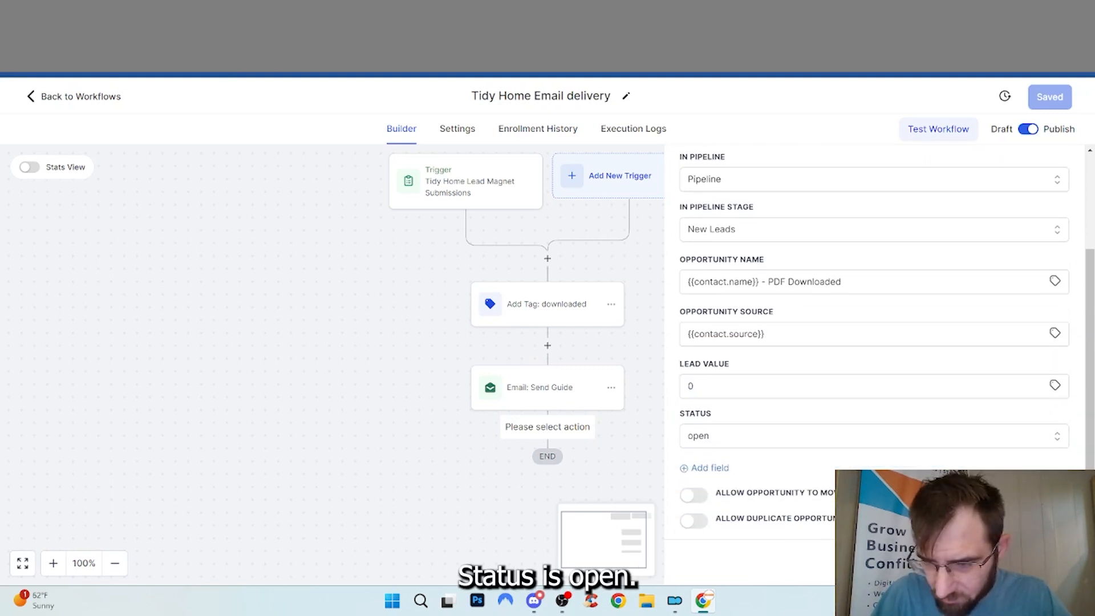
Save the opportunity step and the workflow, then return to the workflows list
{"action": "left_click", "coordinate": [1034, 562]}
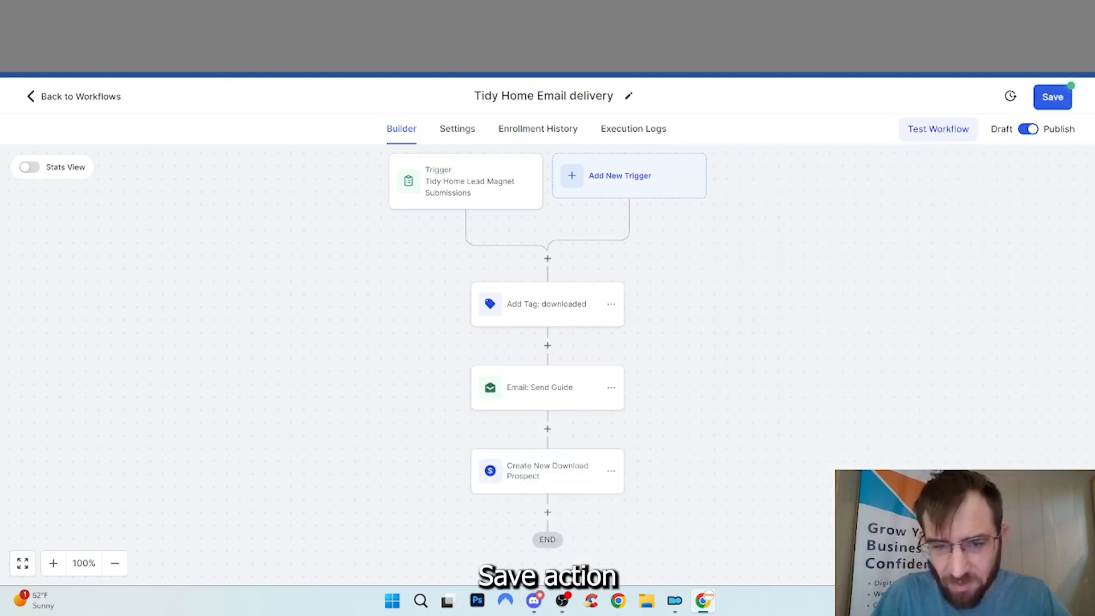
{"action": "left_click", "coordinate": [1061, 97]}
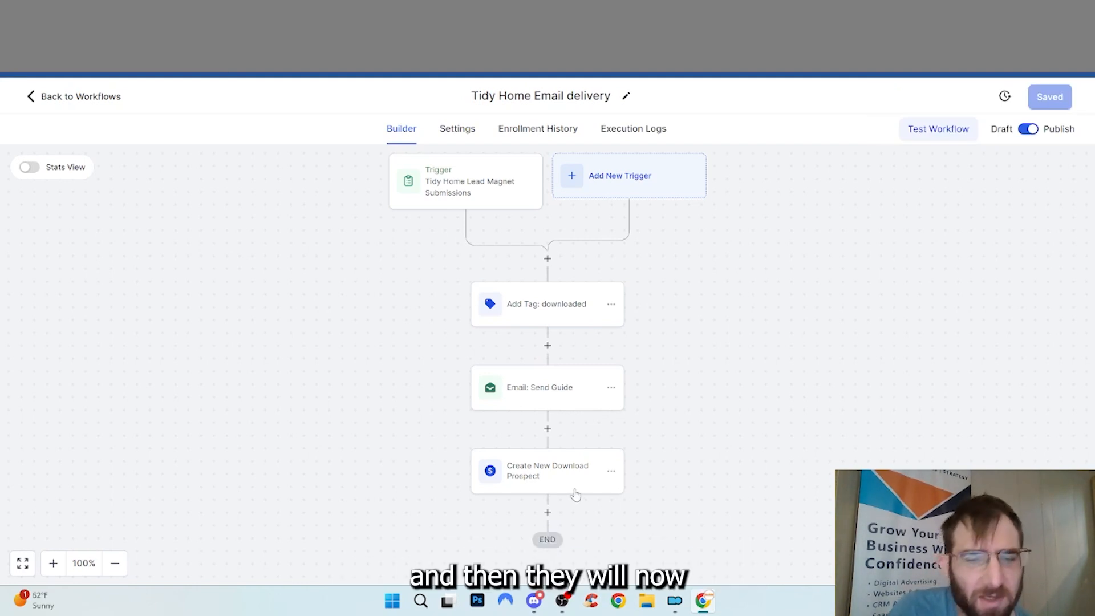
{"action": "scroll", "coordinate": [529, 477], "scroll_direction": "down", "scroll_amount": 2}
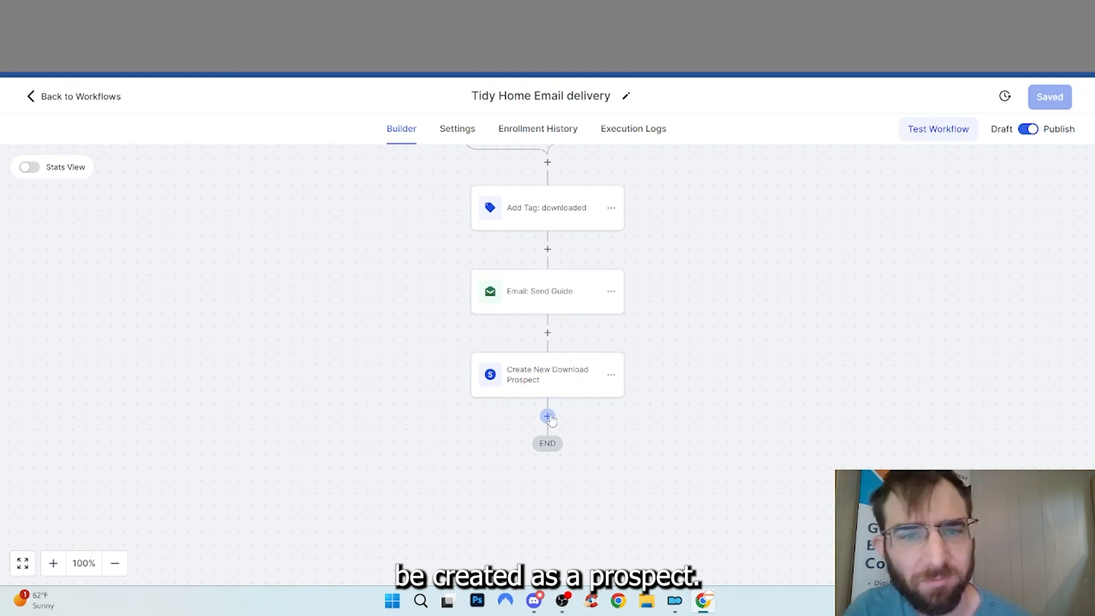
{"action": "left_click", "coordinate": [120, 96]}
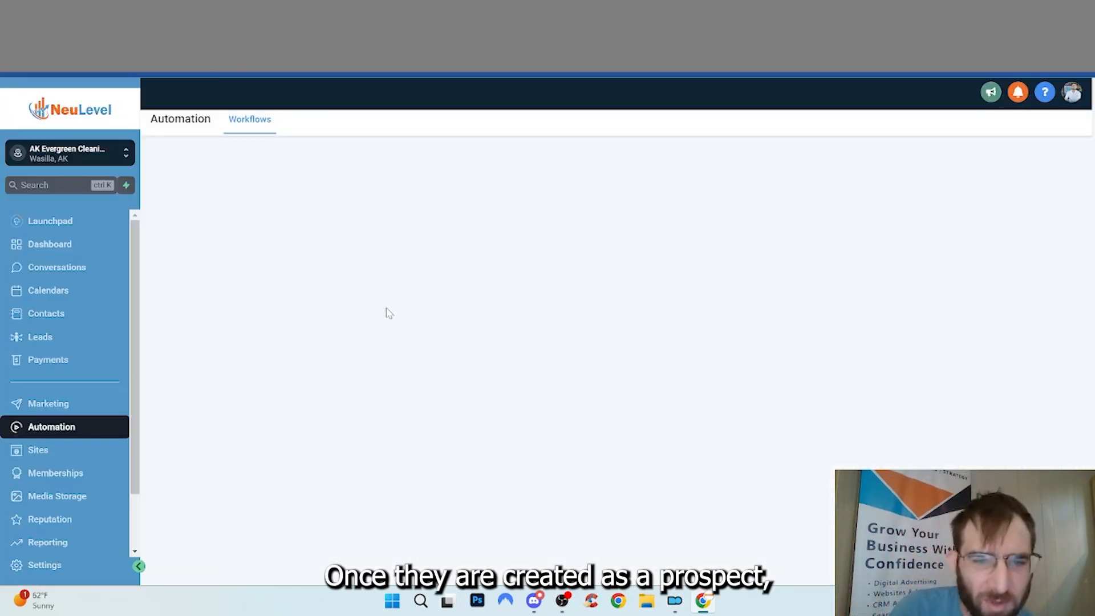
Save the New Lead Automation workflow and return to the workflows list
{"action": "left_click", "coordinate": [268, 366]}
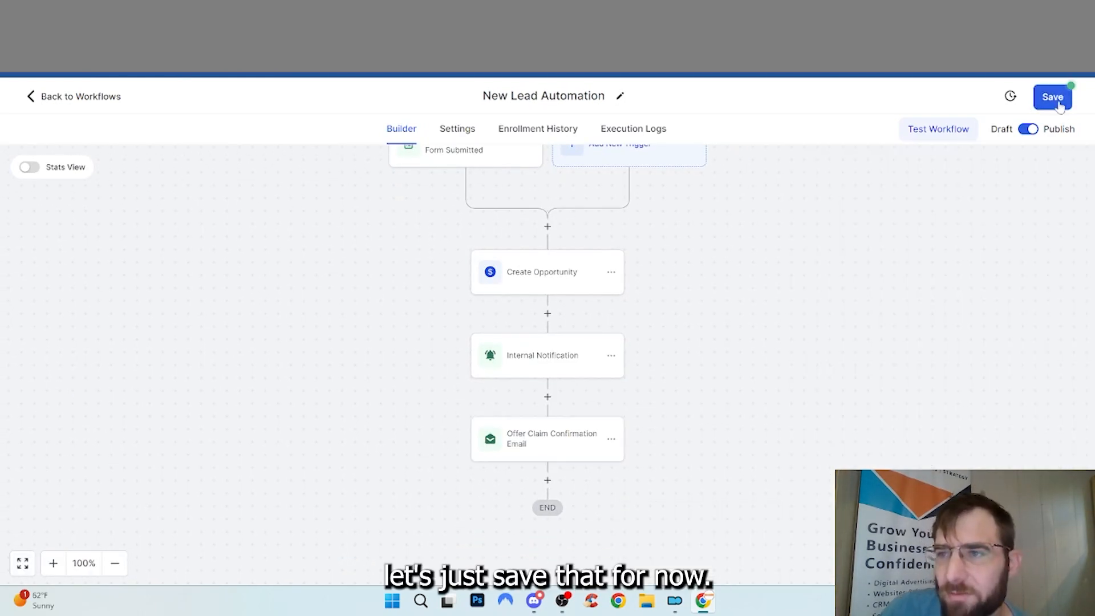
{"action": "left_click", "coordinate": [1058, 101]}
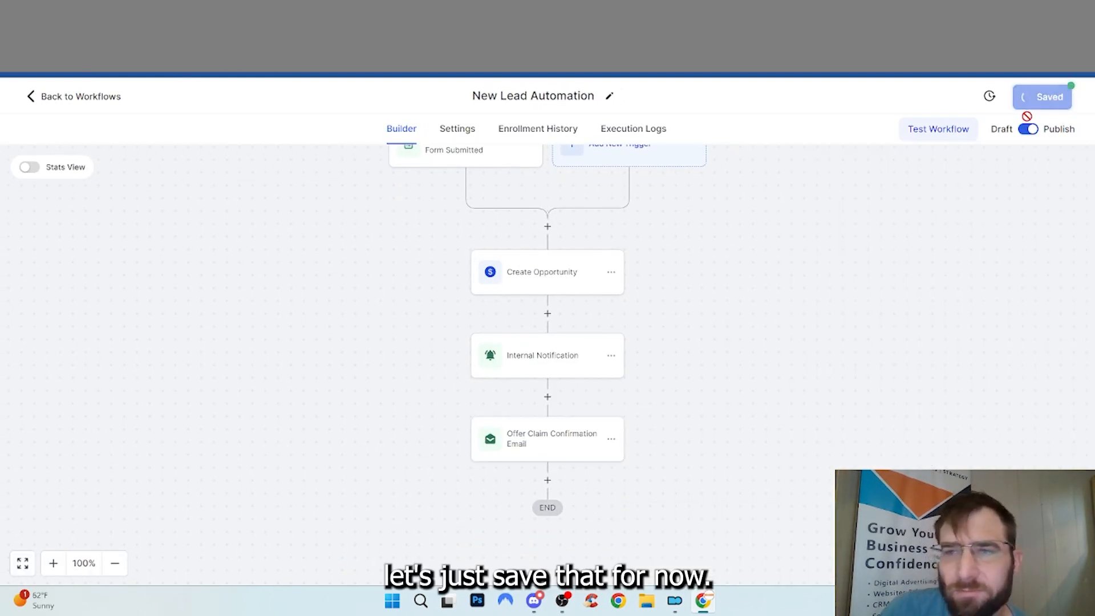
{"action": "left_click", "coordinate": [108, 97]}
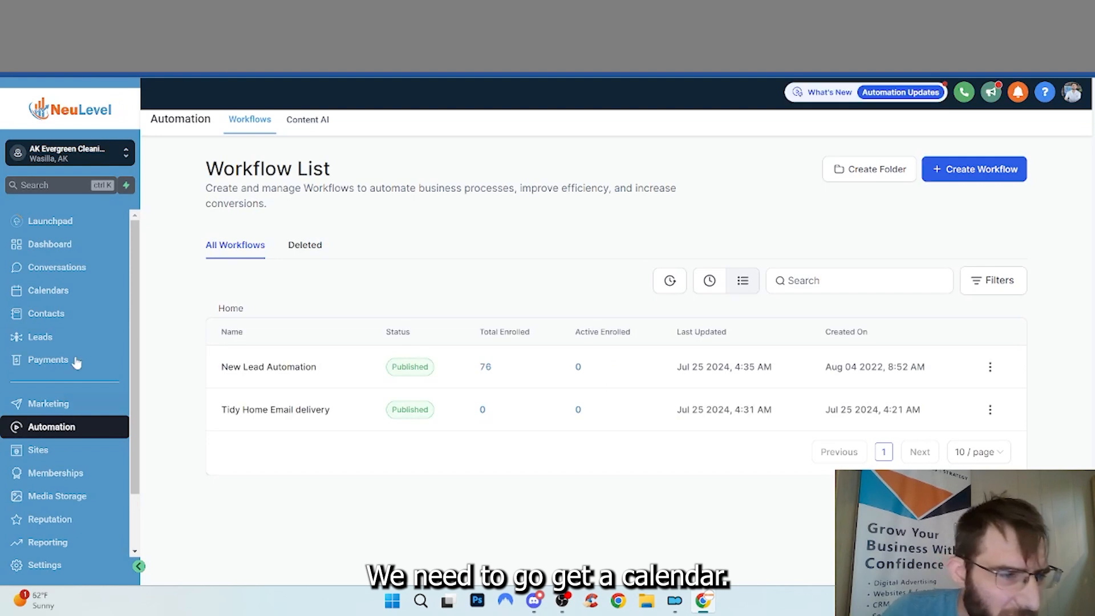
Copy the Cleaning Consultation Callback calendar's permanent scheduling link
{"action": "left_click", "coordinate": [57, 294]}
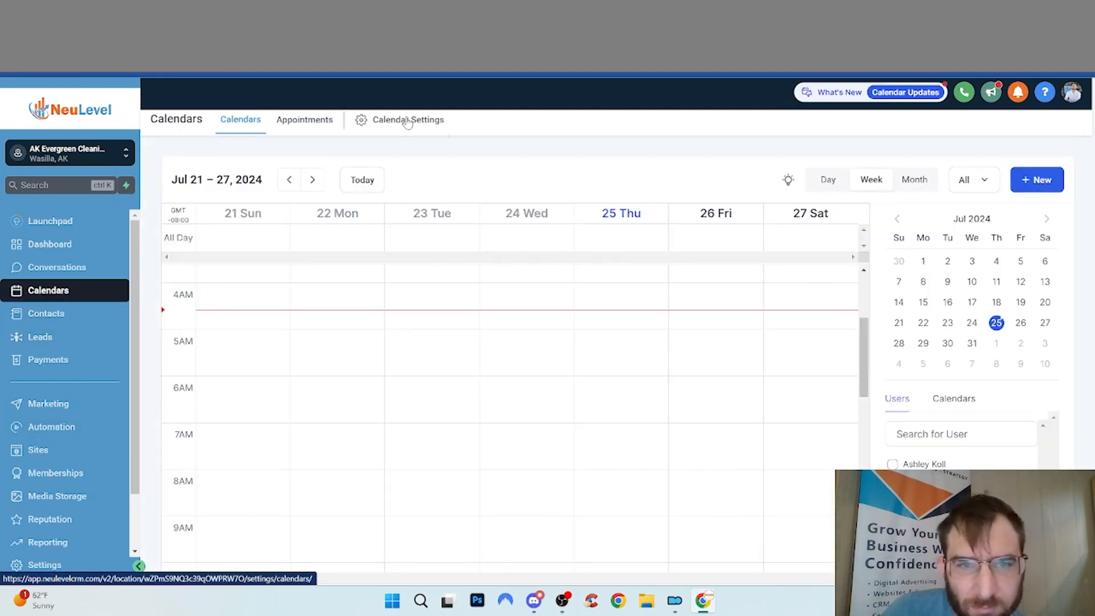
{"action": "left_click", "coordinate": [408, 121]}
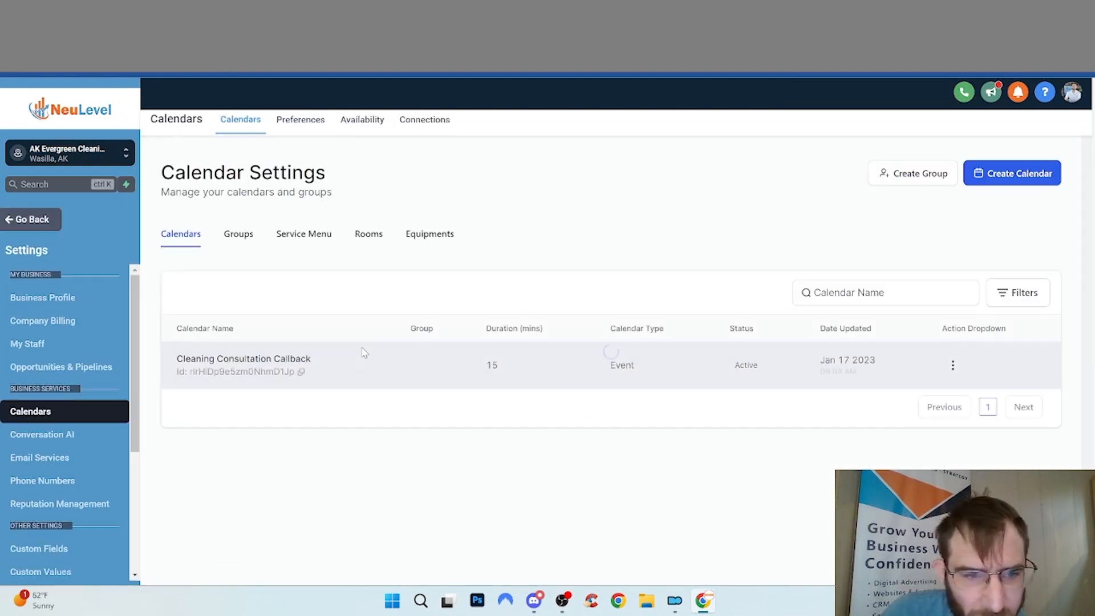
{"action": "left_click", "coordinate": [952, 365]}
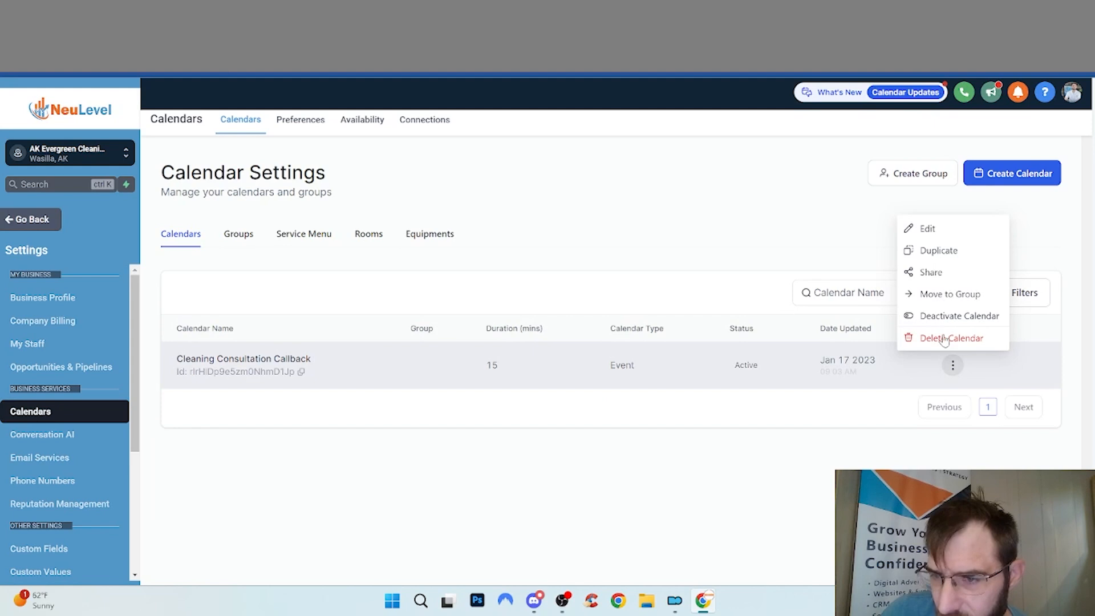
{"action": "left_click", "coordinate": [931, 272]}
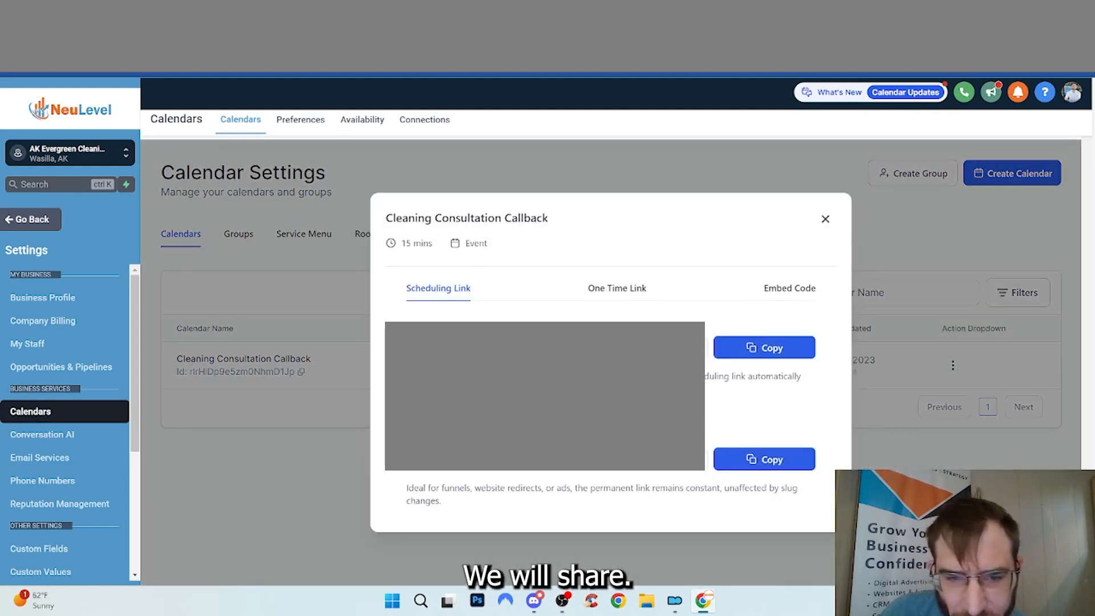
{"action": "left_click", "coordinate": [794, 459]}
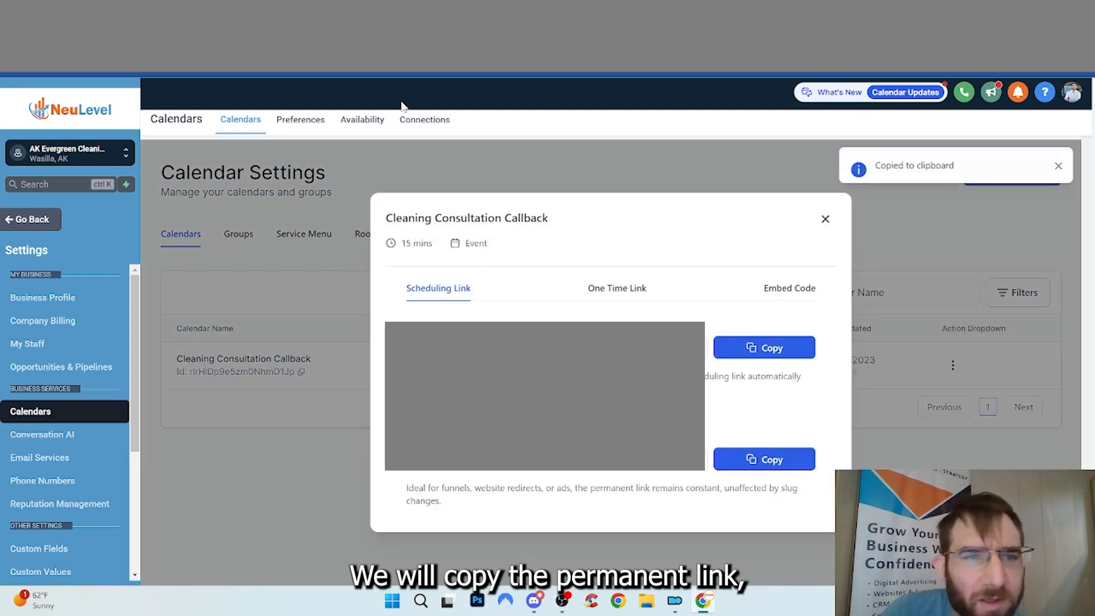
{"action": "left_click", "coordinate": [26, 220]}
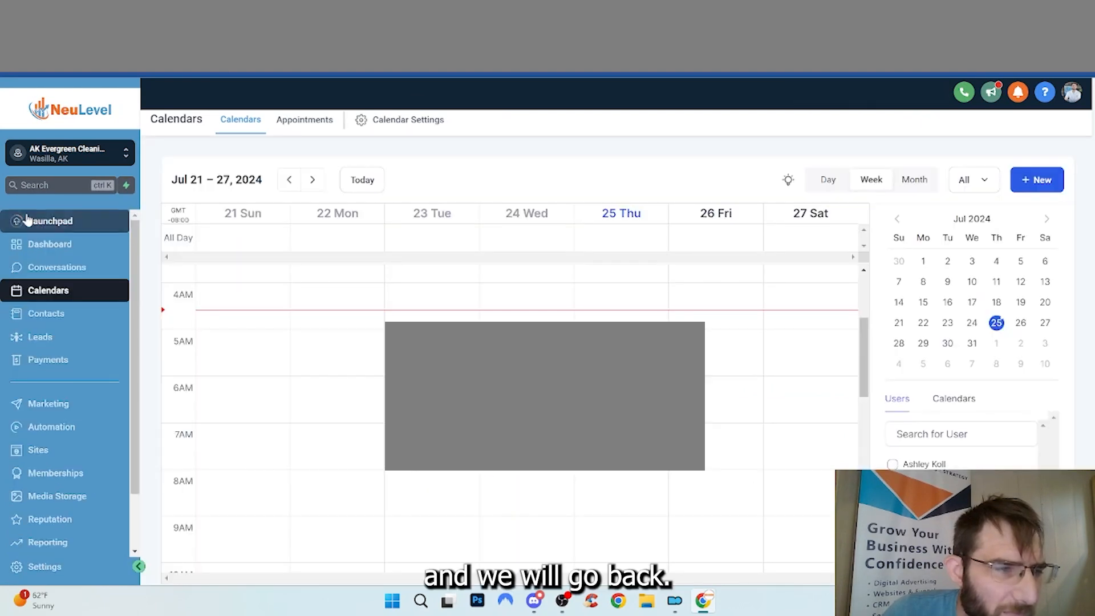
{"action": "left_click", "coordinate": [60, 452]}
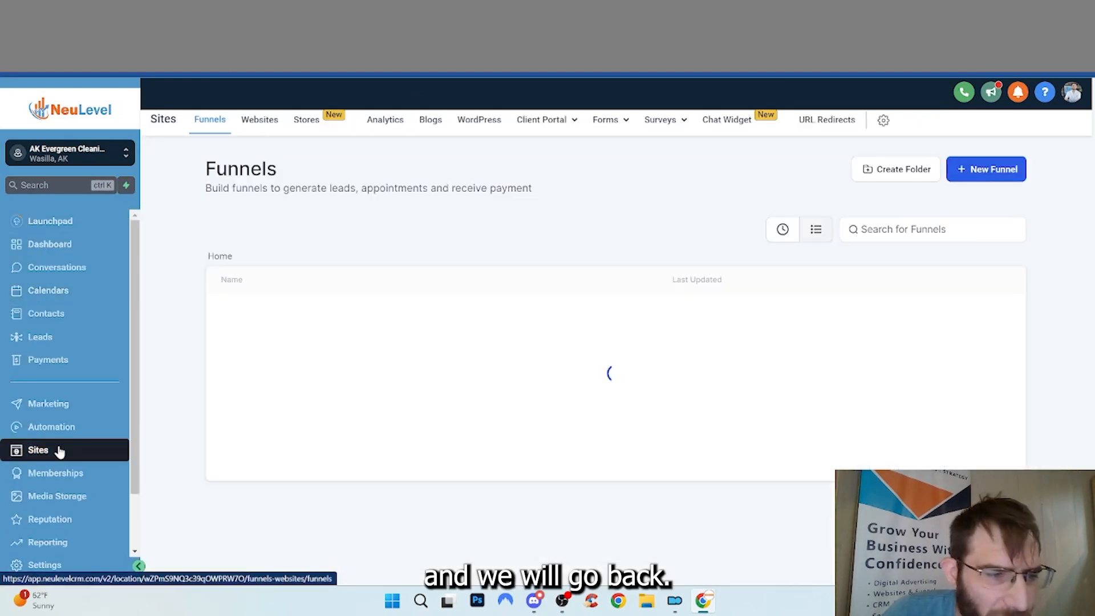
Paste the consultation booking link followed by '>>' into the Offer Claim Confirmation Email
{"action": "left_click", "coordinate": [35, 427]}
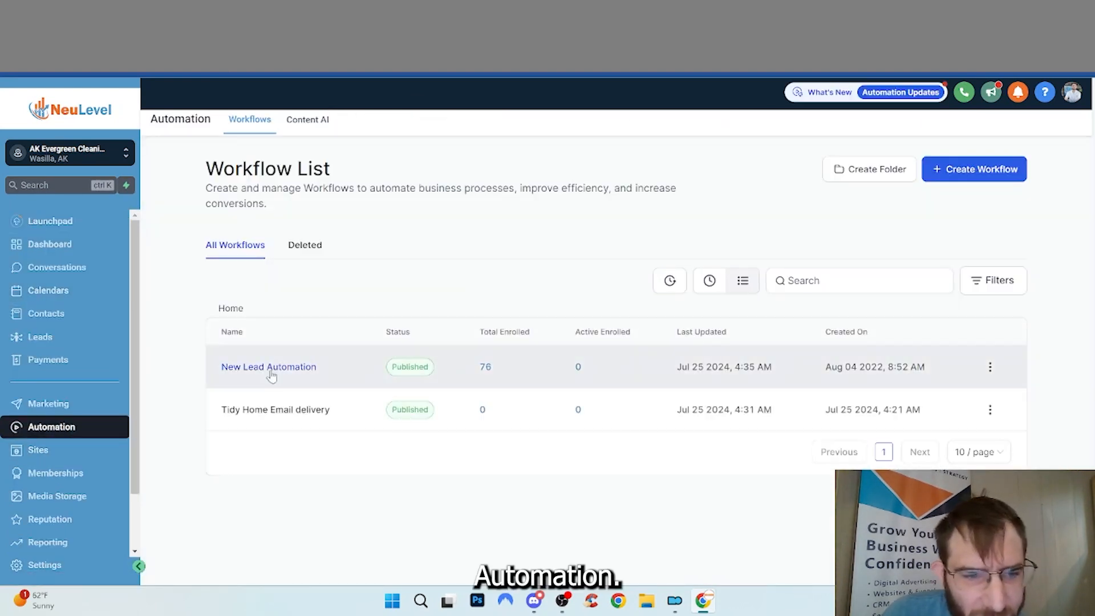
{"action": "left_click", "coordinate": [268, 369]}
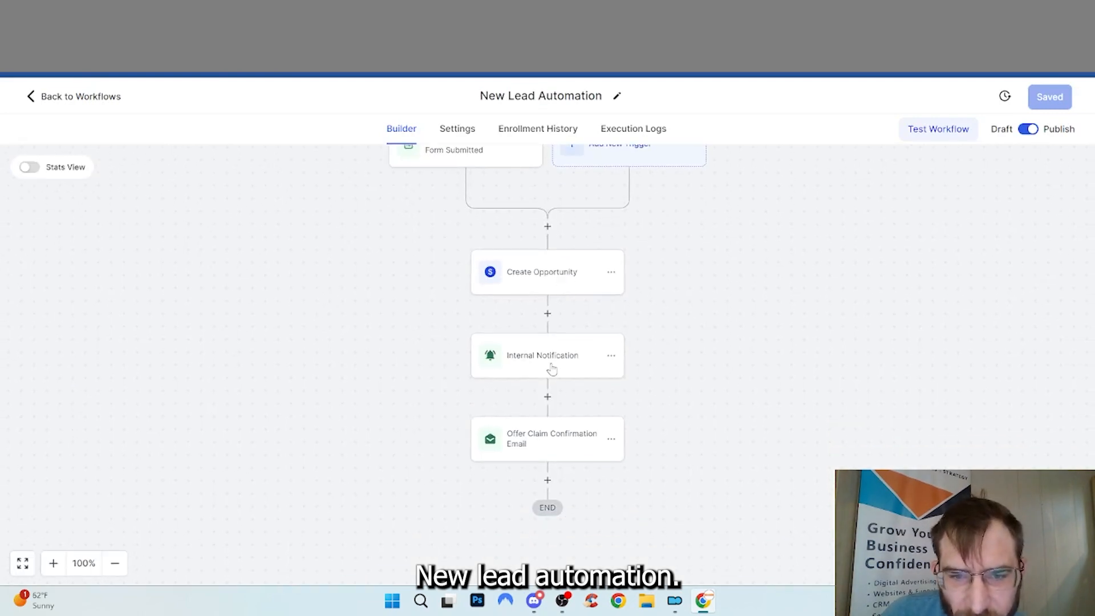
{"action": "left_click", "coordinate": [549, 436]}
{"action": "scroll", "coordinate": [827, 376], "scroll_direction": "down", "scroll_amount": 5}
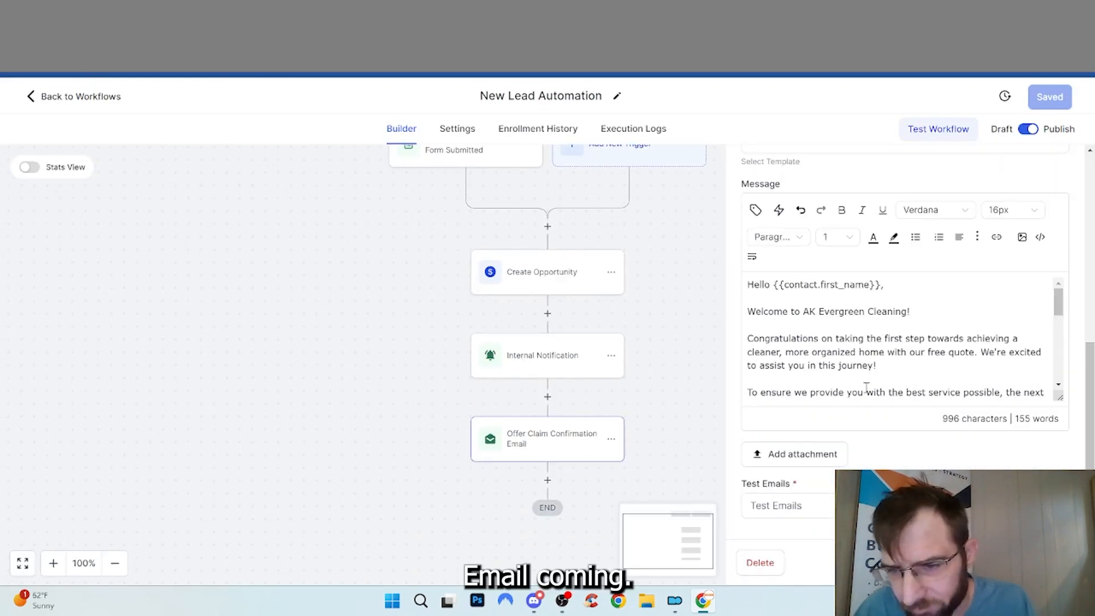
{"action": "scroll", "coordinate": [866, 387], "scroll_direction": "down", "scroll_amount": 5}
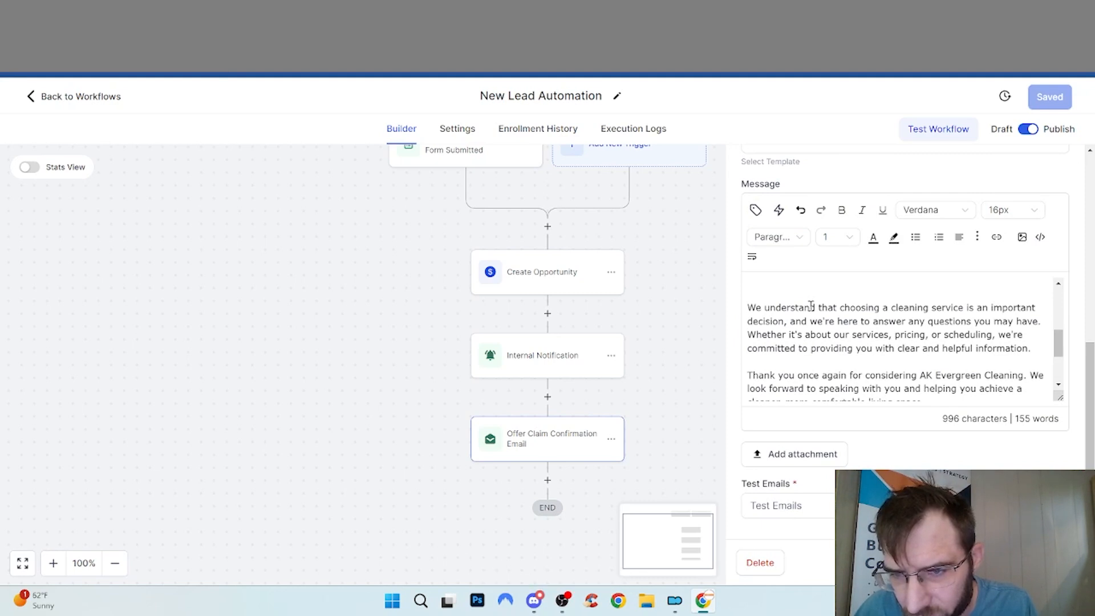
{"action": "scroll", "coordinate": [813, 319], "scroll_direction": "up", "scroll_amount": 2}
{"action": "key", "text": "ctrl+v"}
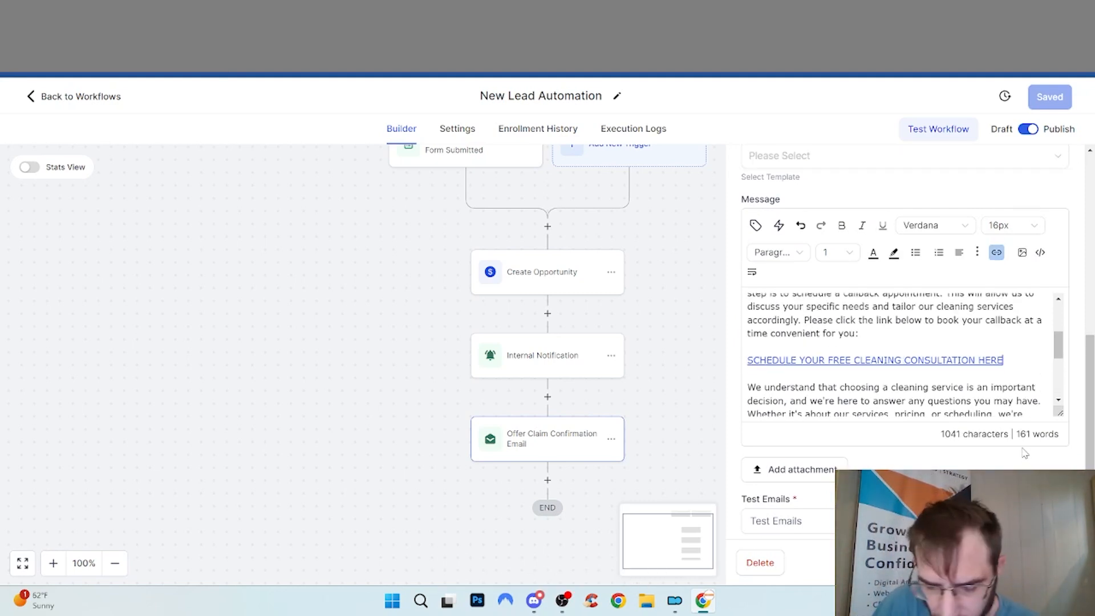
{"action": "type", "text": ">>"}
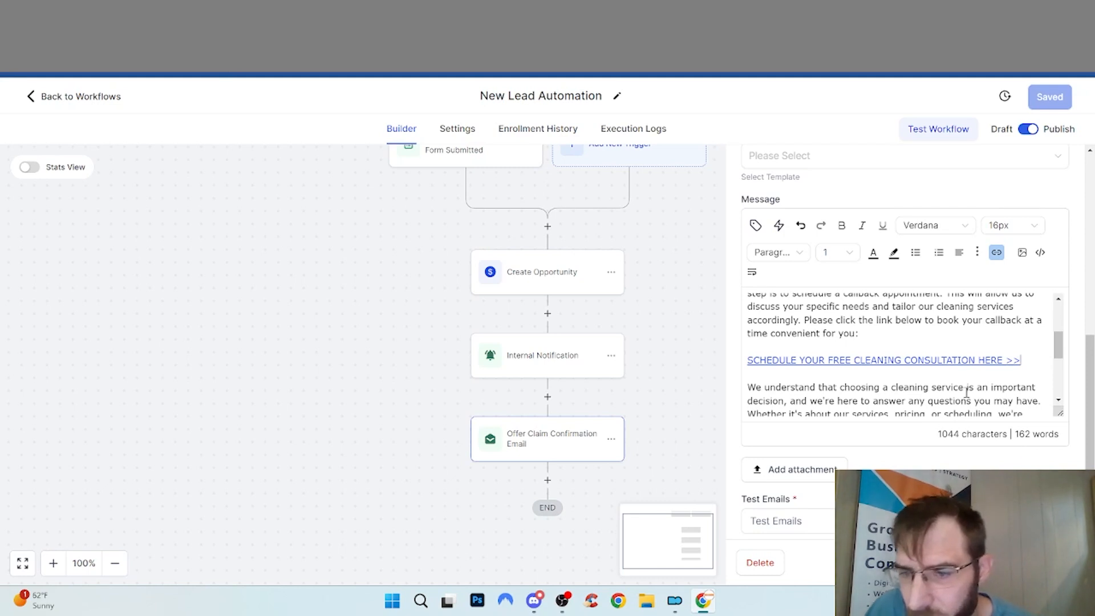
Bold the 'Welcome to AK Evergreen Cleaning!' line in the message
{"action": "scroll", "coordinate": [966, 393], "scroll_direction": "up", "scroll_amount": 5}
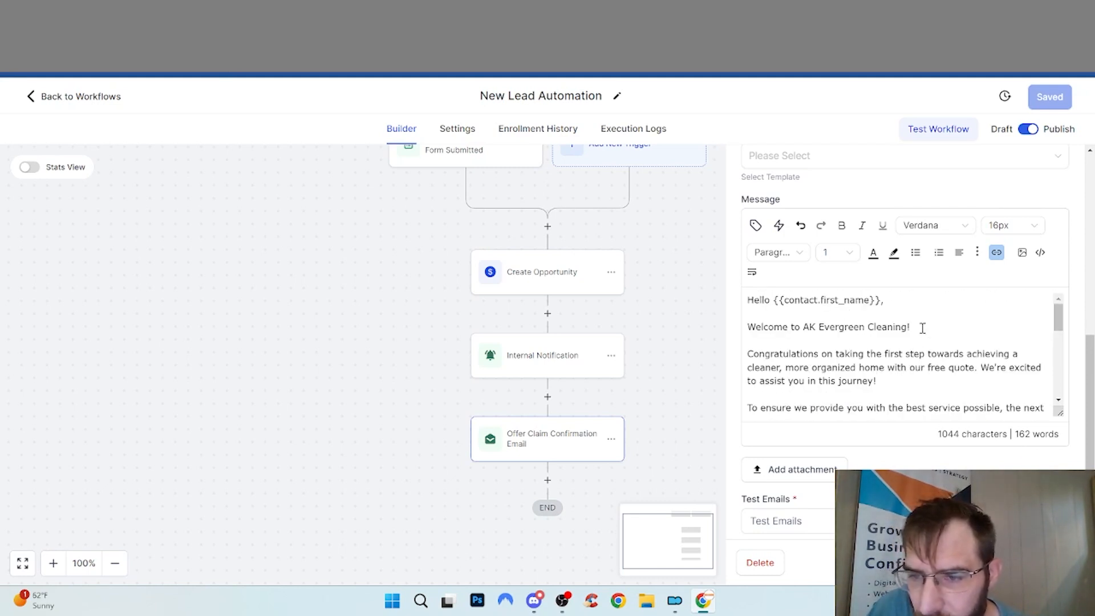
{"action": "left_click_drag", "start_coordinate": [921, 322], "coordinate": [746, 326]}
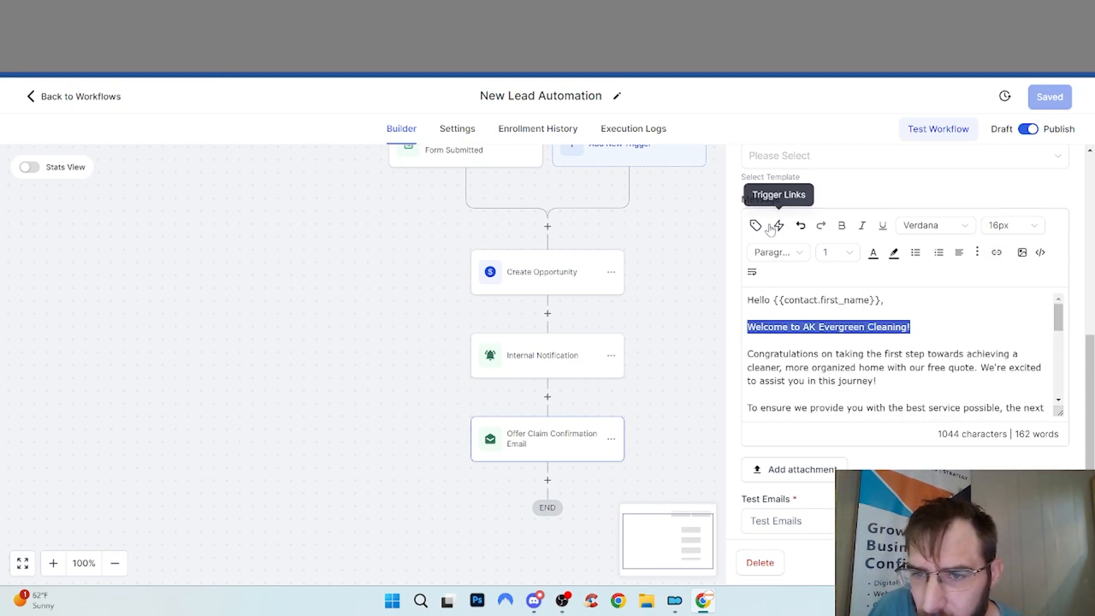
{"action": "left_click", "coordinate": [840, 228]}
Insert an internal notification named 'App Notice' before the offer email, with type Notification
{"action": "left_click", "coordinate": [585, 403]}
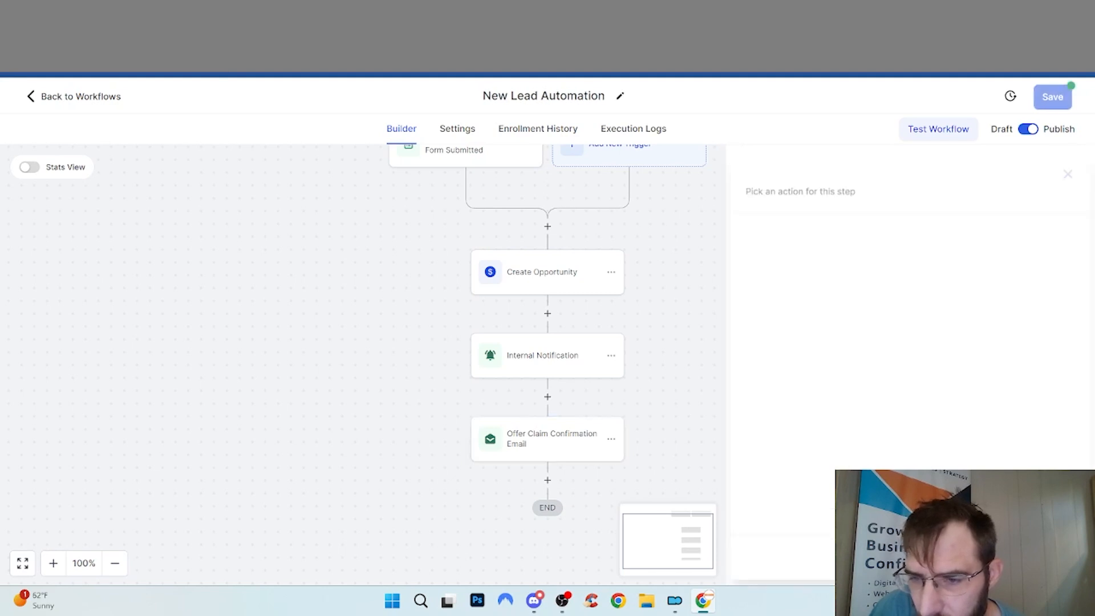
{"action": "left_click", "coordinate": [548, 397]}
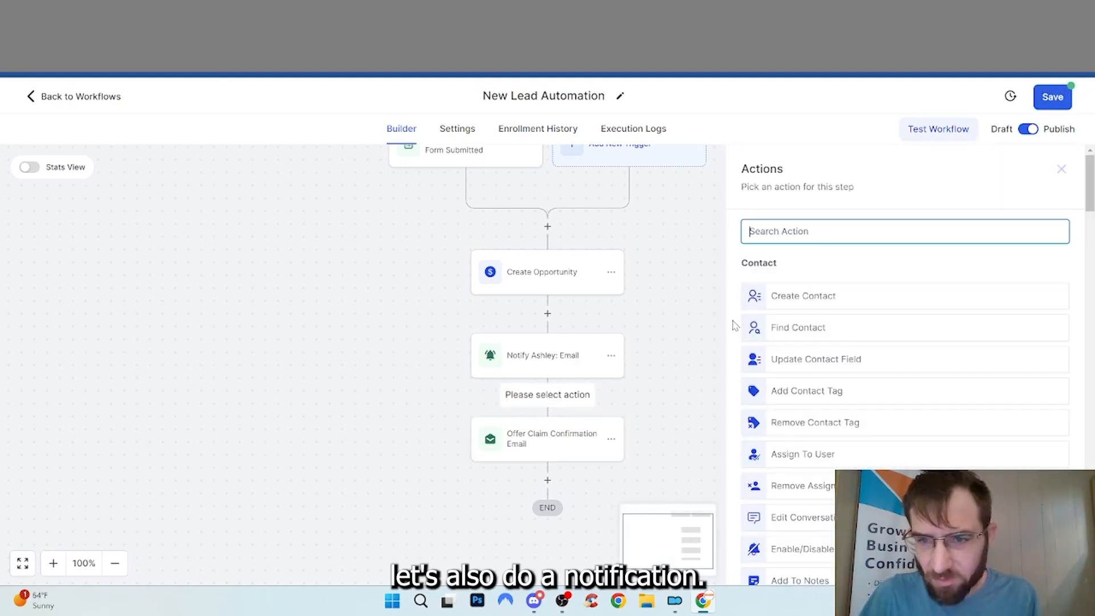
{"action": "type", "text": "noti"}
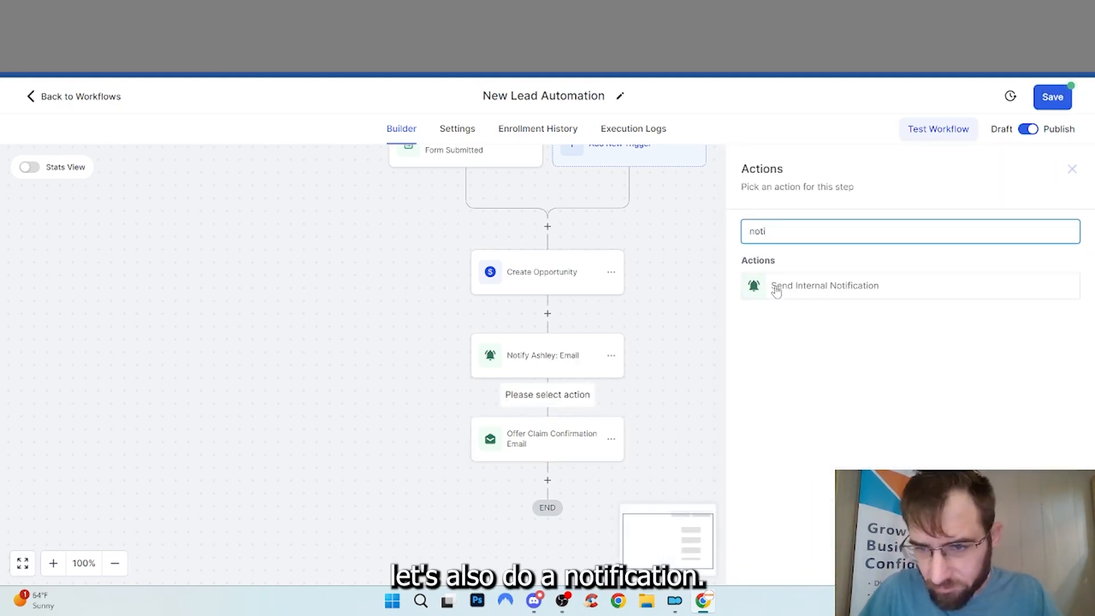
{"action": "left_click", "coordinate": [774, 288]}
{"action": "left_click", "coordinate": [841, 259]}
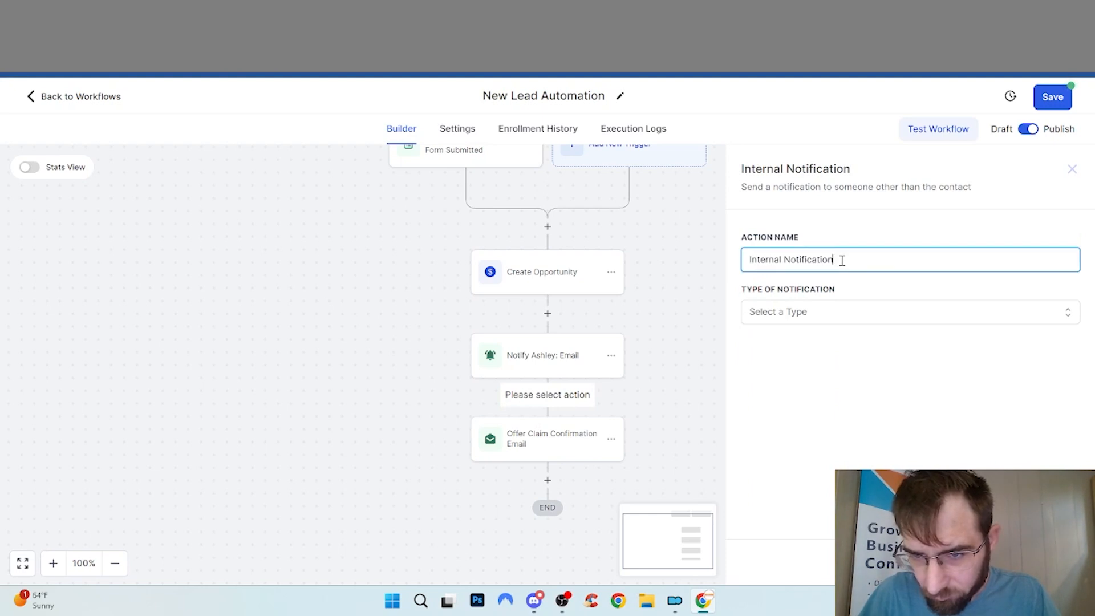
{"action": "key", "text": "ctrl+a"}
{"action": "type", "text": "A"}
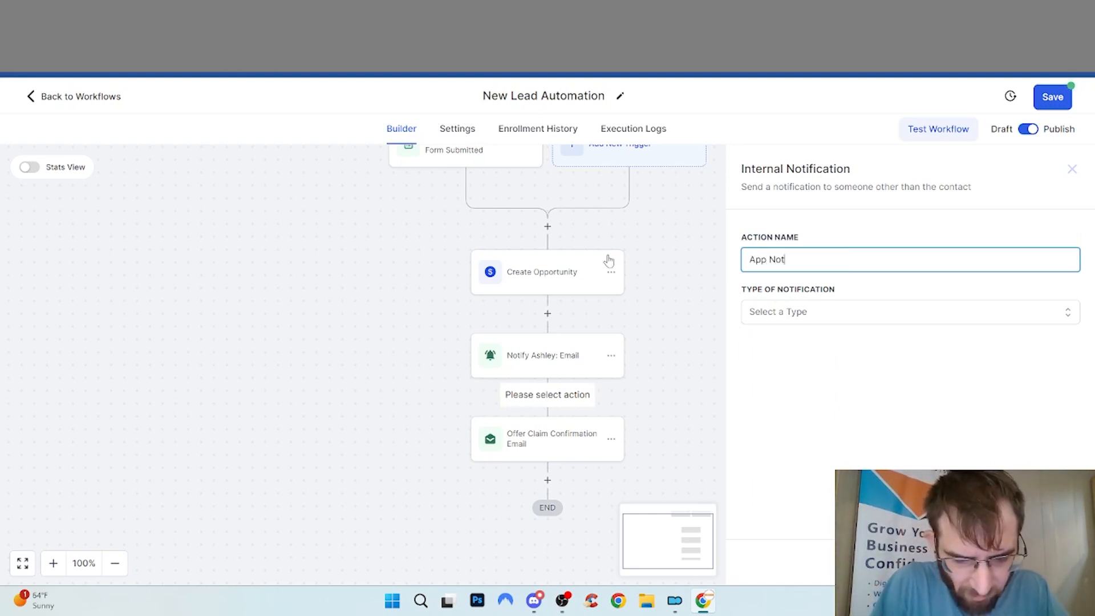
{"action": "type", "text": "pp Notice"}
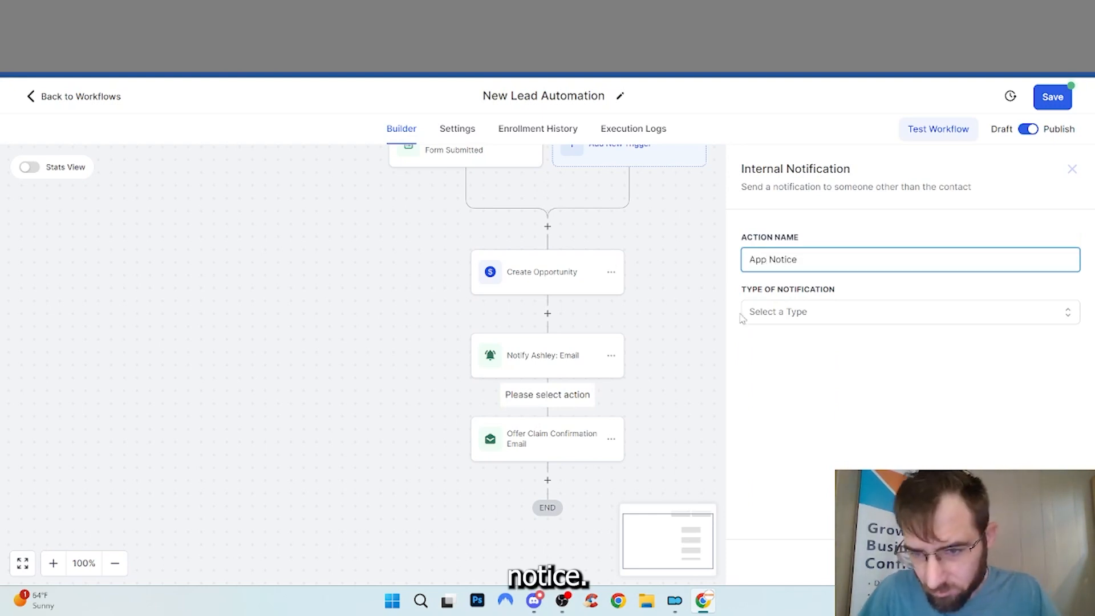
{"action": "left_click", "coordinate": [766, 317]}
{"action": "left_click", "coordinate": [827, 364]}
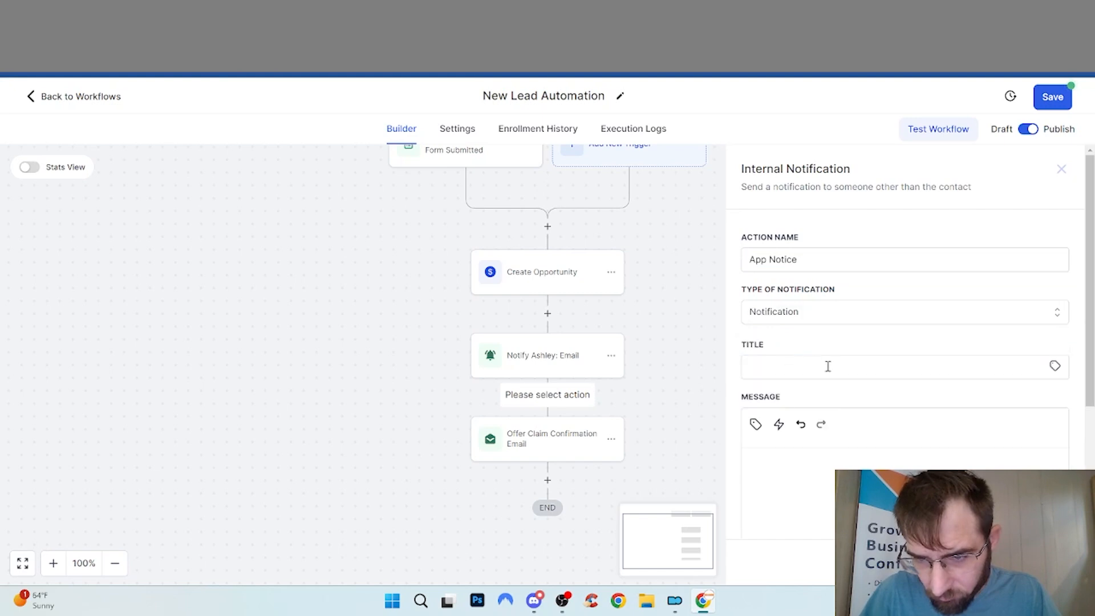
{"action": "left_click", "coordinate": [820, 370]}
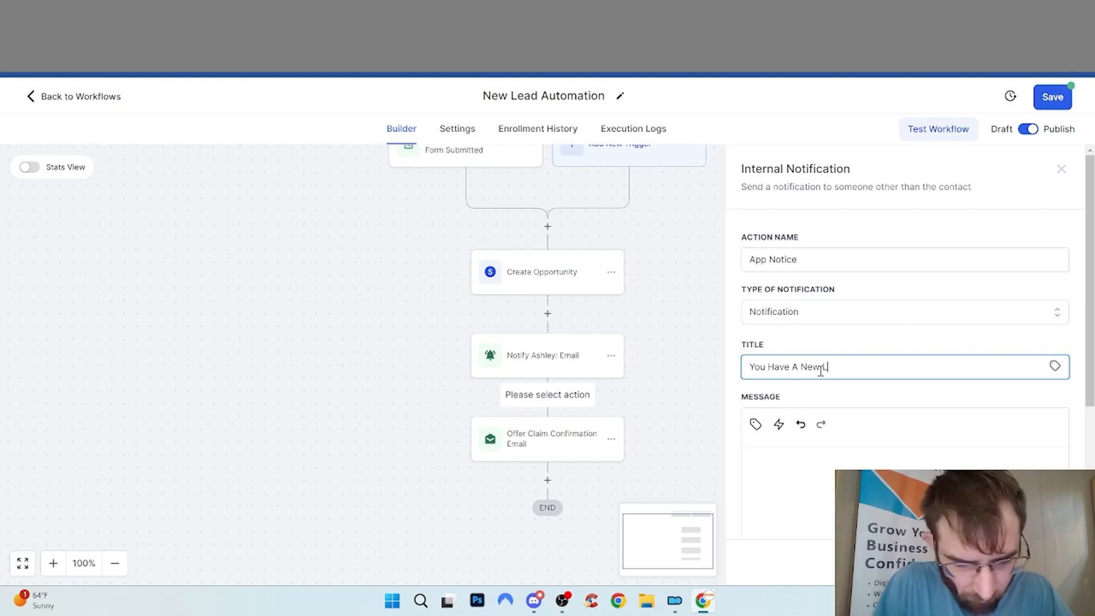
Paste the prepared new-lead message and trim the greeting, quote, description, email and phone lines
{"action": "left_click", "coordinate": [775, 459]}
{"action": "key", "text": "ctrl+v"}
{"action": "left_click_drag", "start_coordinate": [838, 530], "coordinate": [715, 416]}
{"action": "key", "text": "BackSpace"}
{"action": "key", "text": "BackSpace"}
{"action": "type", "text": "You"}
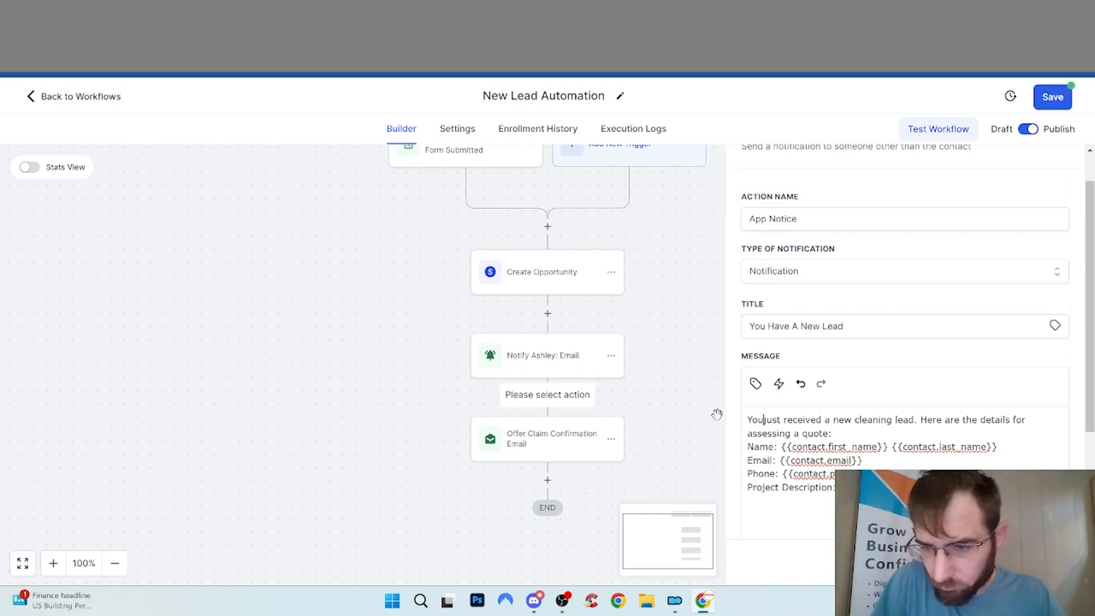
{"action": "left_click_drag", "start_coordinate": [924, 419], "coordinate": [935, 437]}
{"action": "key", "text": "BackSpace"}
{"action": "left_click_drag", "start_coordinate": [1047, 472], "coordinate": [729, 468]}
{"action": "key", "text": "BackSpace"}
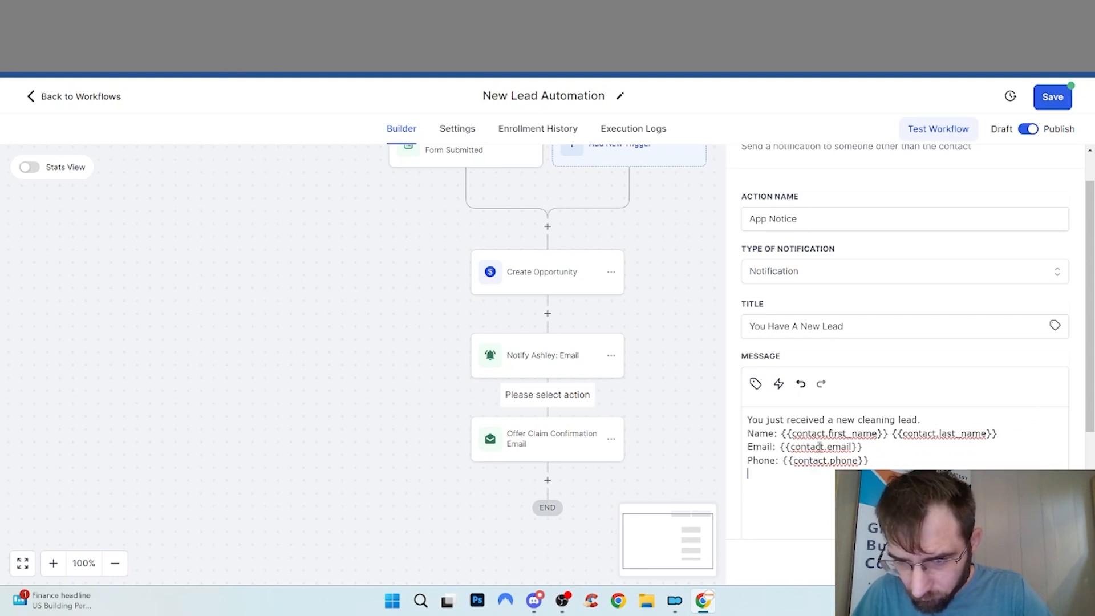
{"action": "key", "text": "BackSpace"}
{"action": "key", "text": "BackSpace"}
{"action": "left_click_drag", "start_coordinate": [870, 447], "coordinate": [733, 447]}
{"action": "key", "text": "BackSpace"}
{"action": "key", "text": "ctrl+z"}
{"action": "key", "text": "ctrl+s"}
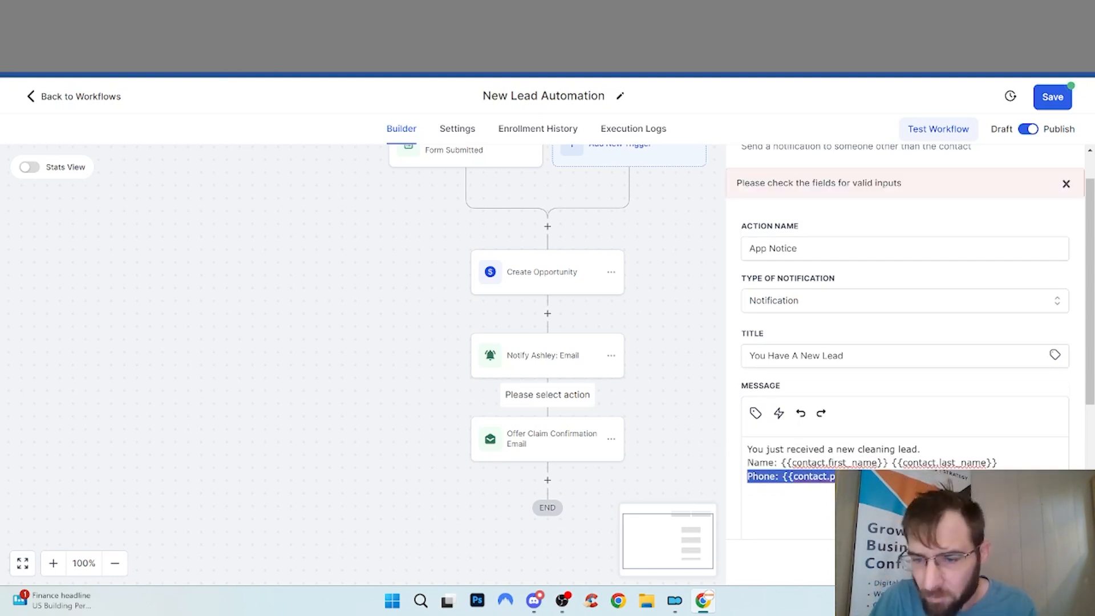
{"action": "left_click_drag", "start_coordinate": [872, 476], "coordinate": [692, 476]}
{"action": "key", "text": "BackSpace"}
{"action": "key", "text": "BackSpace"}
Set the redirect page to Contact, send to a particular user, and save the notification step
{"action": "scroll", "coordinate": [791, 445], "scroll_direction": "down", "scroll_amount": 4}
{"action": "left_click", "coordinate": [792, 432]}
{"action": "left_click", "coordinate": [791, 504]}
{"action": "left_click", "coordinate": [801, 500]}
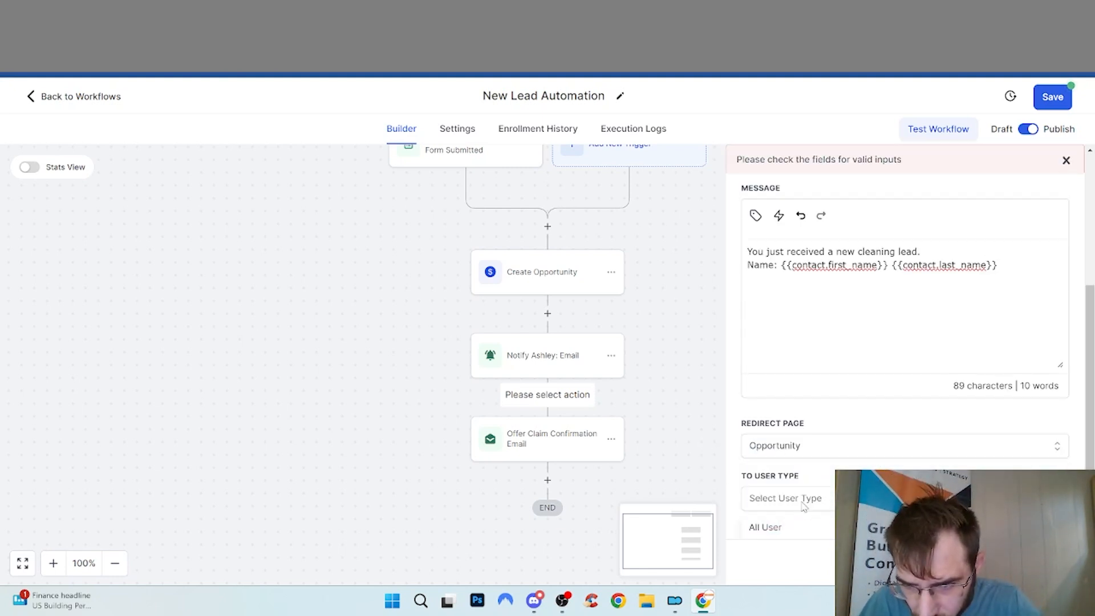
{"action": "left_click", "coordinate": [797, 446]}
{"action": "left_click", "coordinate": [794, 478]}
{"action": "left_click", "coordinate": [796, 498]}
{"action": "scroll", "coordinate": [798, 501], "scroll_direction": "down", "scroll_amount": 1}
{"action": "left_click", "coordinate": [800, 504]}
{"action": "left_click", "coordinate": [802, 502]}
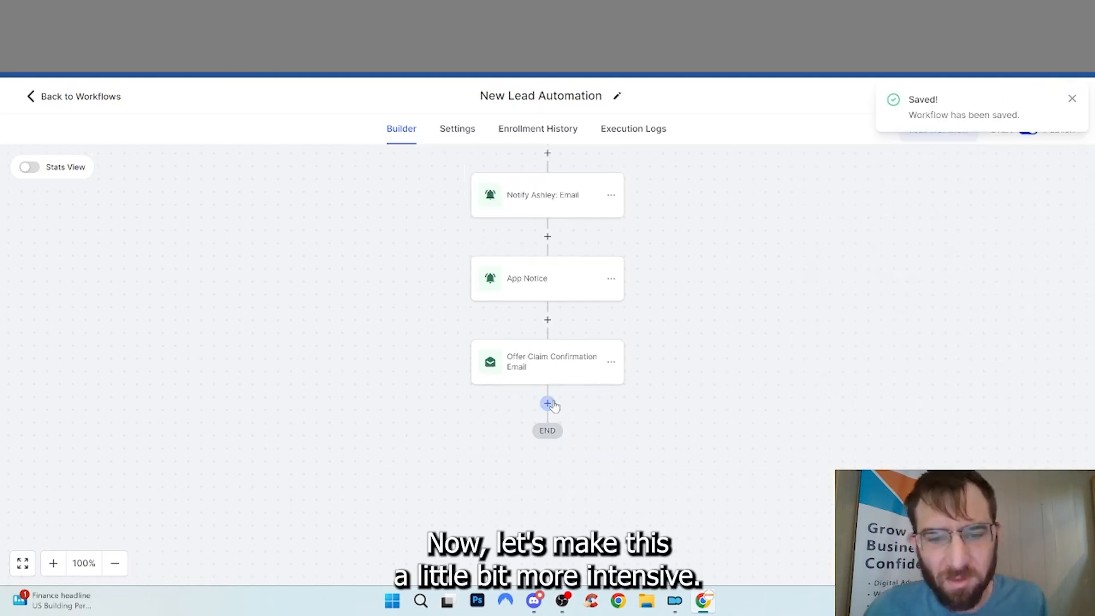
{"action": "left_click", "coordinate": [547, 404]}
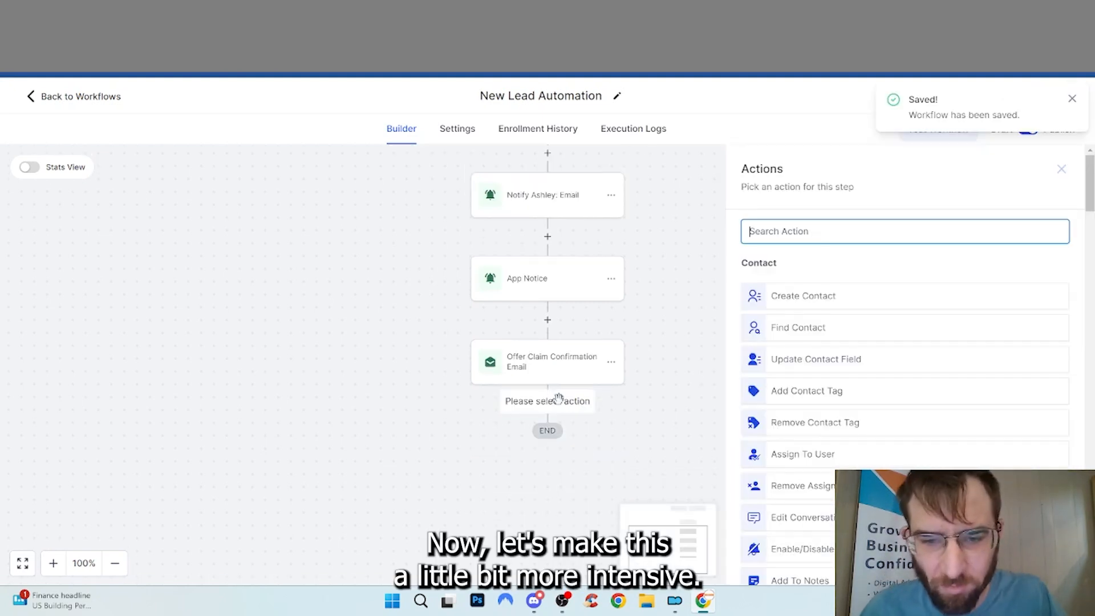
Add a Wait step named 'Wait 1 day' with length 1 in days, and save it
{"action": "type", "text": "wait"}
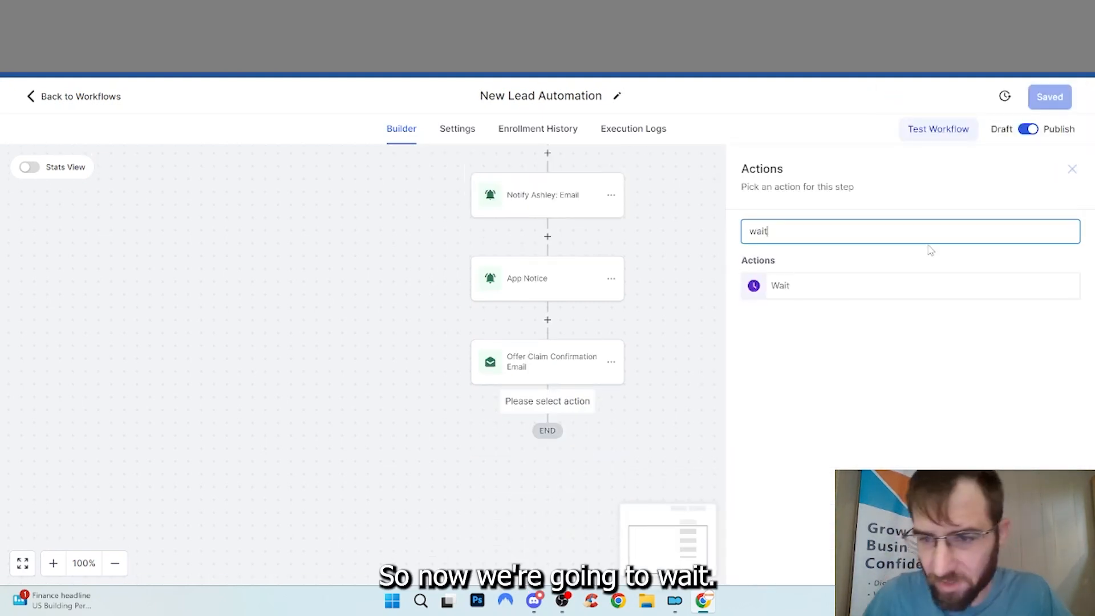
{"action": "left_click", "coordinate": [908, 283]}
{"action": "left_click", "coordinate": [602, 257]}
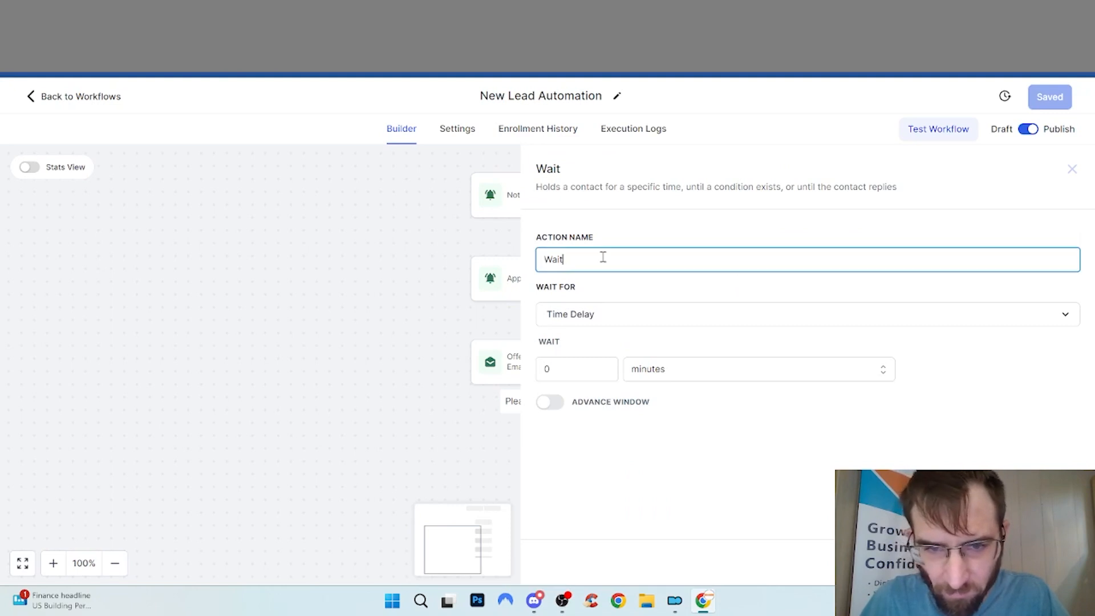
{"action": "type", "text": "1 day"}
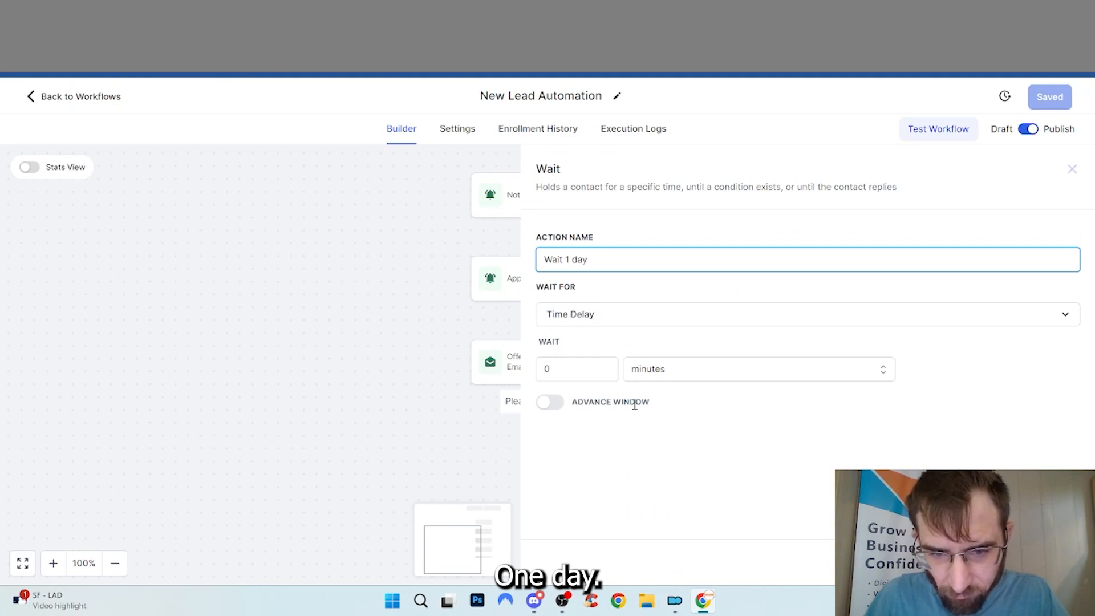
{"action": "key", "text": "Return"}
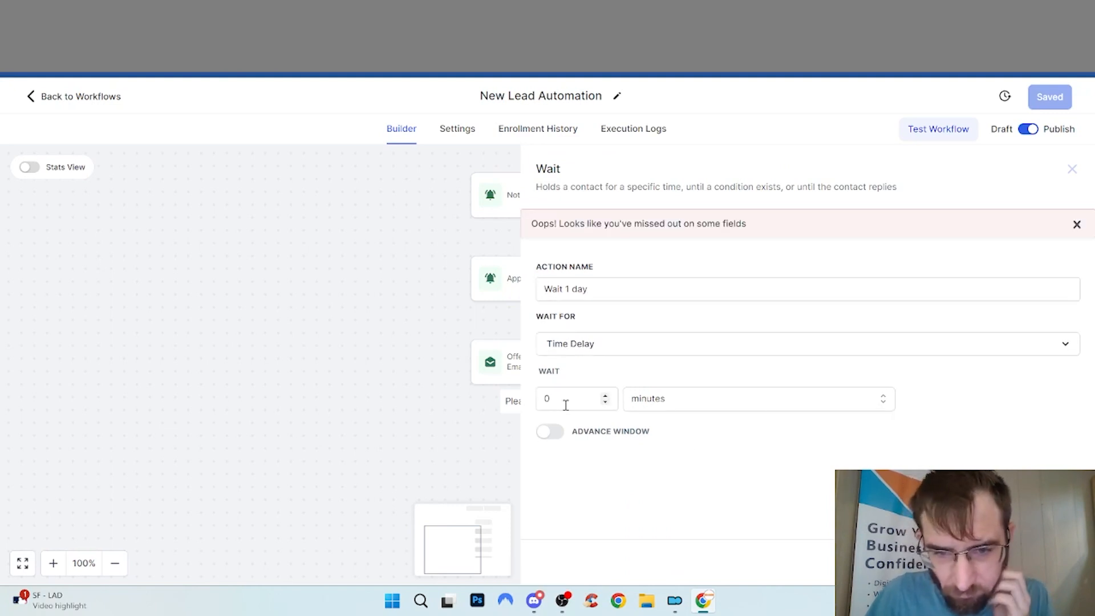
{"action": "left_click", "coordinate": [566, 404]}
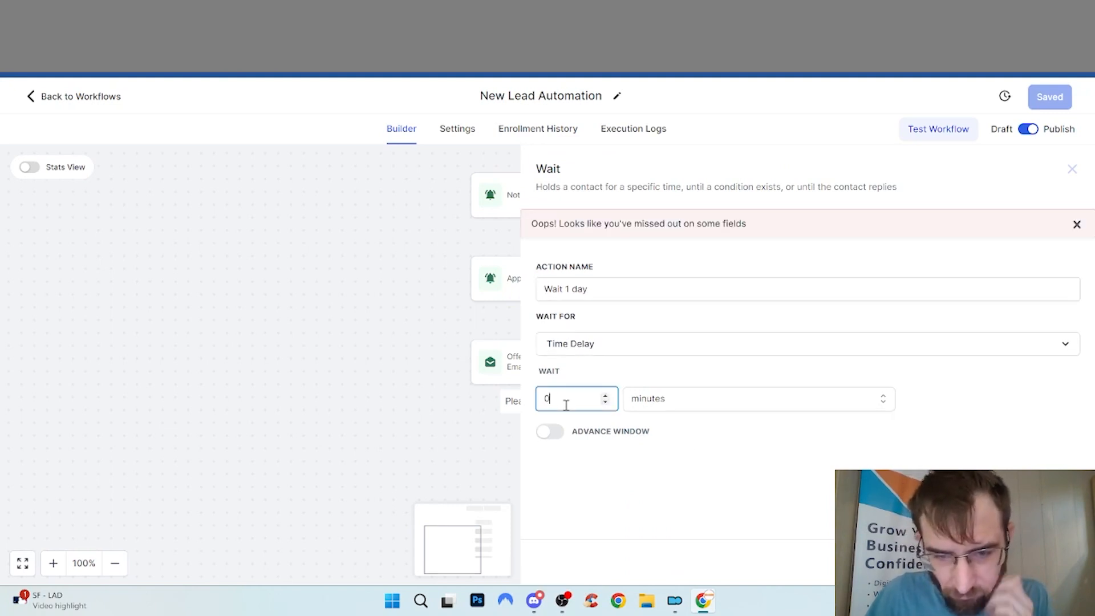
{"action": "left_click", "coordinate": [641, 407]}
{"action": "left_click", "coordinate": [679, 483]}
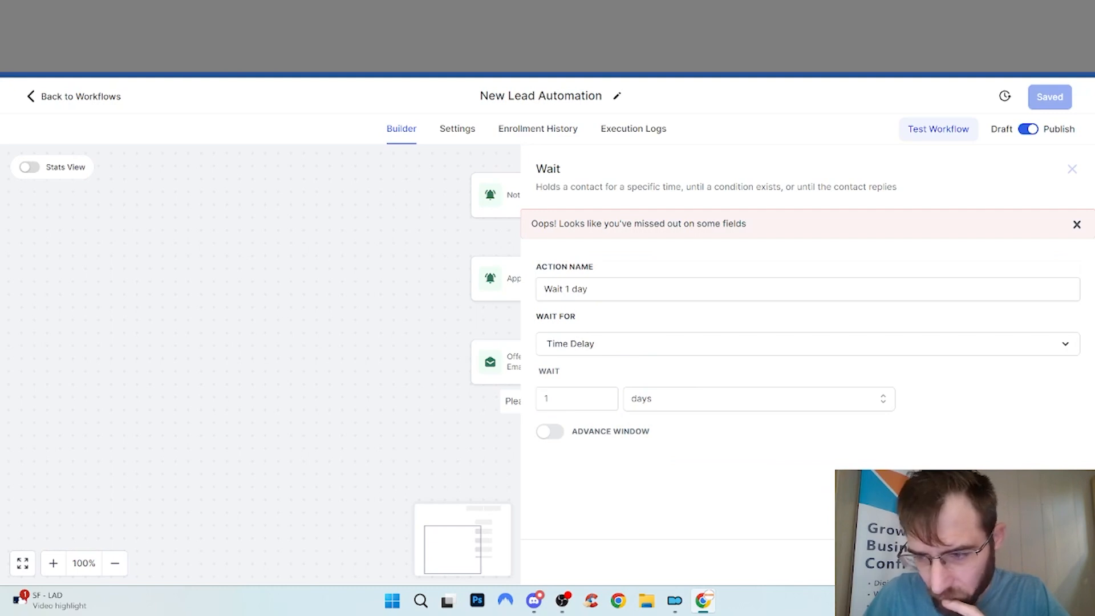
{"action": "left_click", "coordinate": [1042, 562]}
{"action": "scroll", "coordinate": [654, 482], "scroll_direction": "down", "scroll_amount": 3}
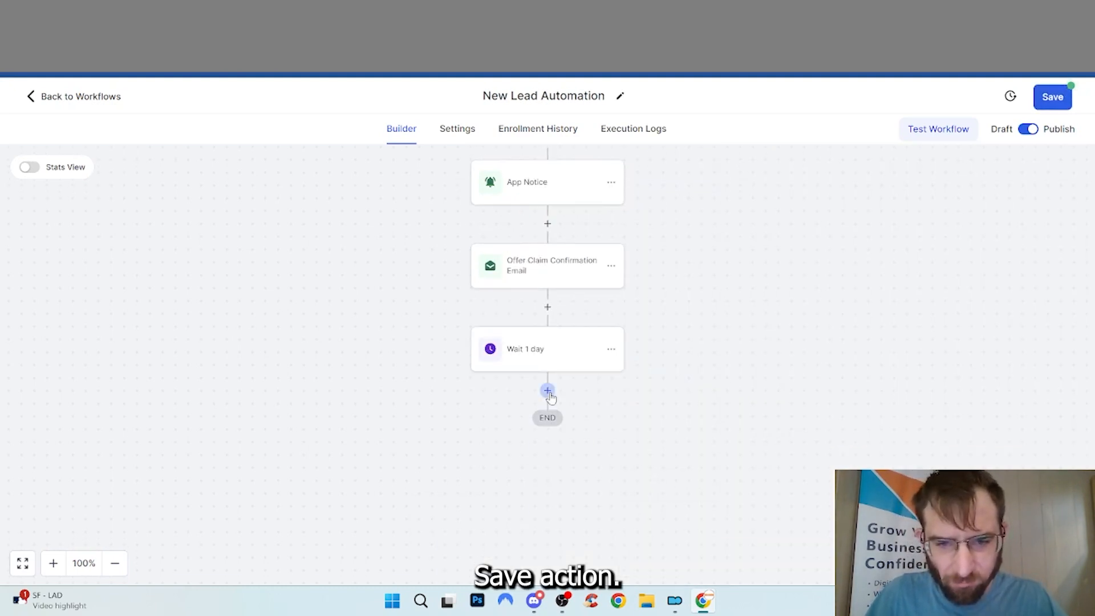
{"action": "left_click", "coordinate": [548, 391]}
Add a Send Email step named 'Quick Follow Up' and have the assistant draft and expand its text
{"action": "type", "text": "email"}
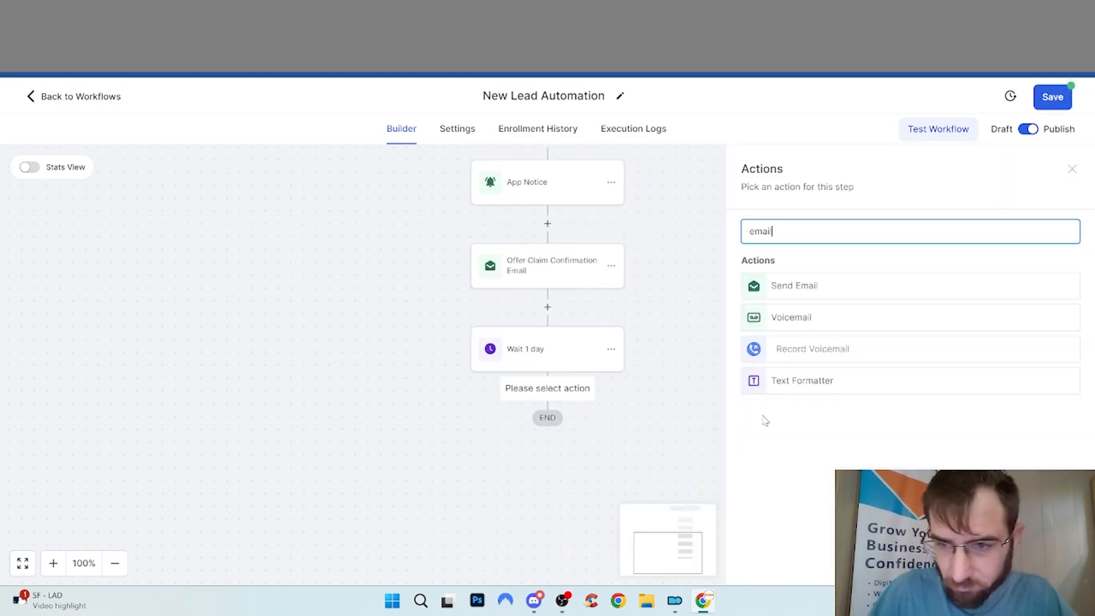
{"action": "left_click", "coordinate": [792, 285]}
{"action": "double_click", "coordinate": [790, 277]}
{"action": "type", "text": "Quick Follow Up"}
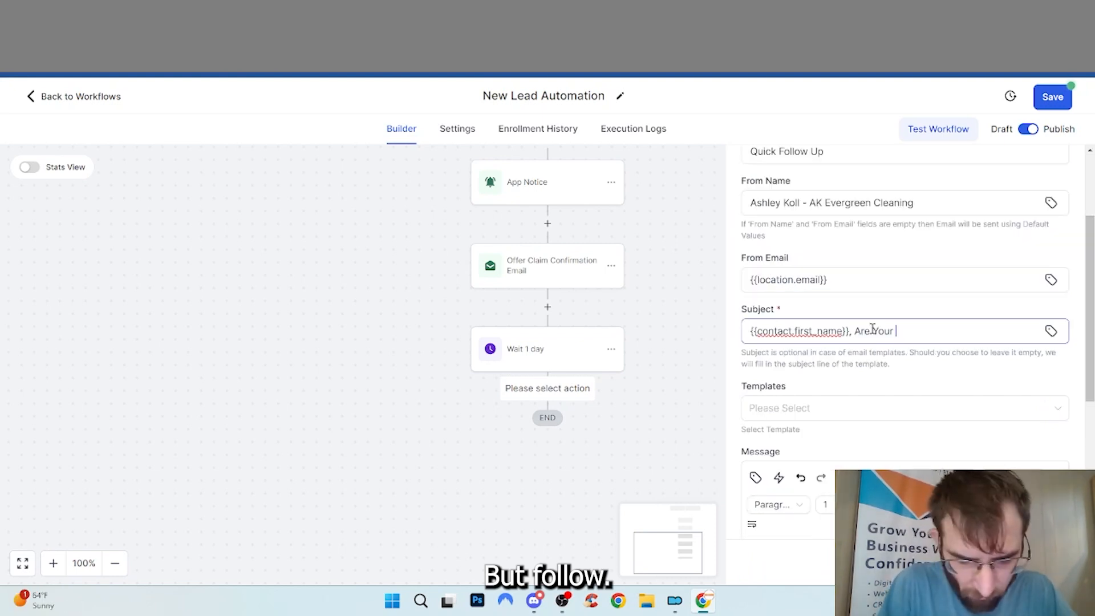
{"action": "type", "text": "ds"}
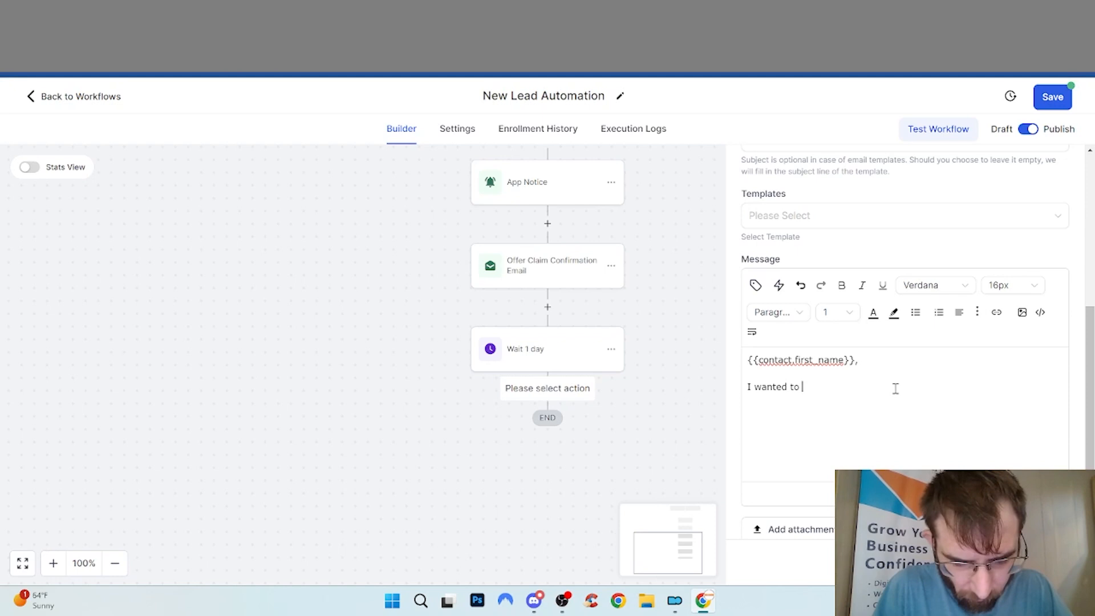
{"action": "type", "text": "make sure your needs were being met and you were able to schedle a consultation call or cleaning."}
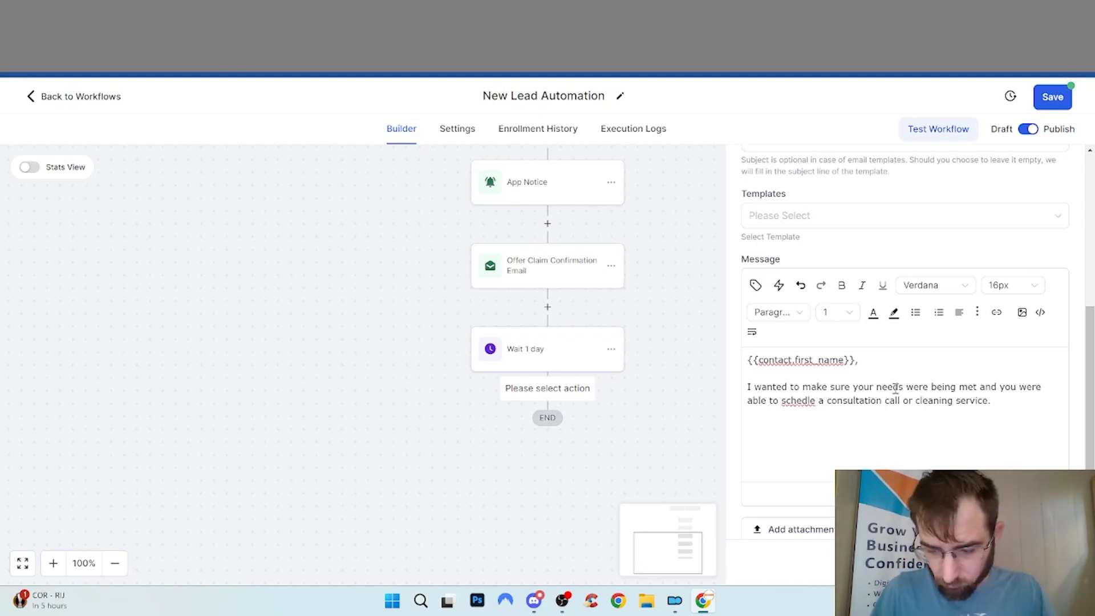
{"action": "type", "text": "follow u"}
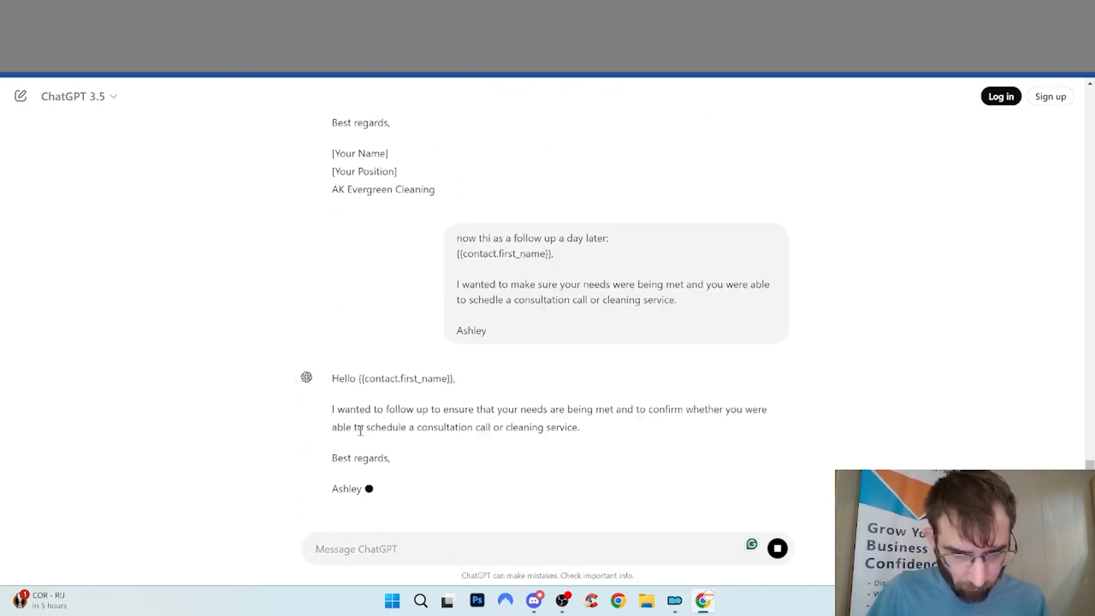
{"action": "type", "text": "can you expand"}
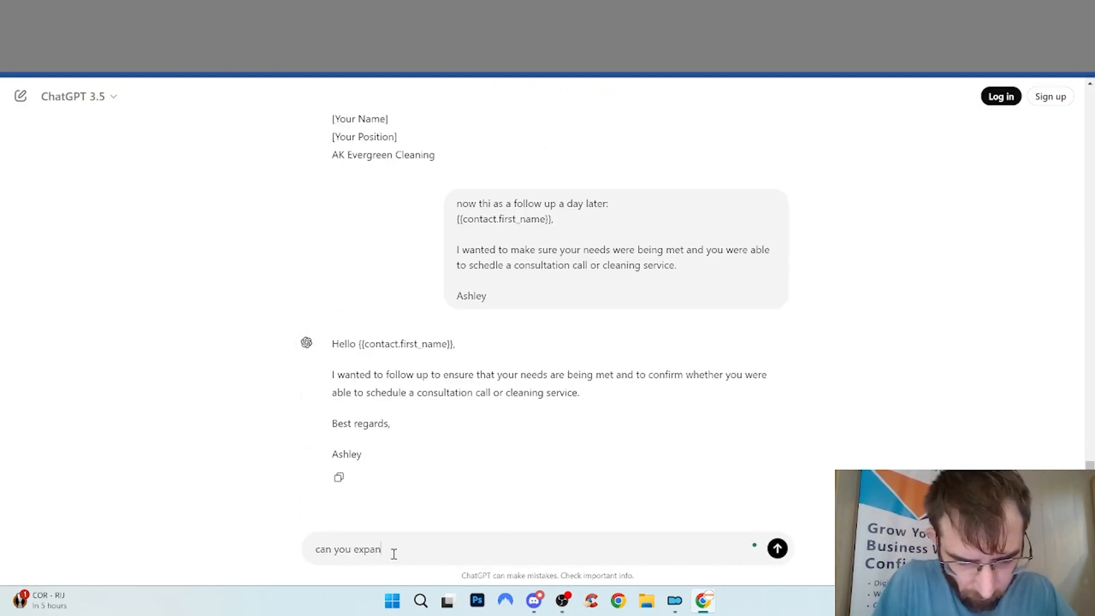
{"action": "type", "text": " that email"}
{"action": "key", "text": "Return"}
Put the expanded follow-up text in the email body, then save the step and the workflow
{"action": "left_click_drag", "start_coordinate": [331, 245], "coordinate": [419, 448]}
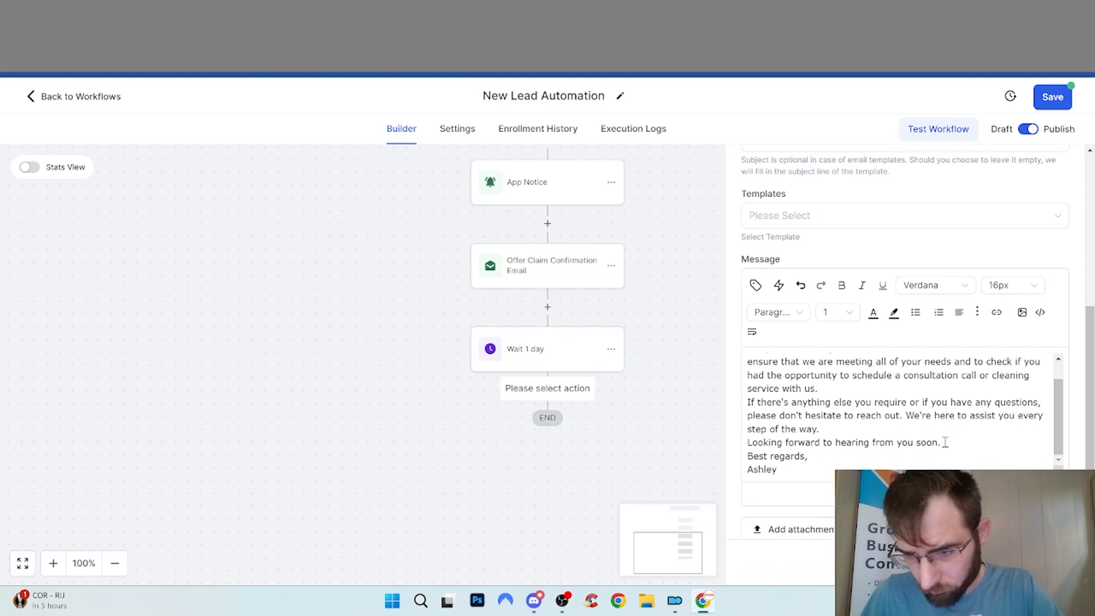
{"action": "scroll", "coordinate": [893, 442], "scroll_direction": "up", "scroll_amount": 1}
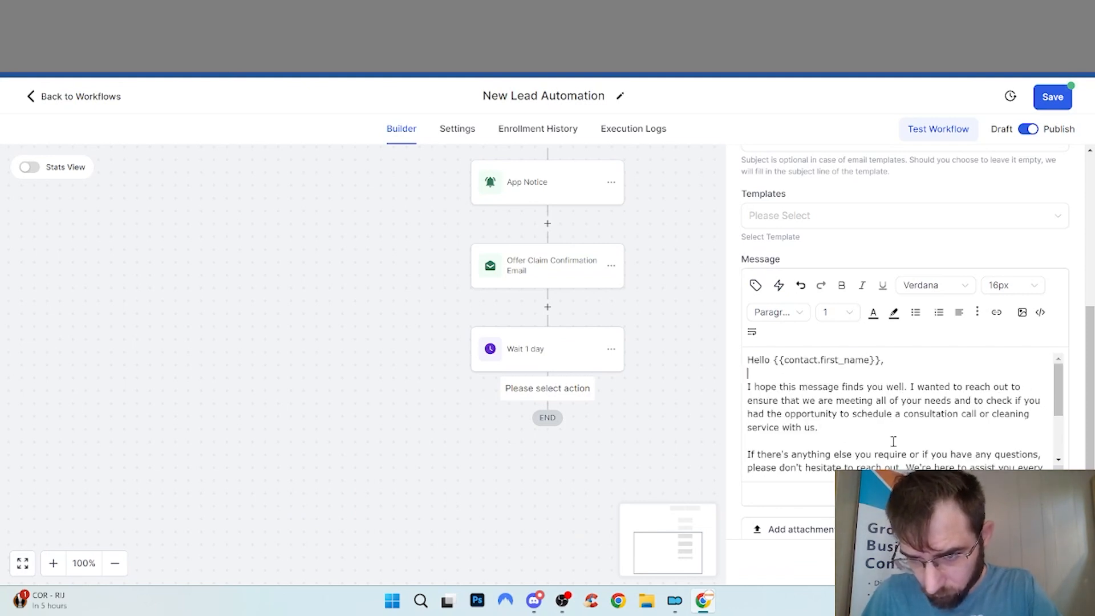
{"action": "left_click", "coordinate": [748, 373]}
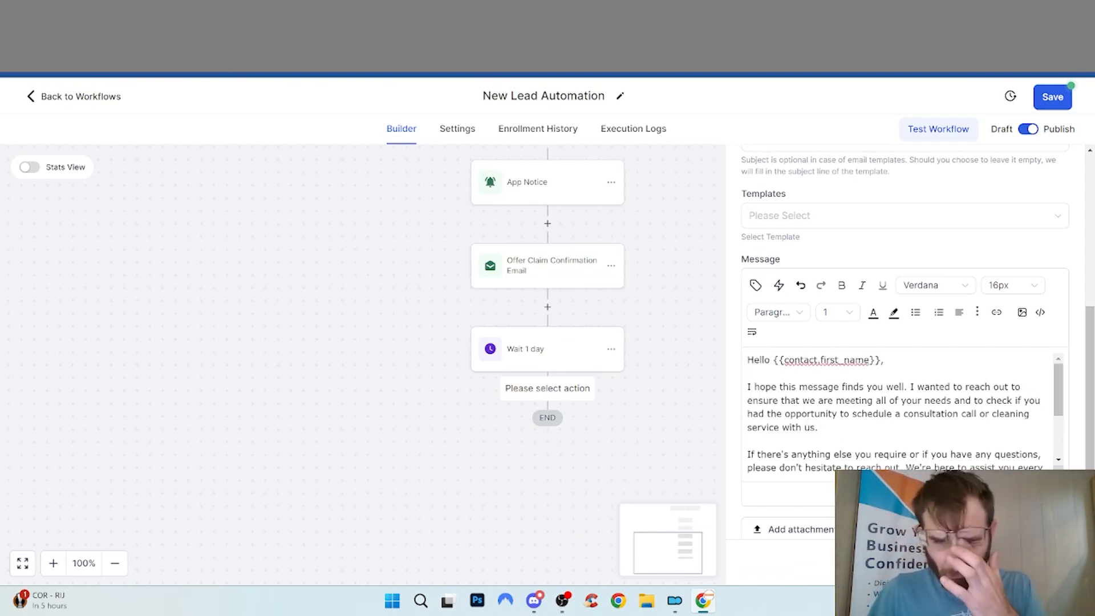
{"action": "left_click", "coordinate": [1037, 562]}
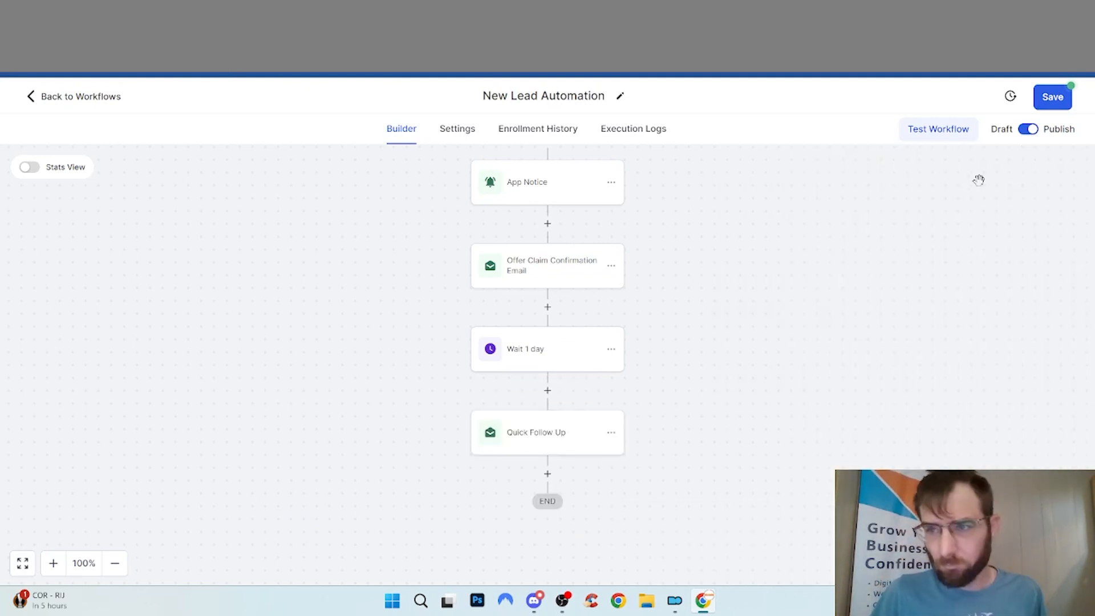
{"action": "left_click", "coordinate": [1062, 106]}
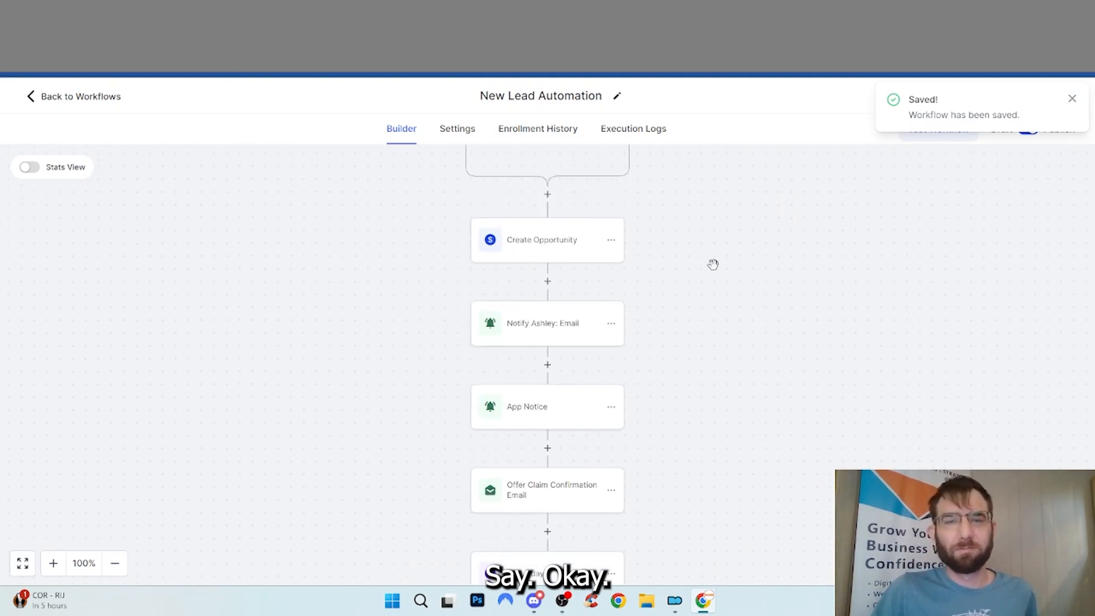
{"action": "left_click", "coordinate": [98, 108]}
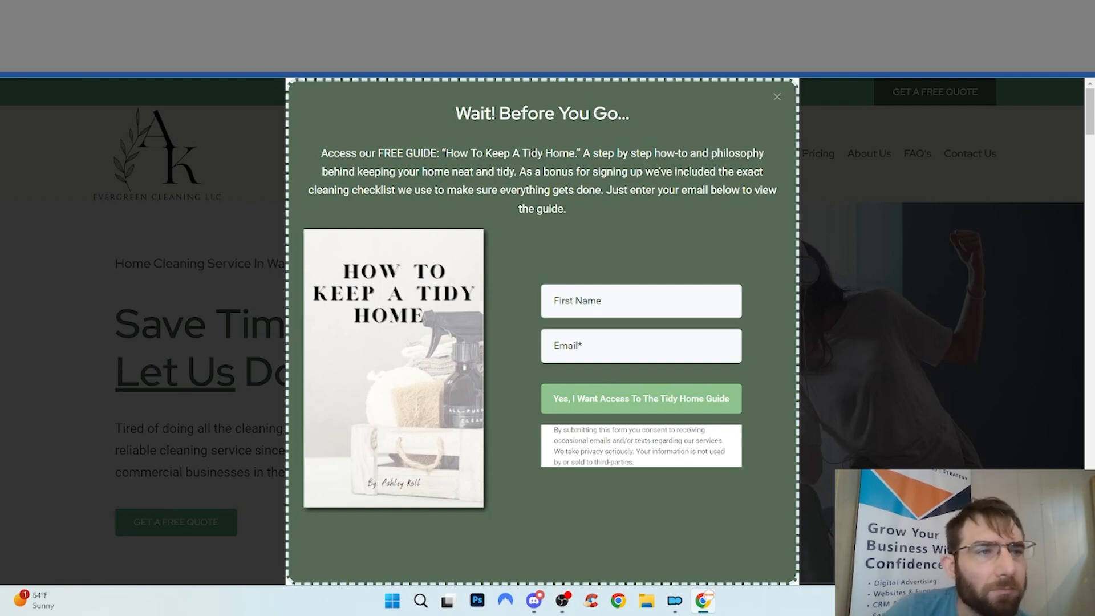
Submit the Tidy Home guide sign-up form with a test first name and e-mail address
{"action": "scroll", "coordinate": [843, 211], "scroll_direction": "down", "scroll_amount": 3}
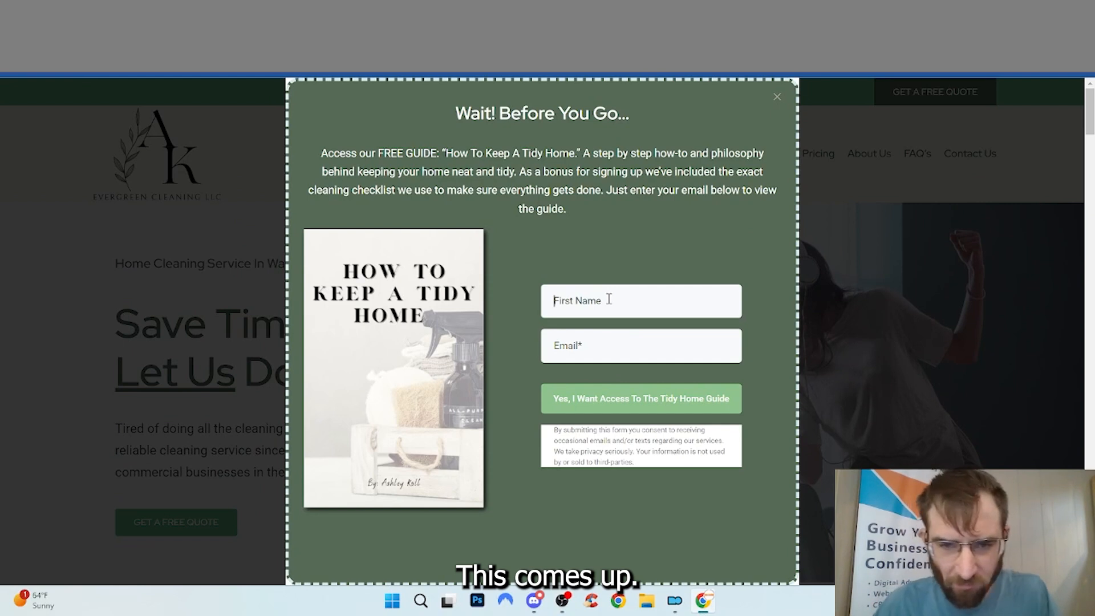
{"action": "left_click", "coordinate": [609, 299]}
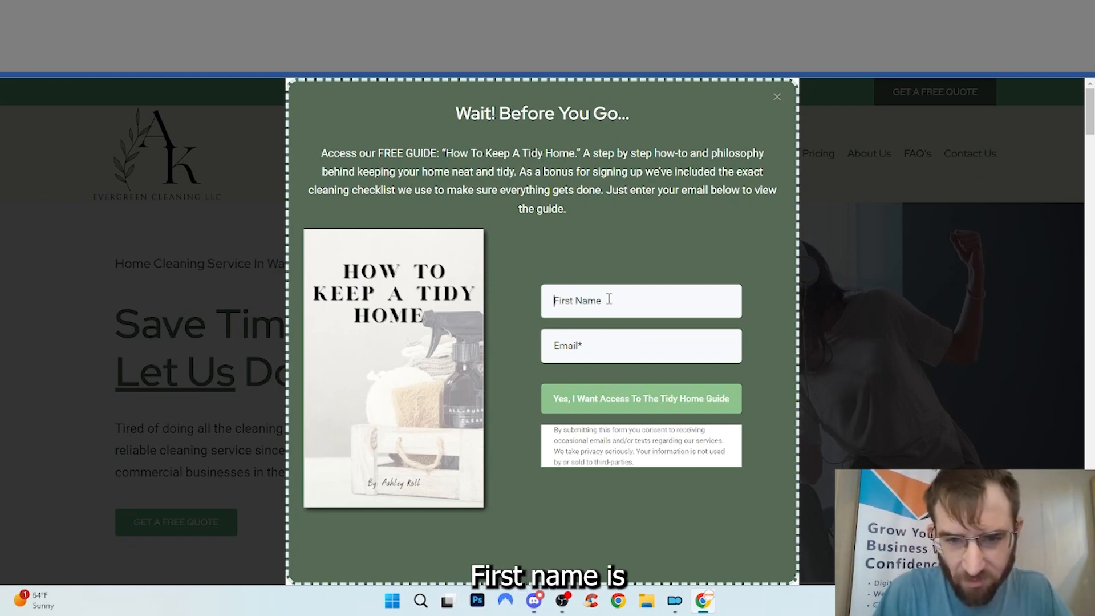
{"action": "type", "text": "S"}
{"action": "type", "text": "am"}
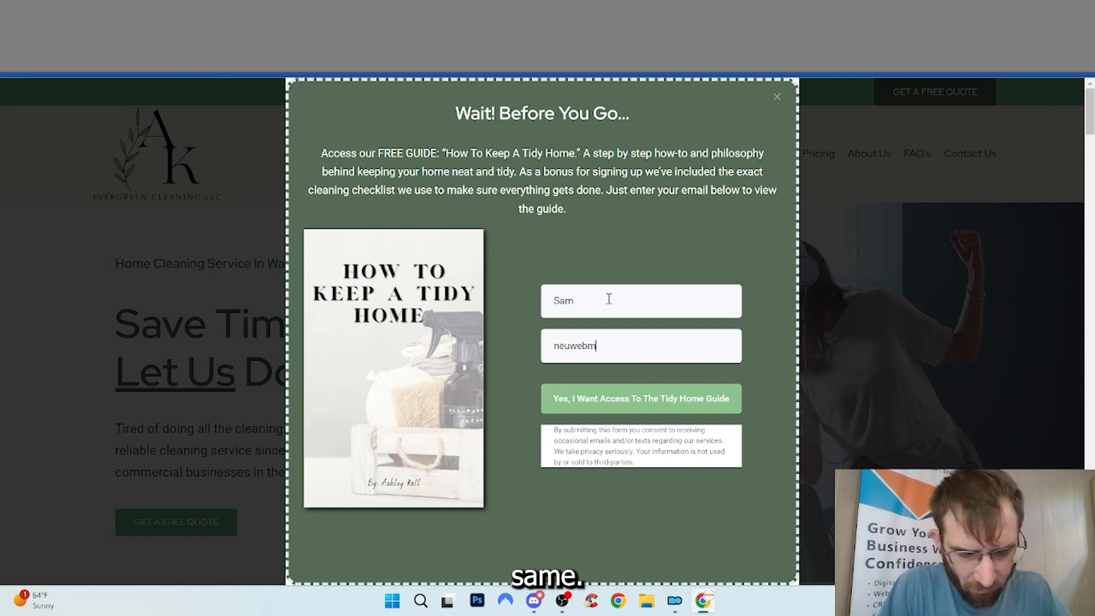
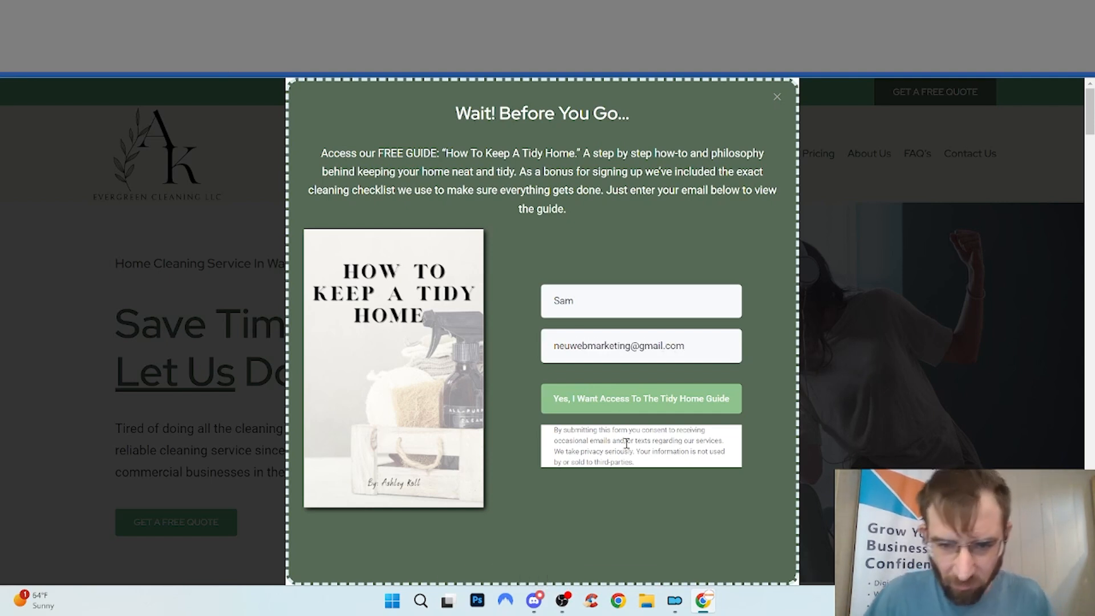
{"action": "left_click", "coordinate": [622, 404]}
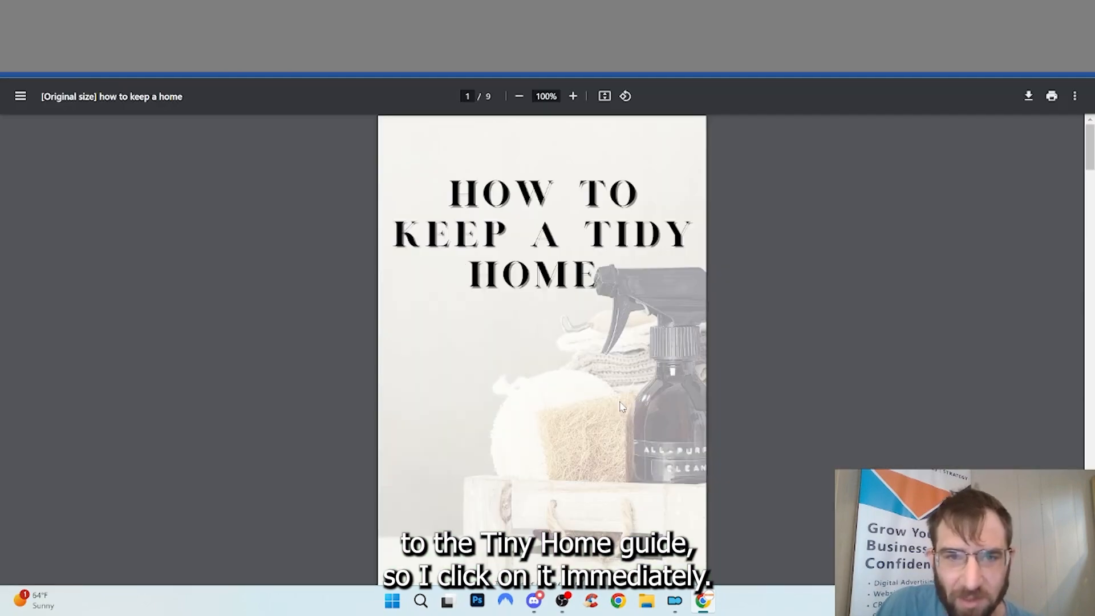
Download and save the 9-page Tidy Home guide PDF
{"action": "scroll", "coordinate": [724, 397], "scroll_direction": "down", "scroll_amount": 20}
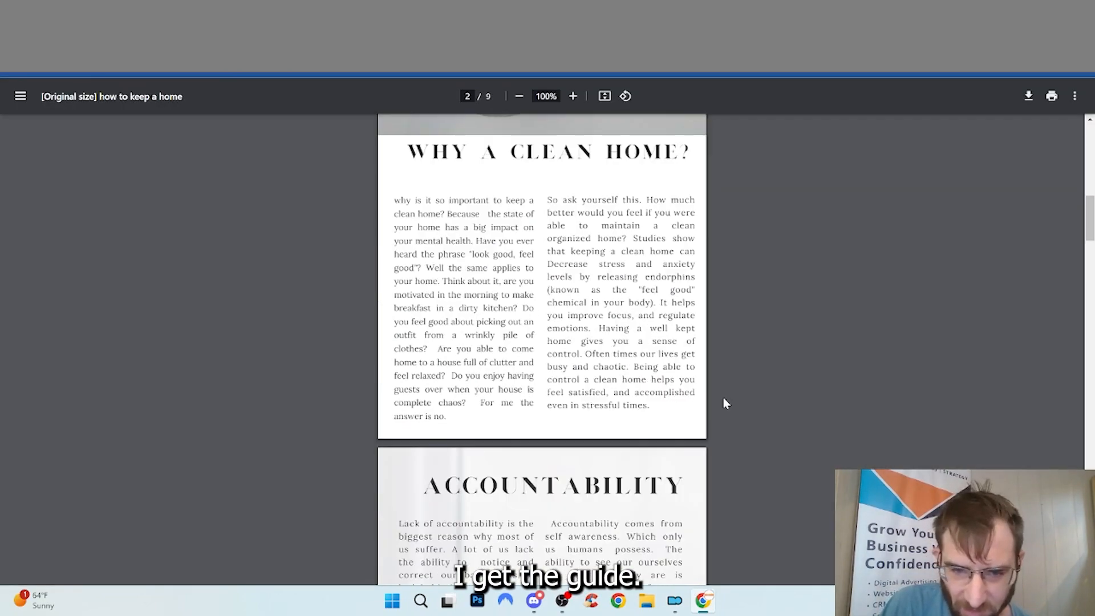
{"action": "scroll", "coordinate": [703, 392], "scroll_direction": "down", "scroll_amount": 12}
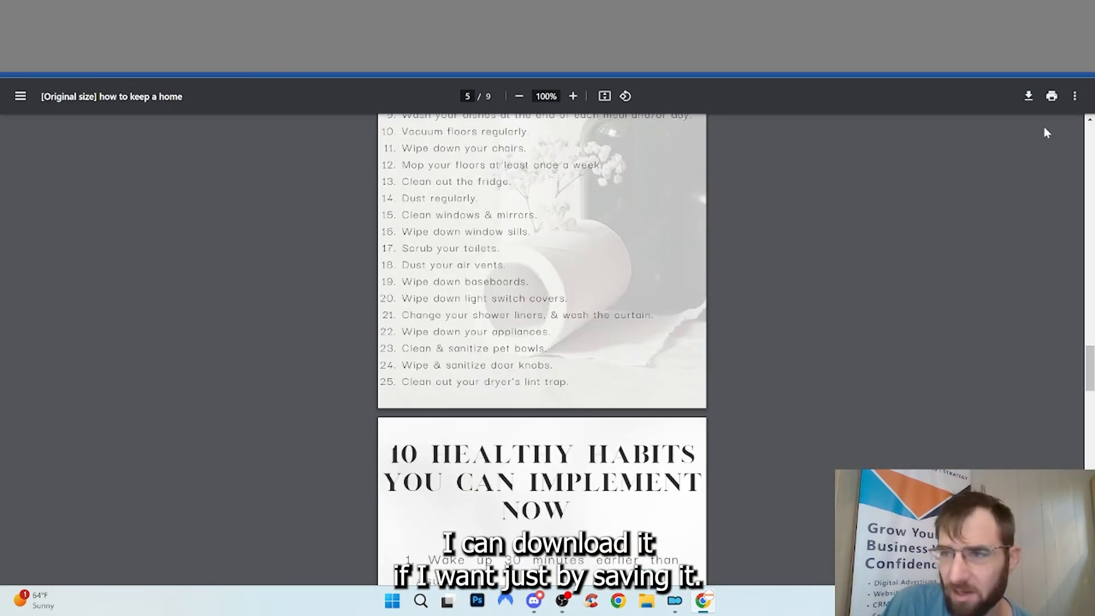
{"action": "left_click", "coordinate": [1028, 98]}
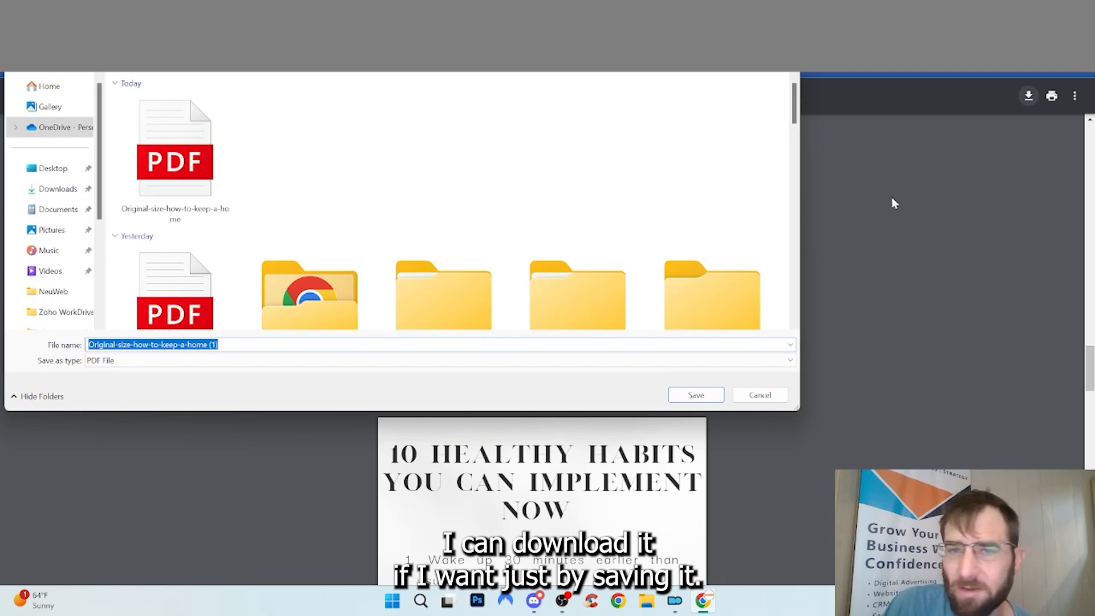
{"action": "left_click", "coordinate": [695, 395]}
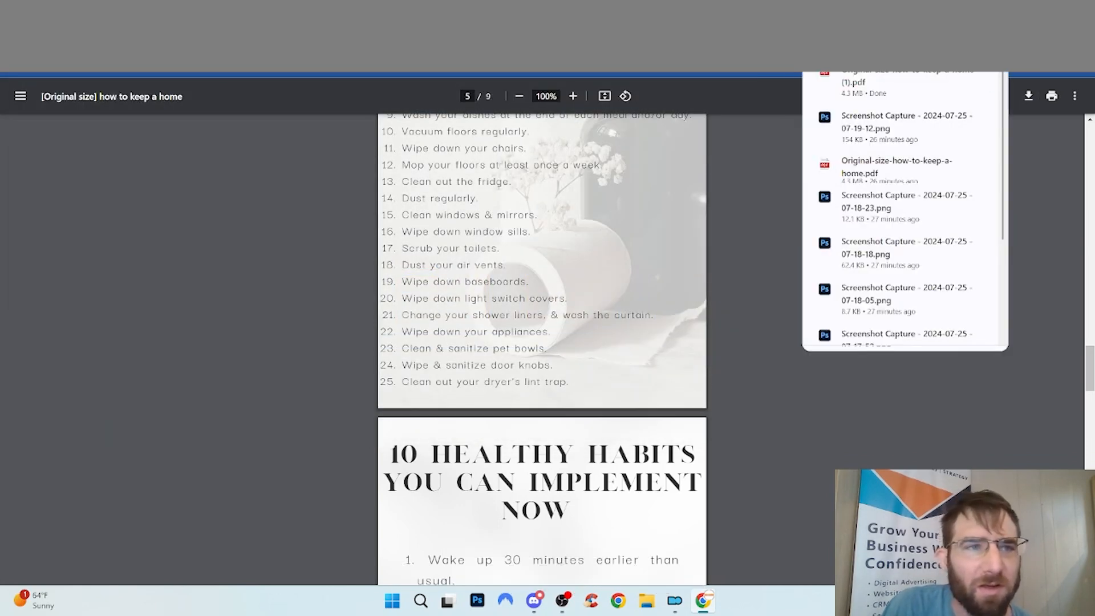
{"action": "key", "text": "ctrl+t"}
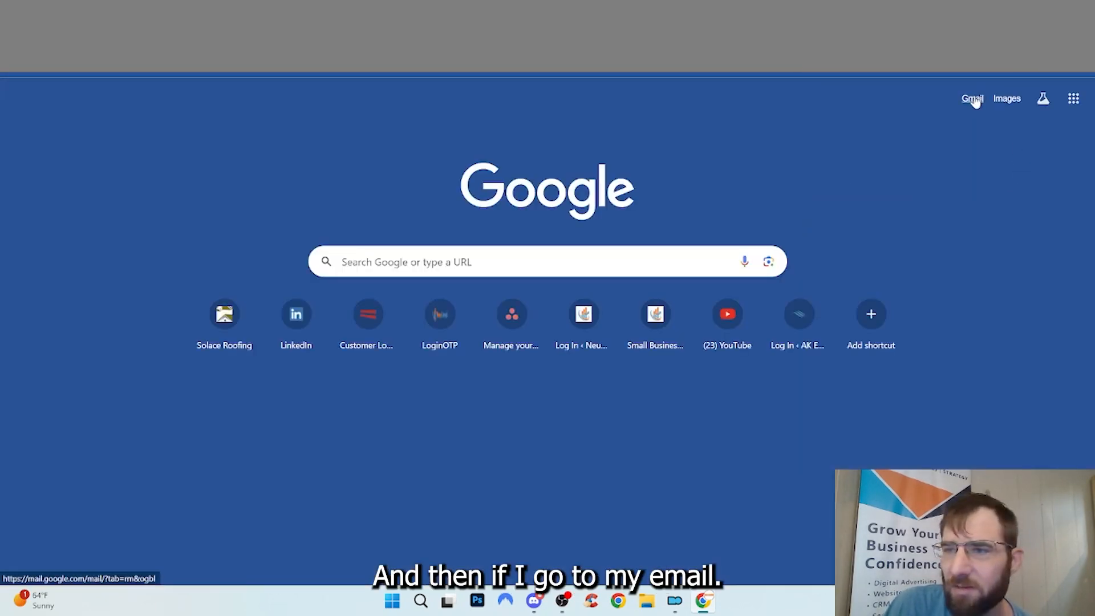
Open the 'Thanks For Downloading Our Guide To A Tidy Home' email and test its PDF and website links
{"action": "left_click", "coordinate": [972, 99]}
{"action": "left_click", "coordinate": [428, 205]}
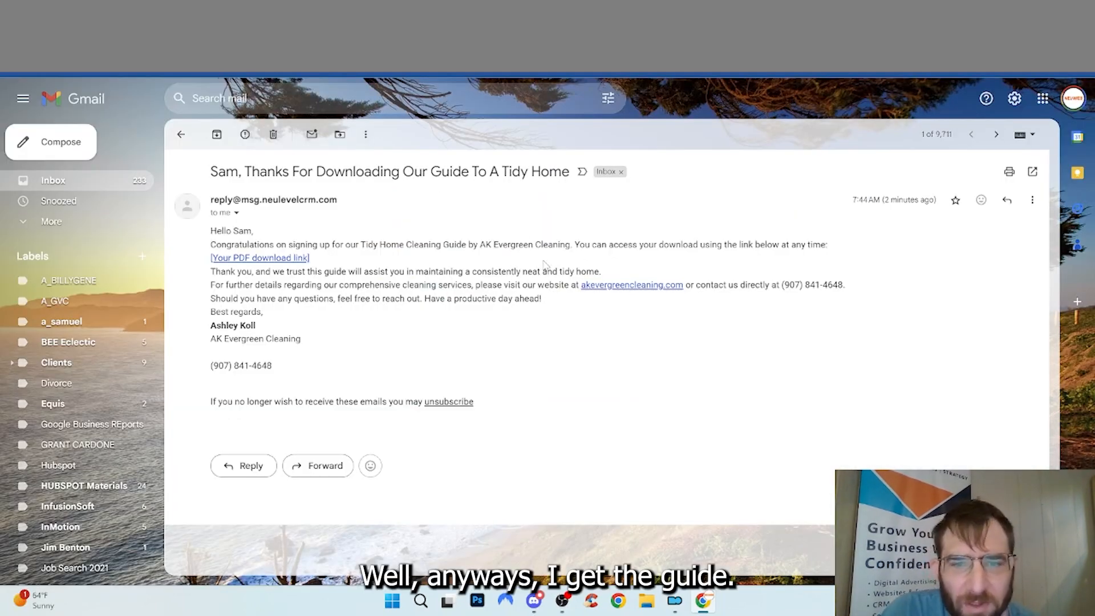
{"action": "left_click", "coordinate": [278, 258]}
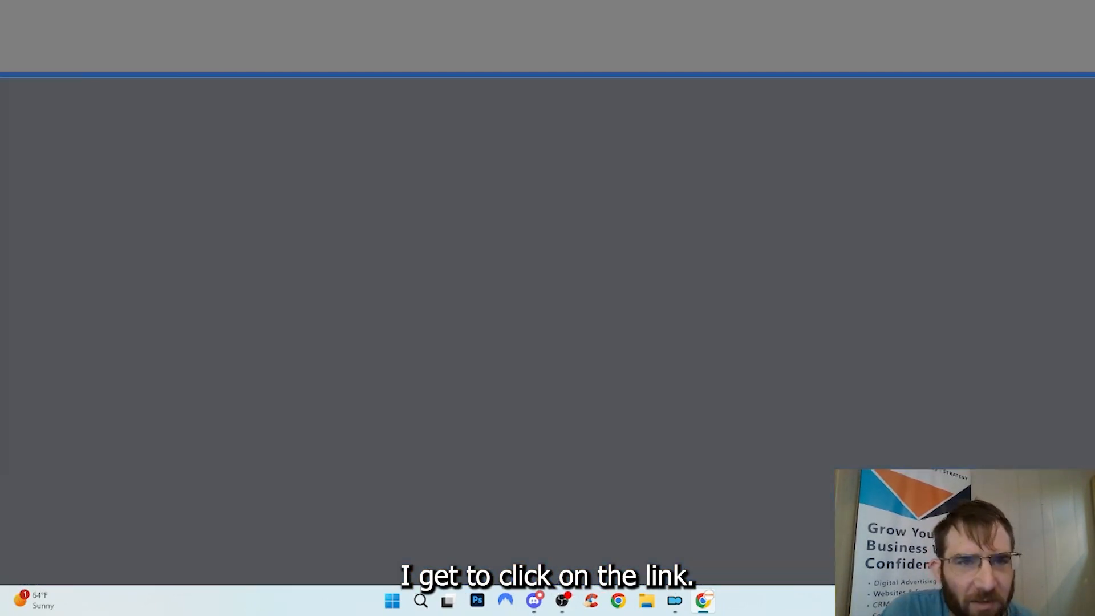
{"action": "key", "text": "ctrl+w"}
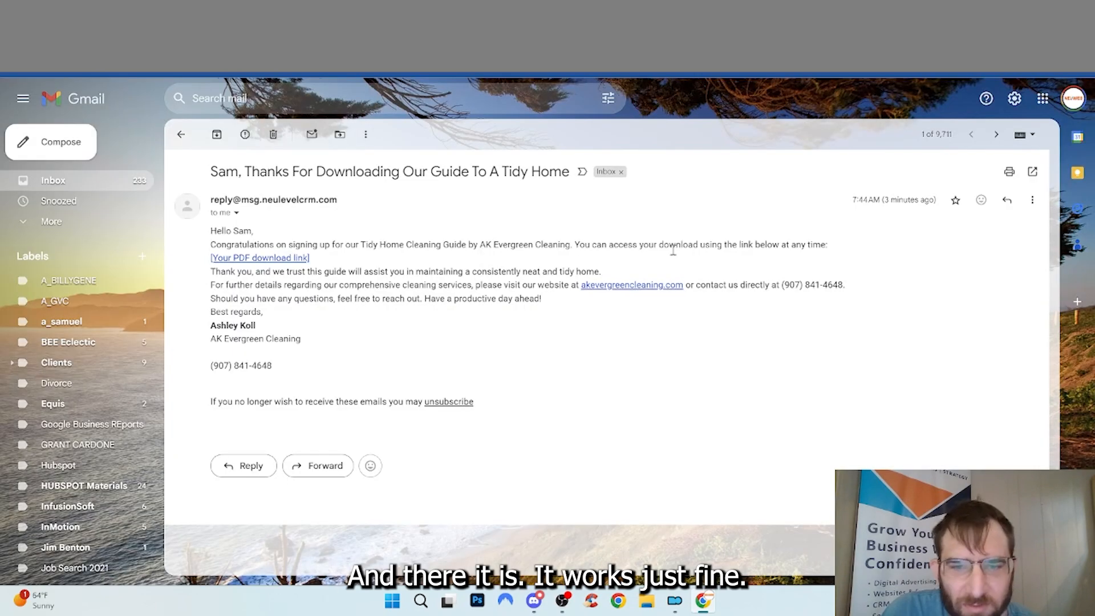
{"action": "left_click", "coordinate": [612, 287]}
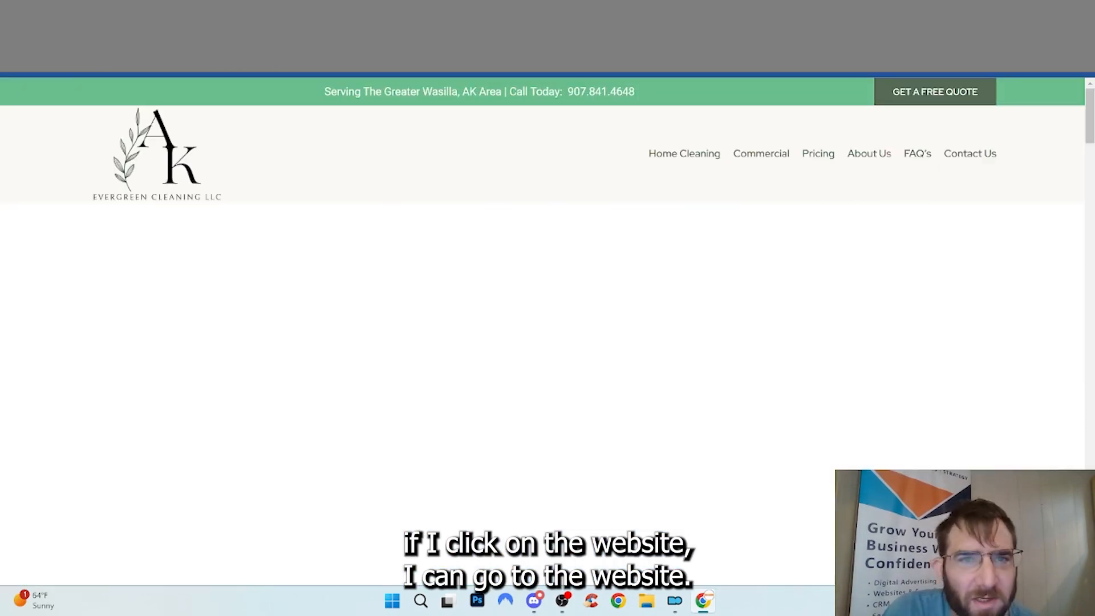
{"action": "key", "text": "ctrl+w"}
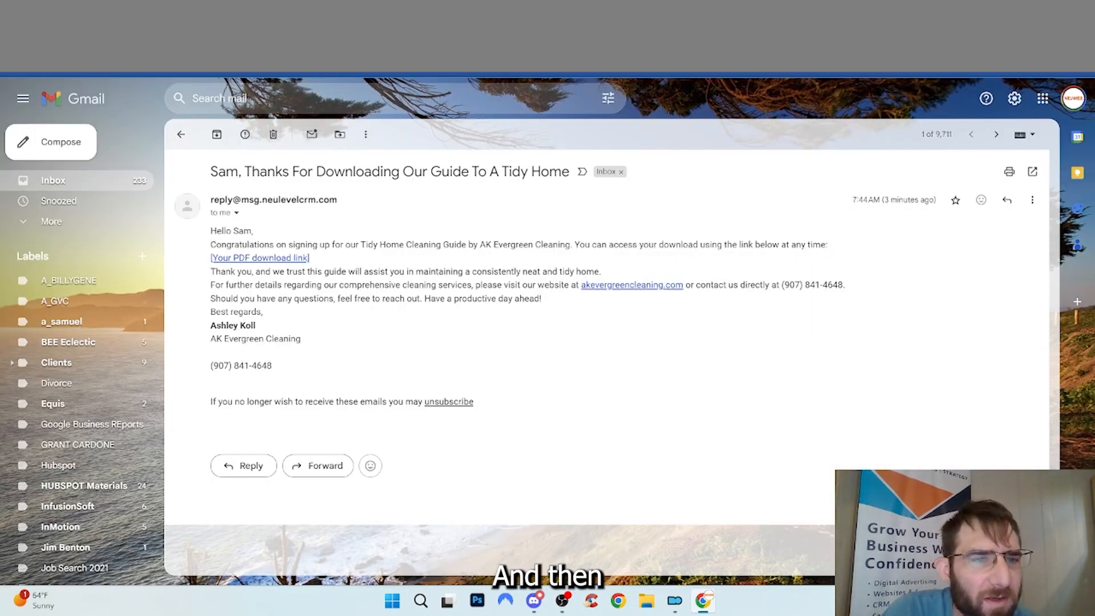
Check the test lead's PDF Downloaded opportunity card in the New Leads pipeline stage
{"action": "key", "text": "ctrl+Tab"}
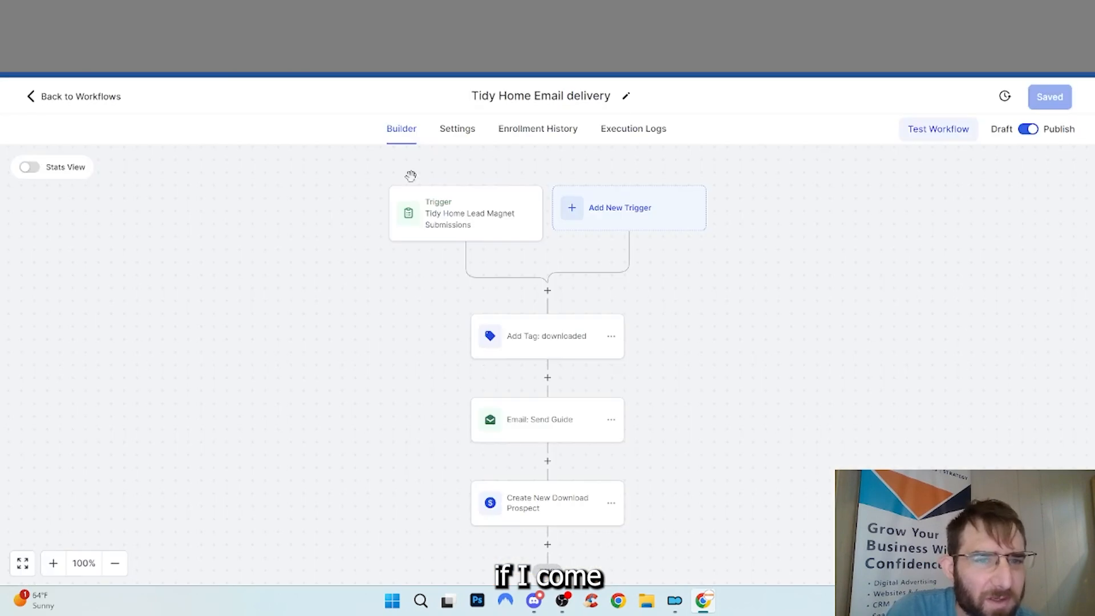
{"action": "key", "text": "ctrl+Tab"}
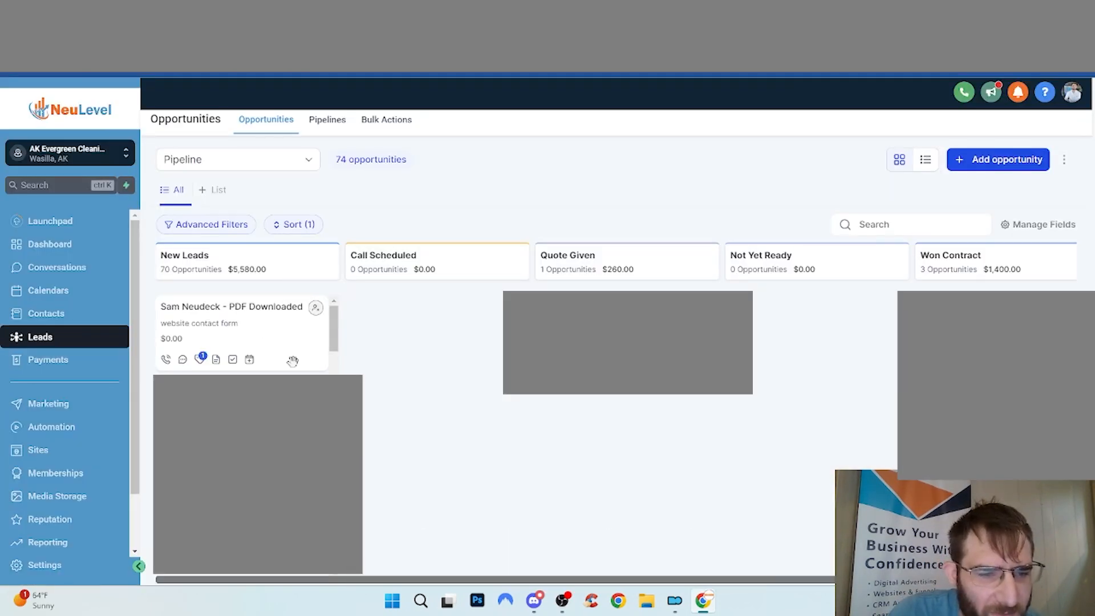
{"action": "left_click", "coordinate": [279, 349]}
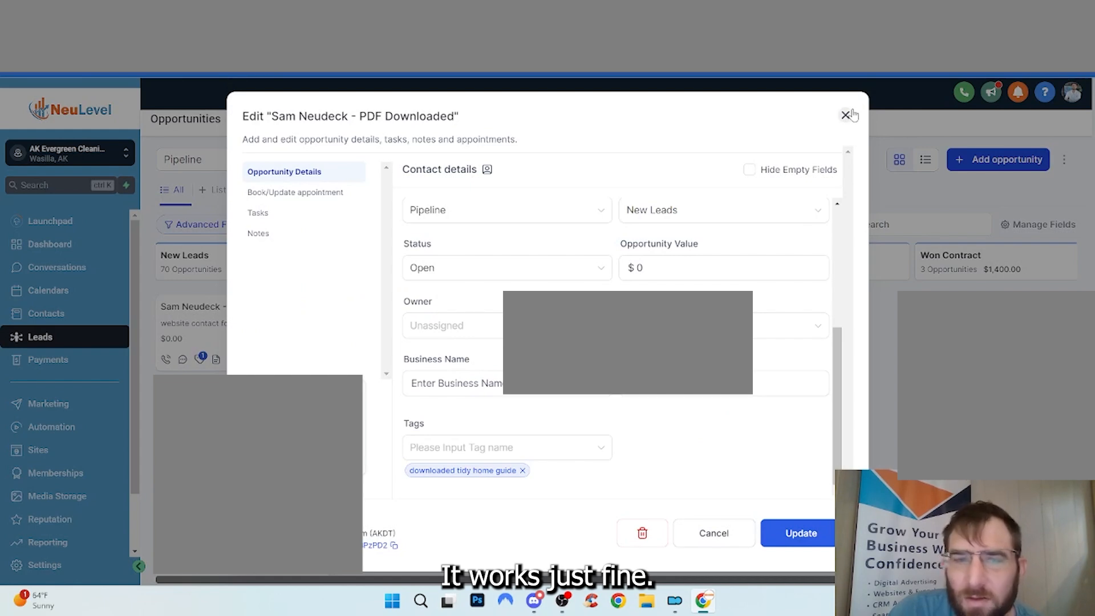
{"action": "left_click", "coordinate": [846, 115]}
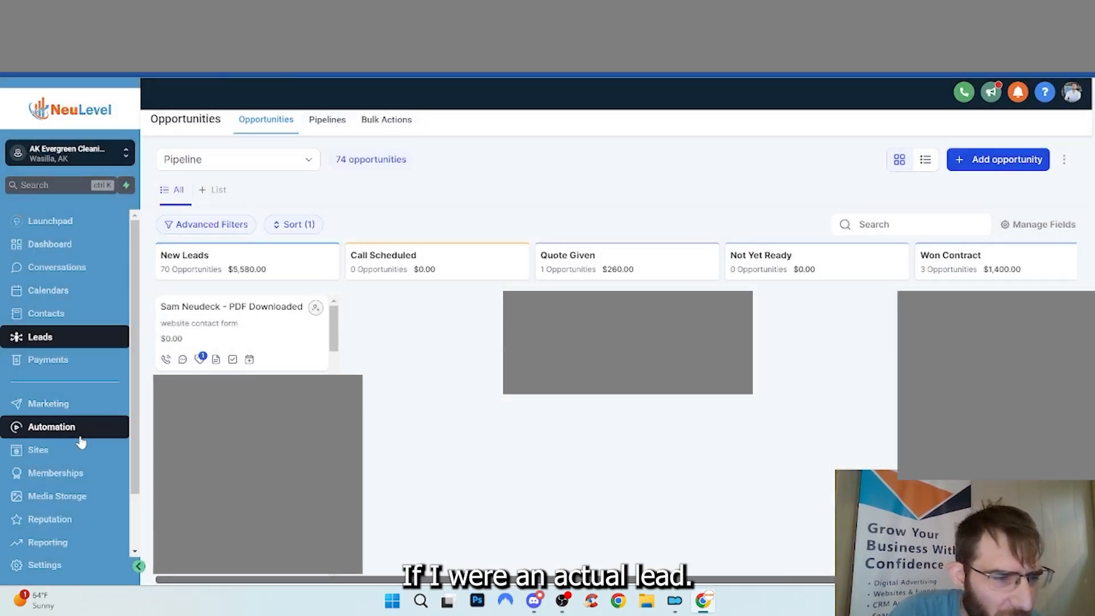
Review the New Lead Automation workflow's email delivery stats, then return to the Gmail inbox
{"action": "left_click", "coordinate": [108, 429]}
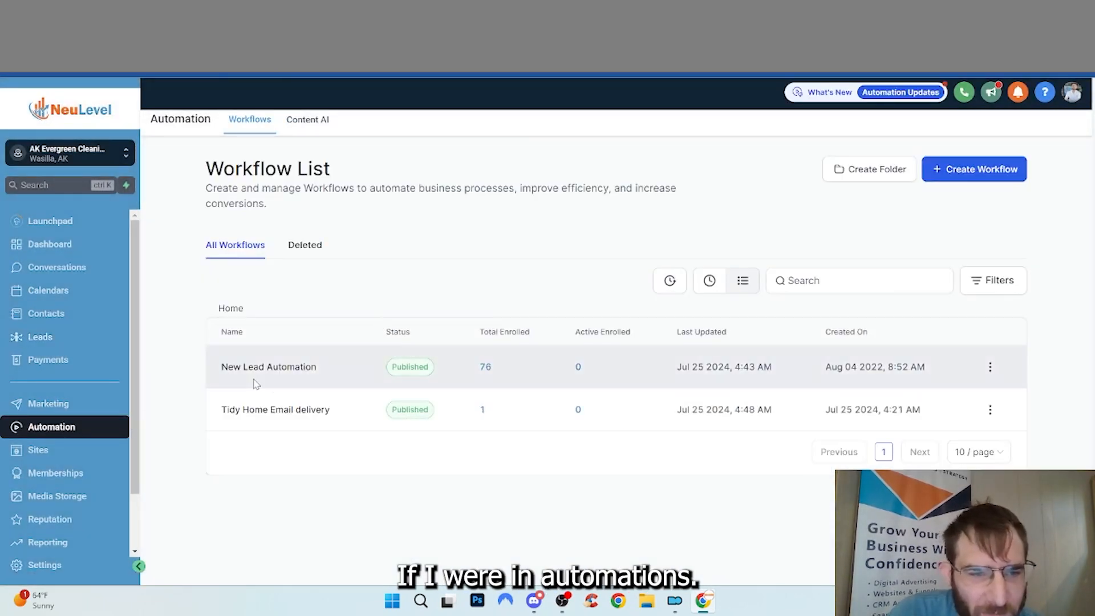
{"action": "left_click", "coordinate": [254, 370]}
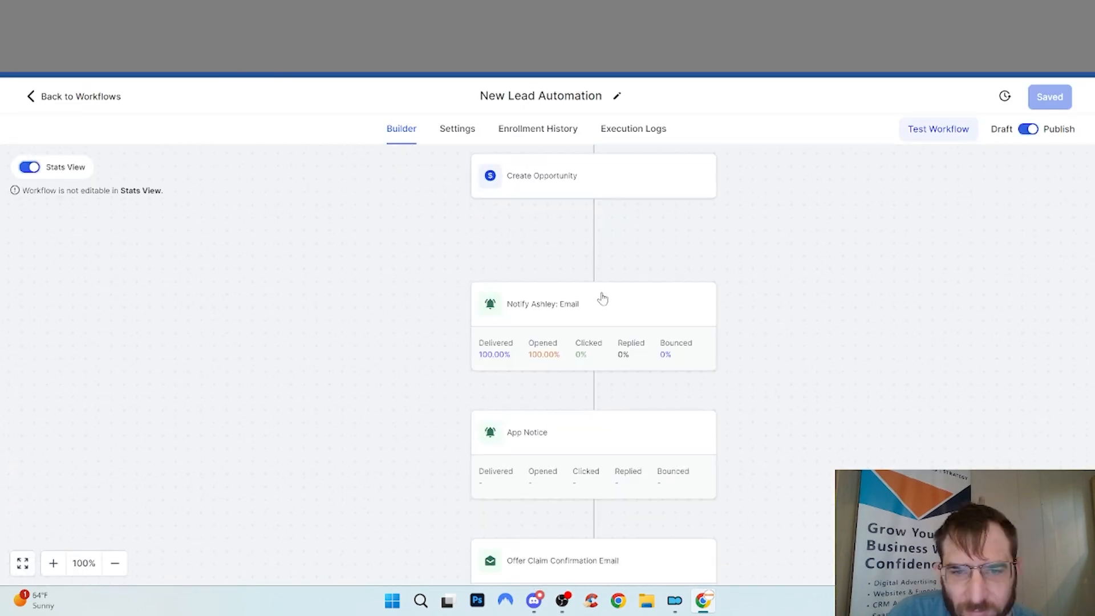
{"action": "scroll", "coordinate": [602, 314], "scroll_direction": "down", "scroll_amount": 4}
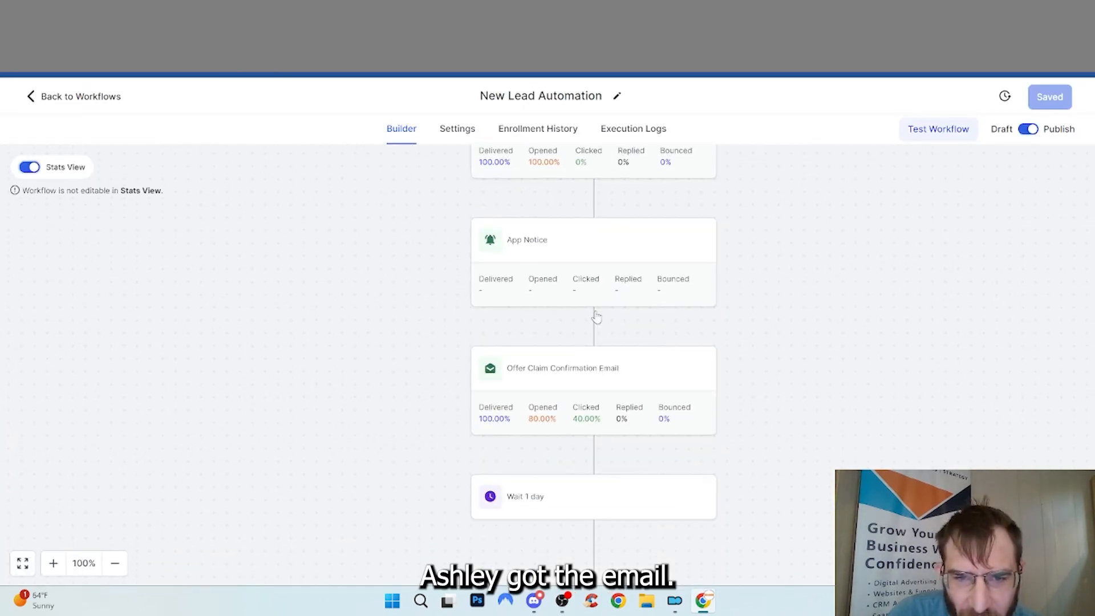
{"action": "scroll", "coordinate": [595, 321], "scroll_direction": "down", "scroll_amount": 1}
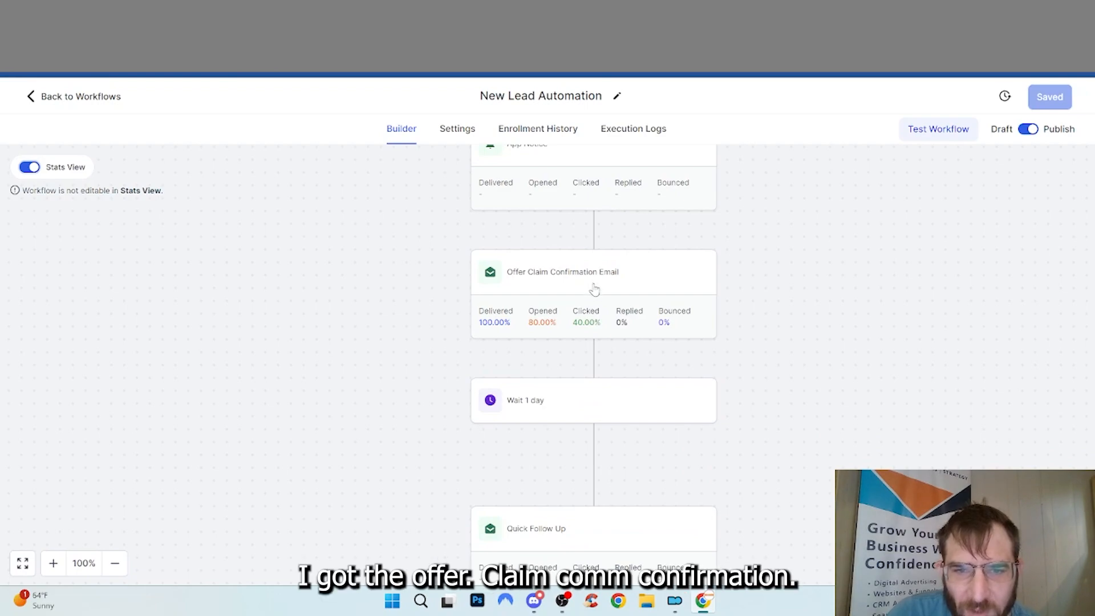
{"action": "key", "text": "ctrl+Tab"}
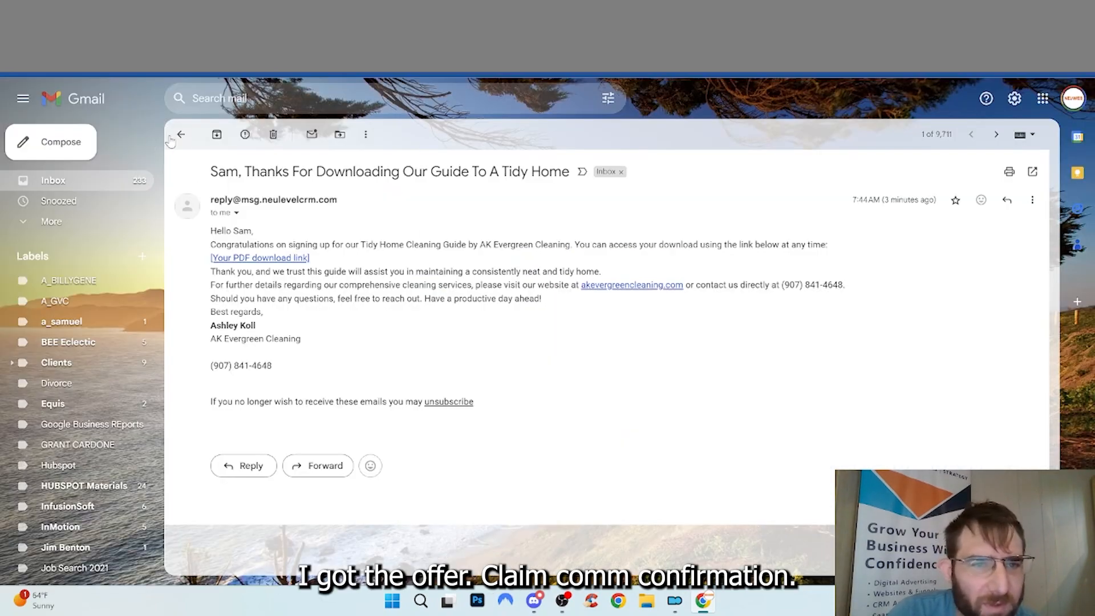
{"action": "left_click", "coordinate": [181, 134]}
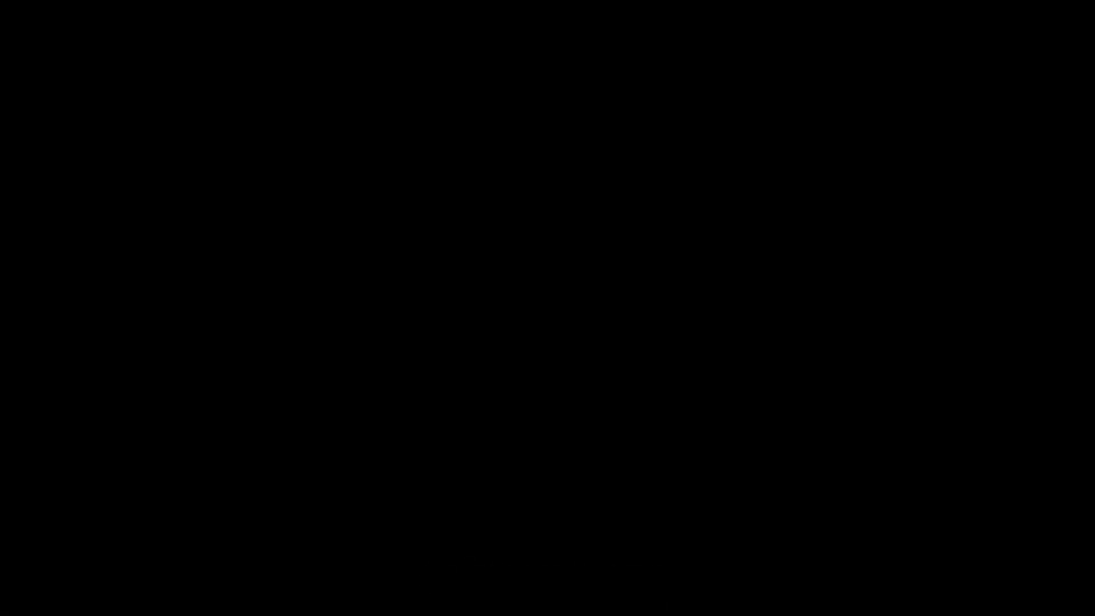